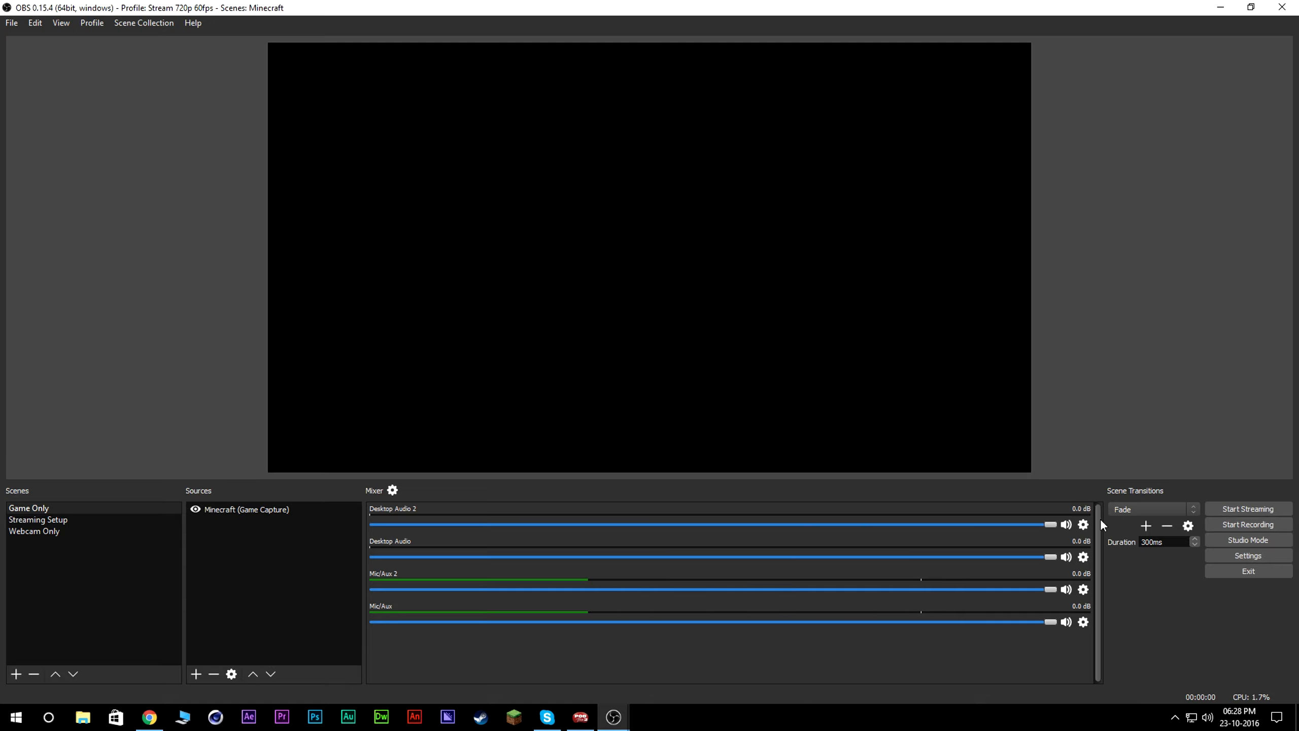
left_click(1230, 553)
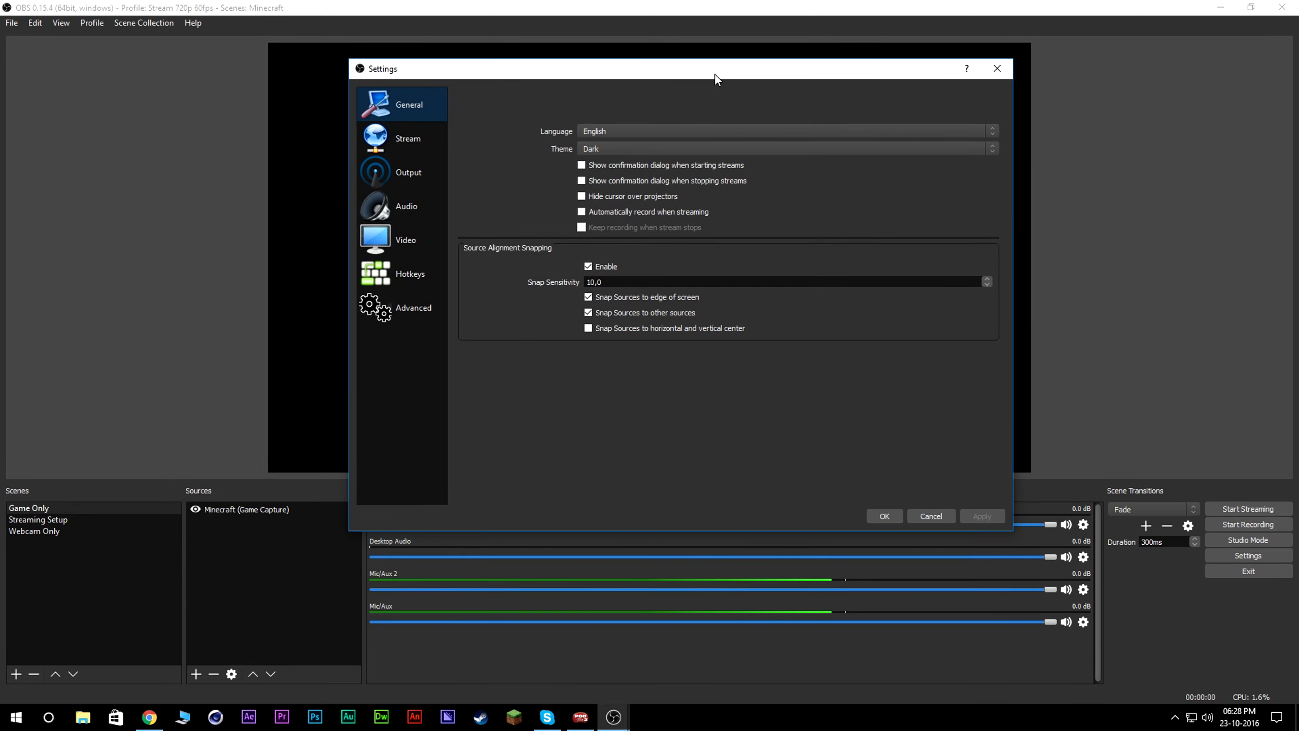
left_click_drag(715, 74, 681, 50)
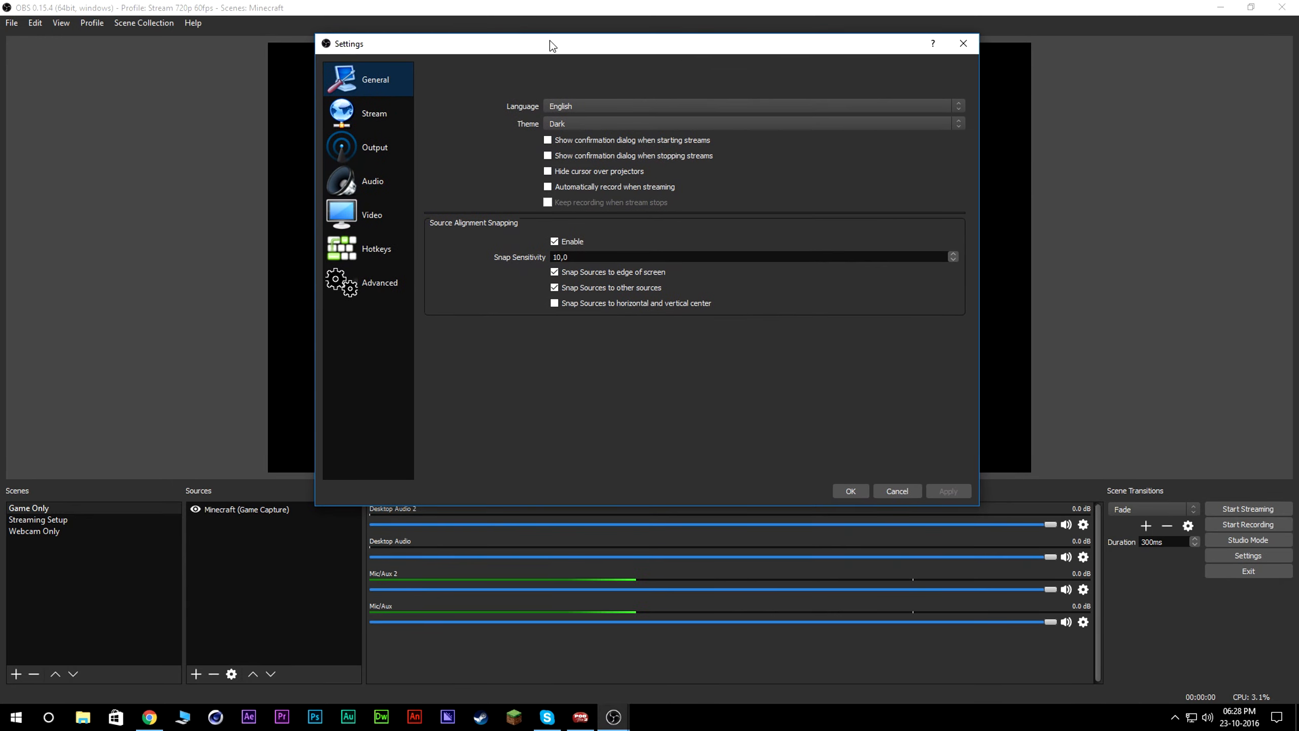
left_click_drag(550, 40, 465, 83)
left_click(878, 67)
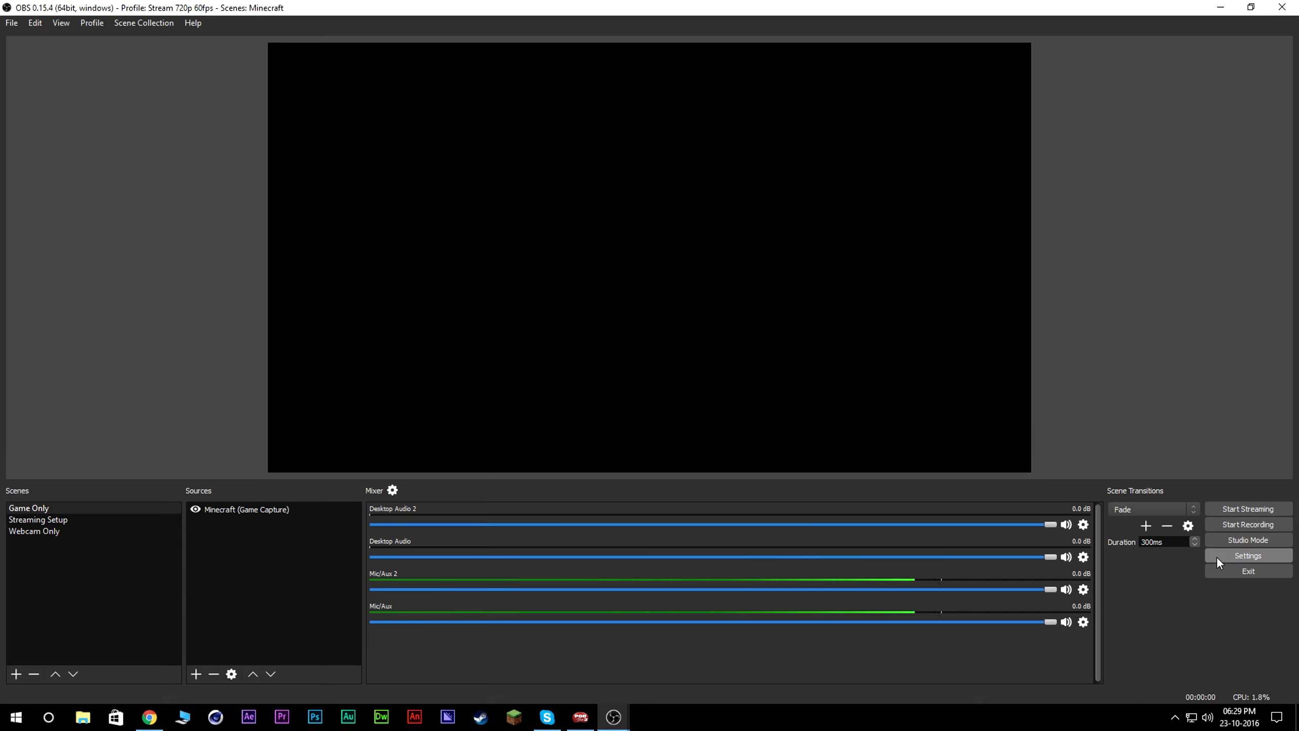
left_click(91, 24)
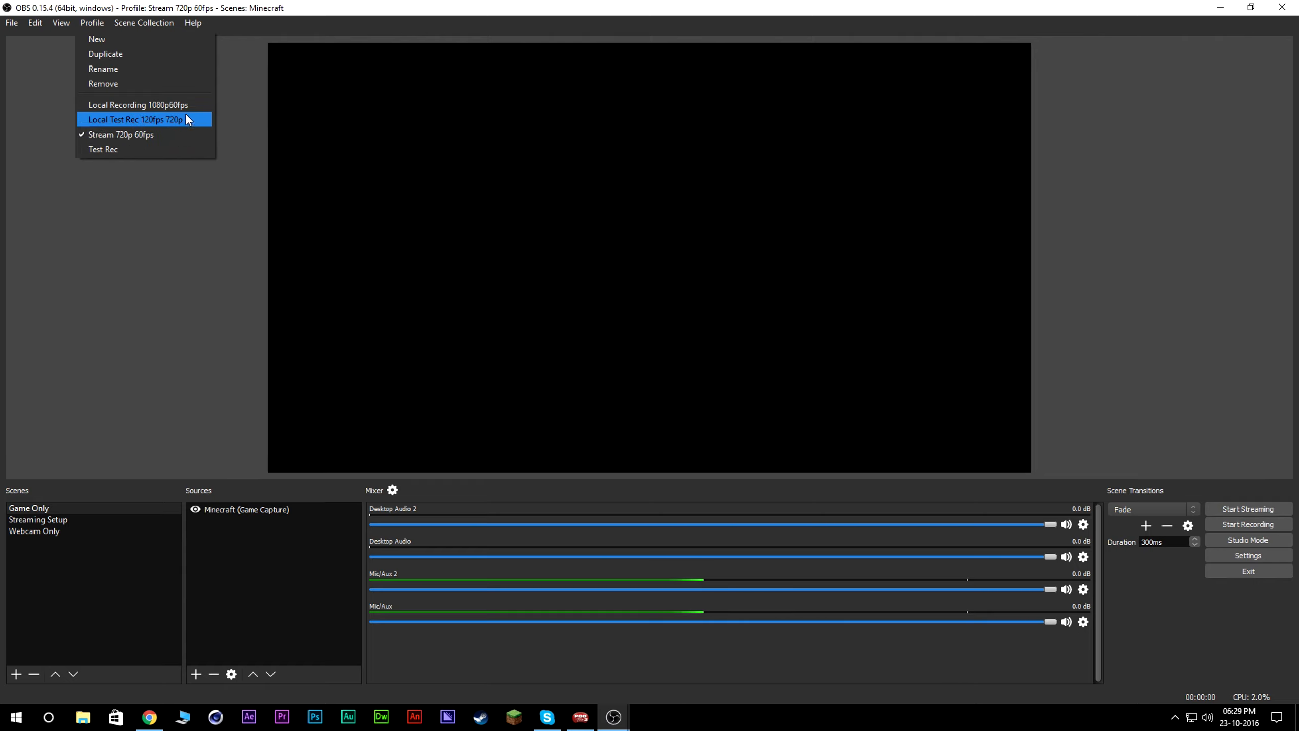
left_click(215, 194)
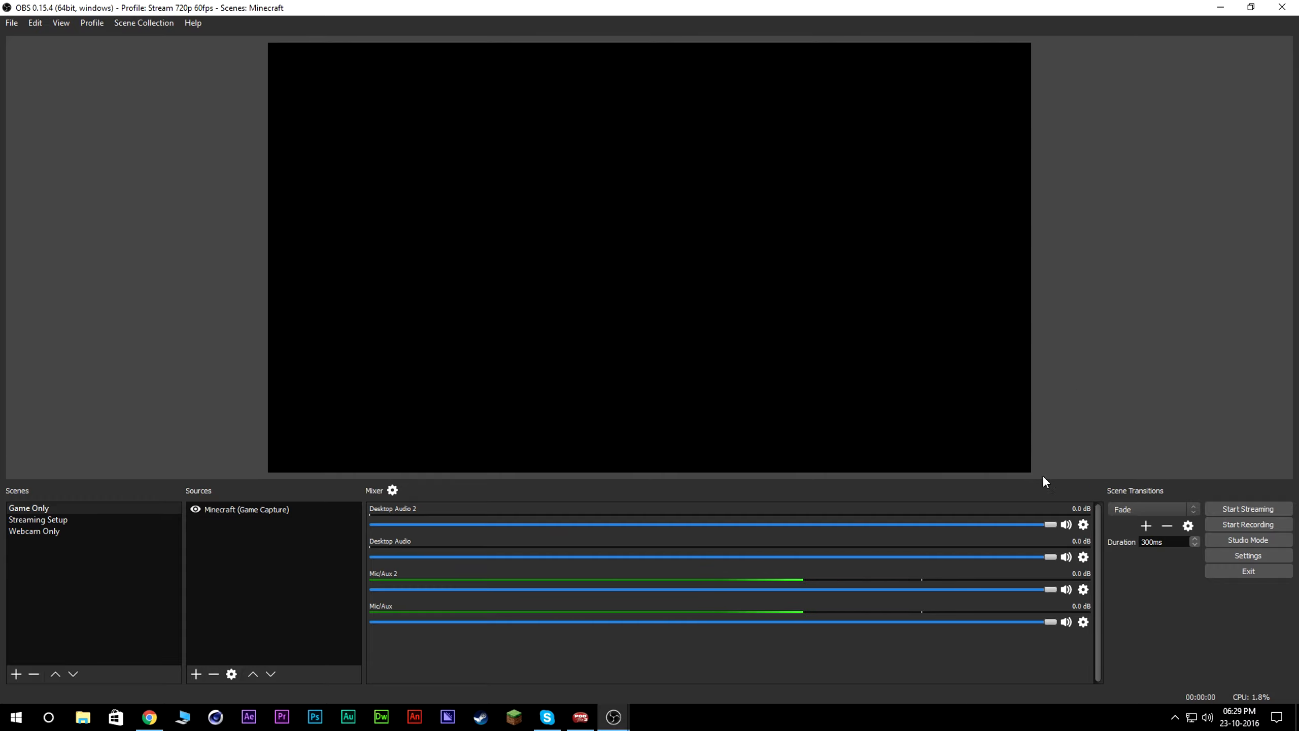
In the stream settings, choose Twitch as the service and EU: Stockholm, SE as the server.
left_click(1221, 554)
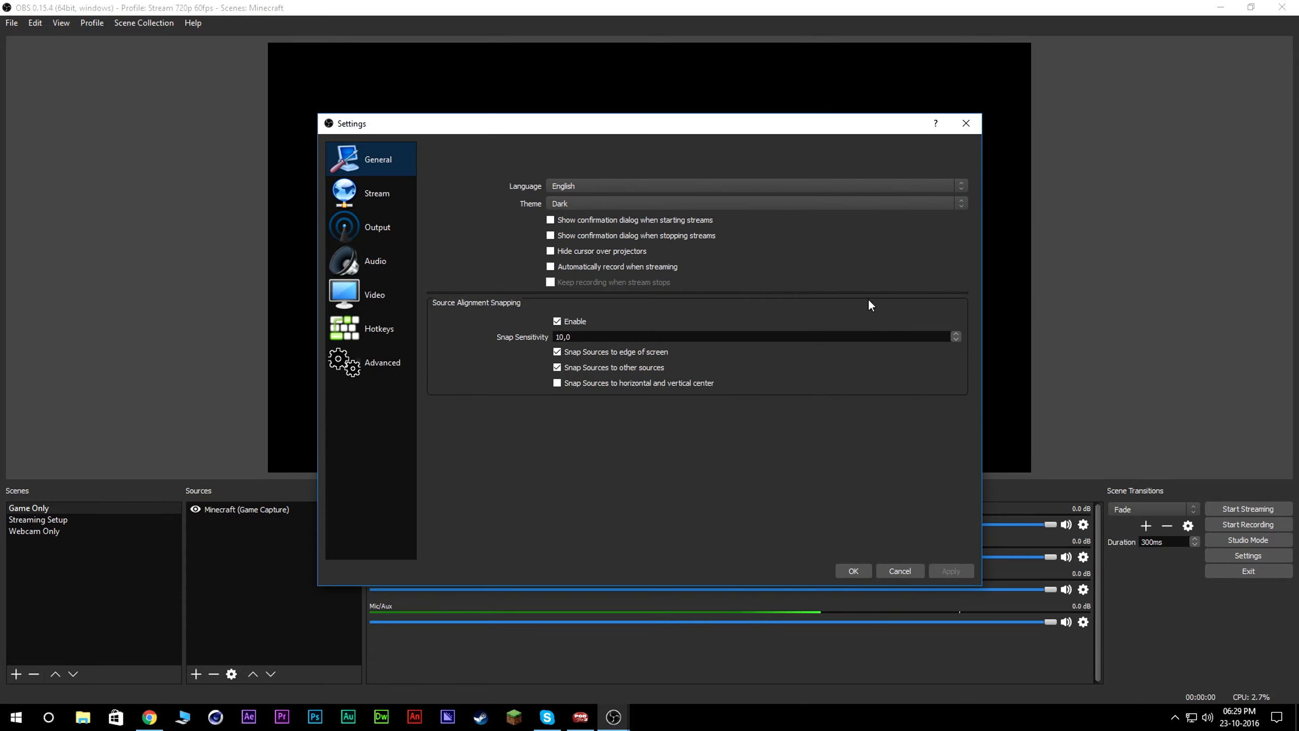
left_click_drag(694, 124, 672, 80)
left_click(361, 155)
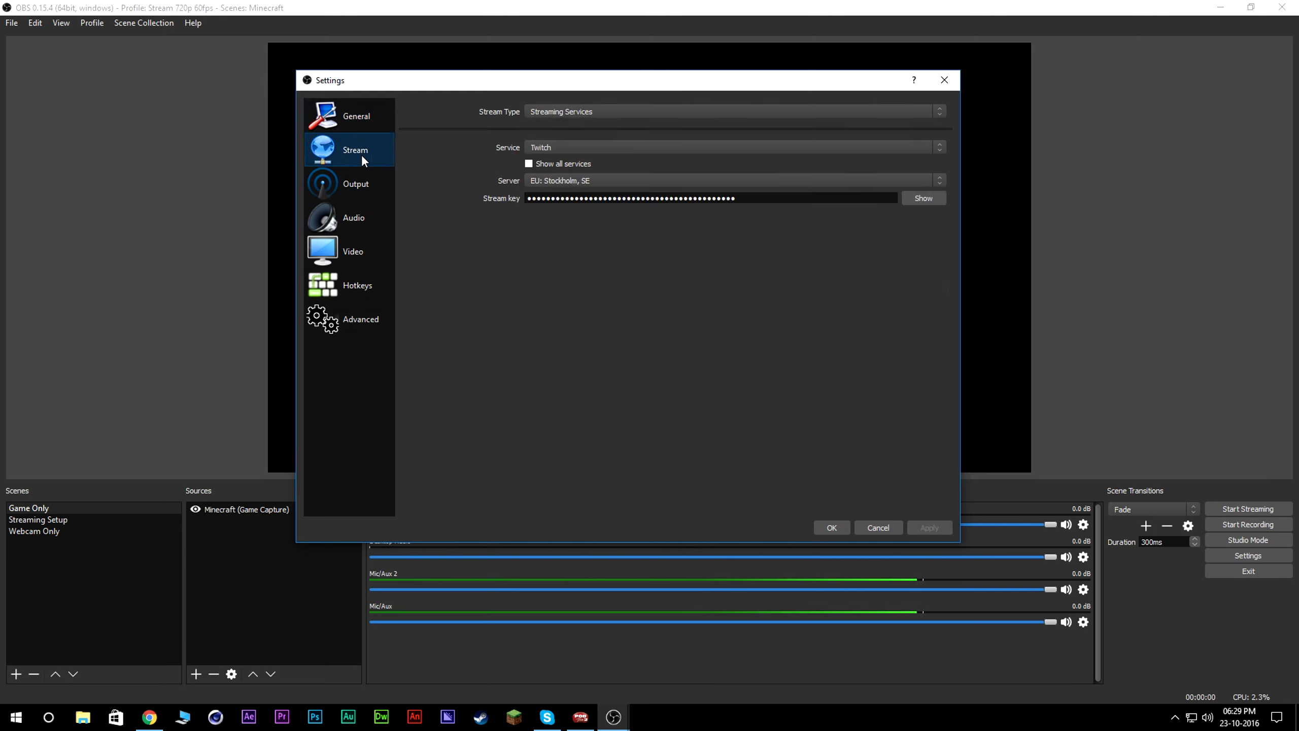
left_click(557, 146)
left_click(554, 156)
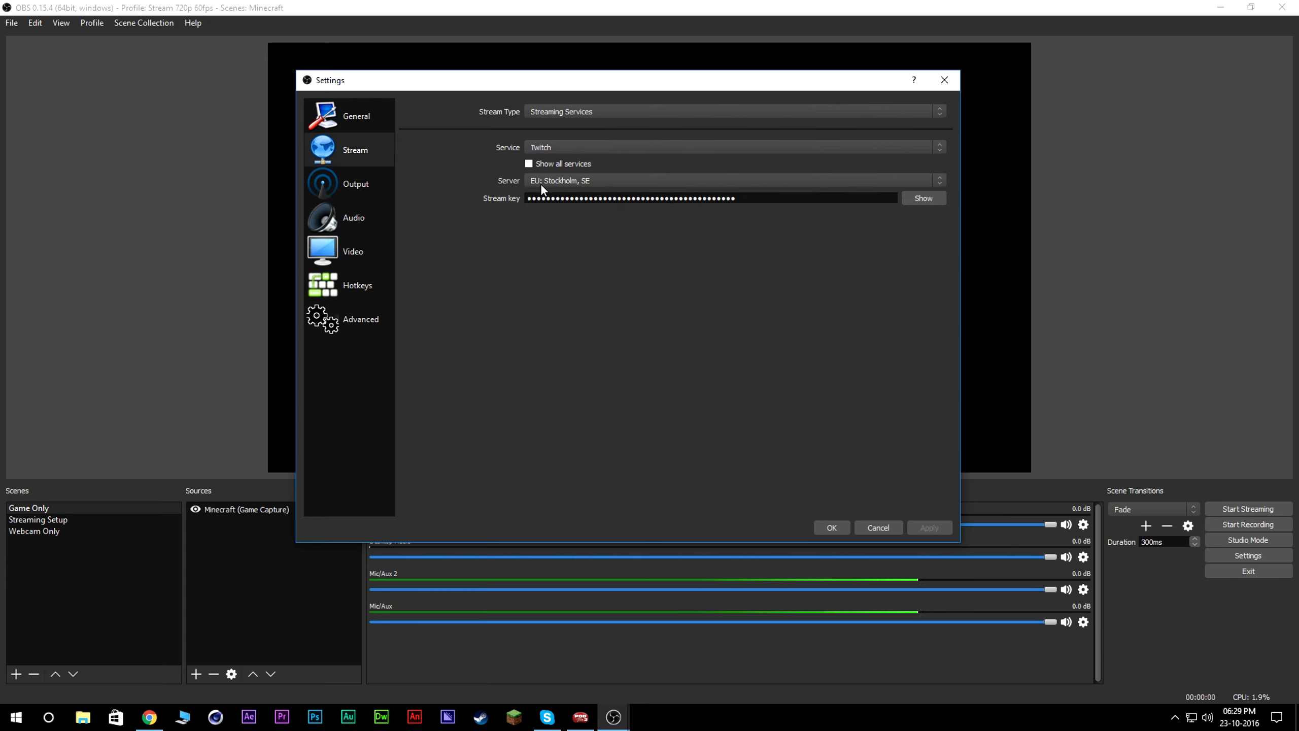
left_click(568, 182)
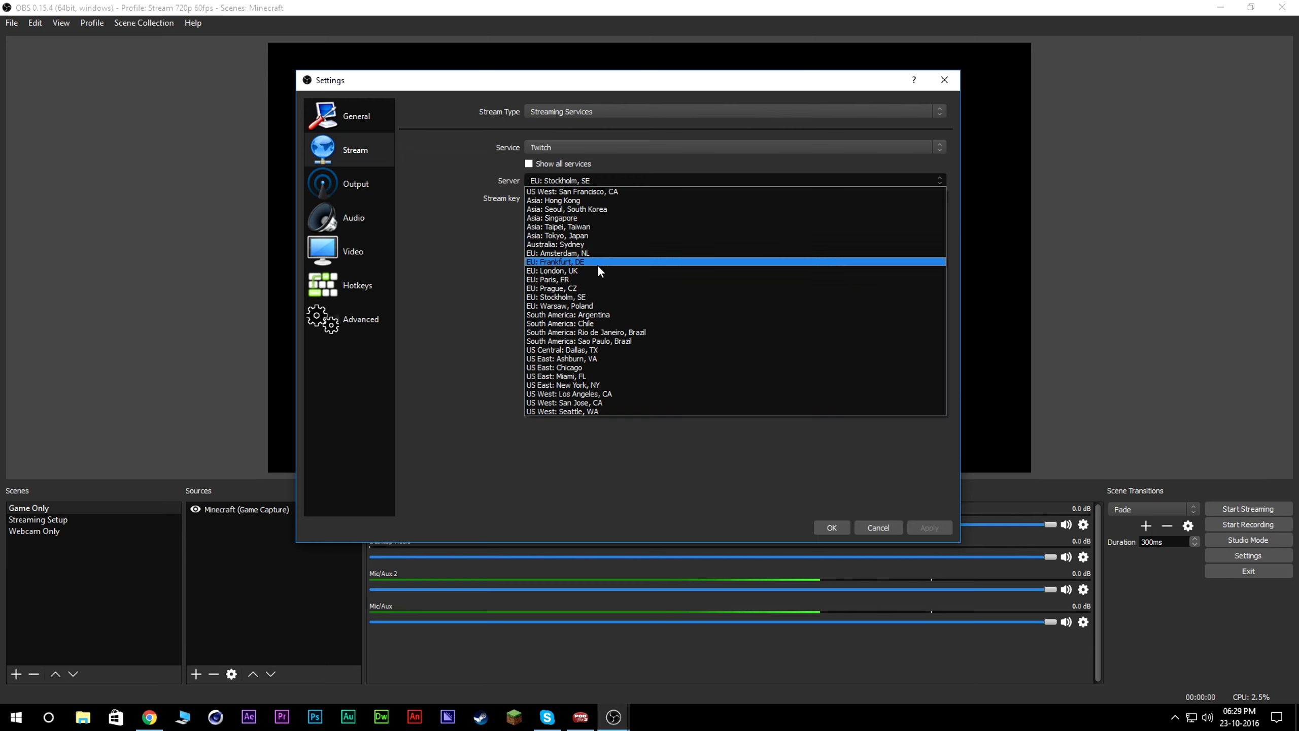
left_click(583, 298)
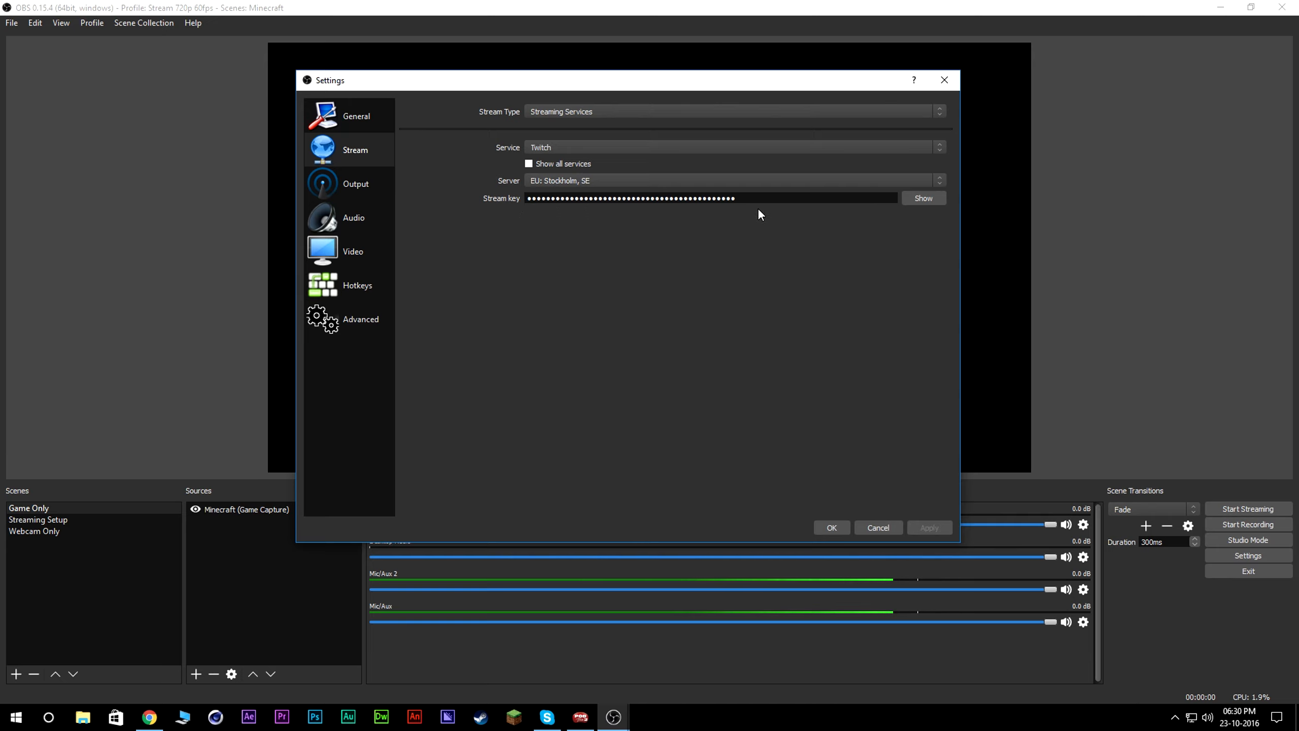
In the streaming output settings, choose NVENC H.264 as the encoder.
left_click(355, 184)
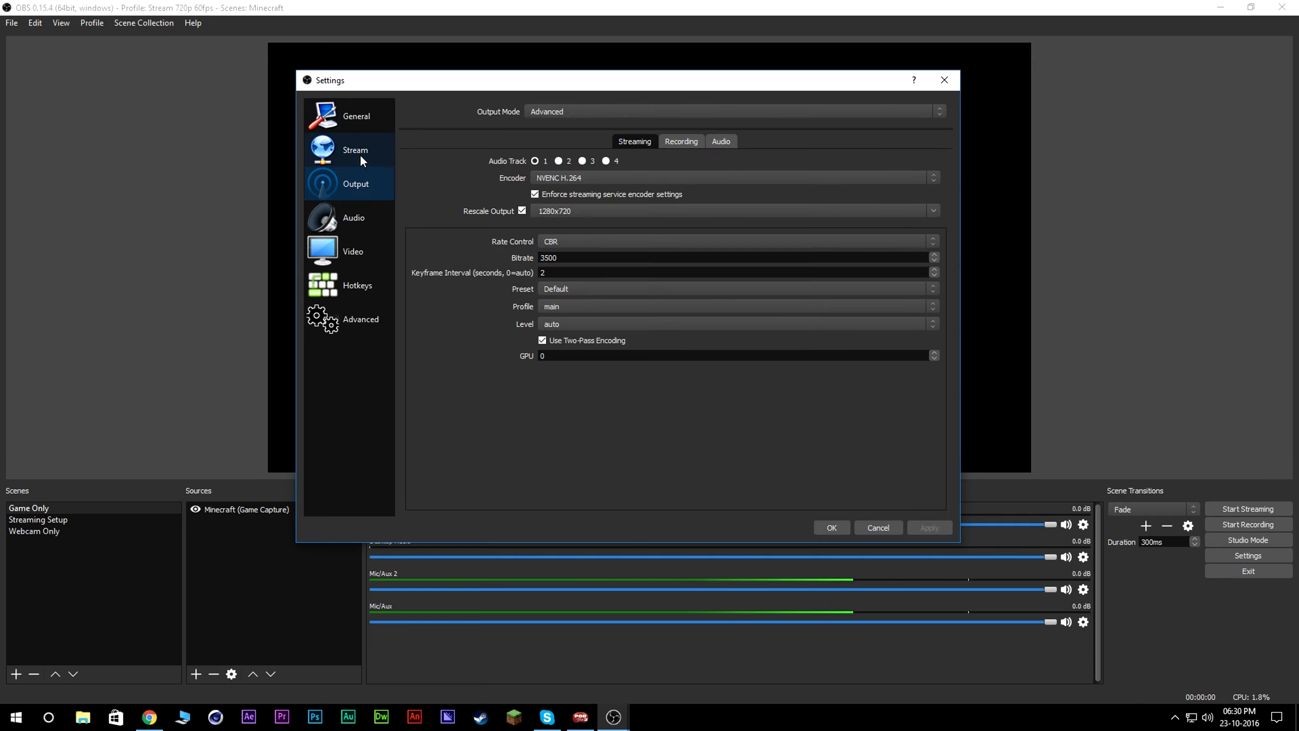
left_click(359, 155)
left_click(351, 186)
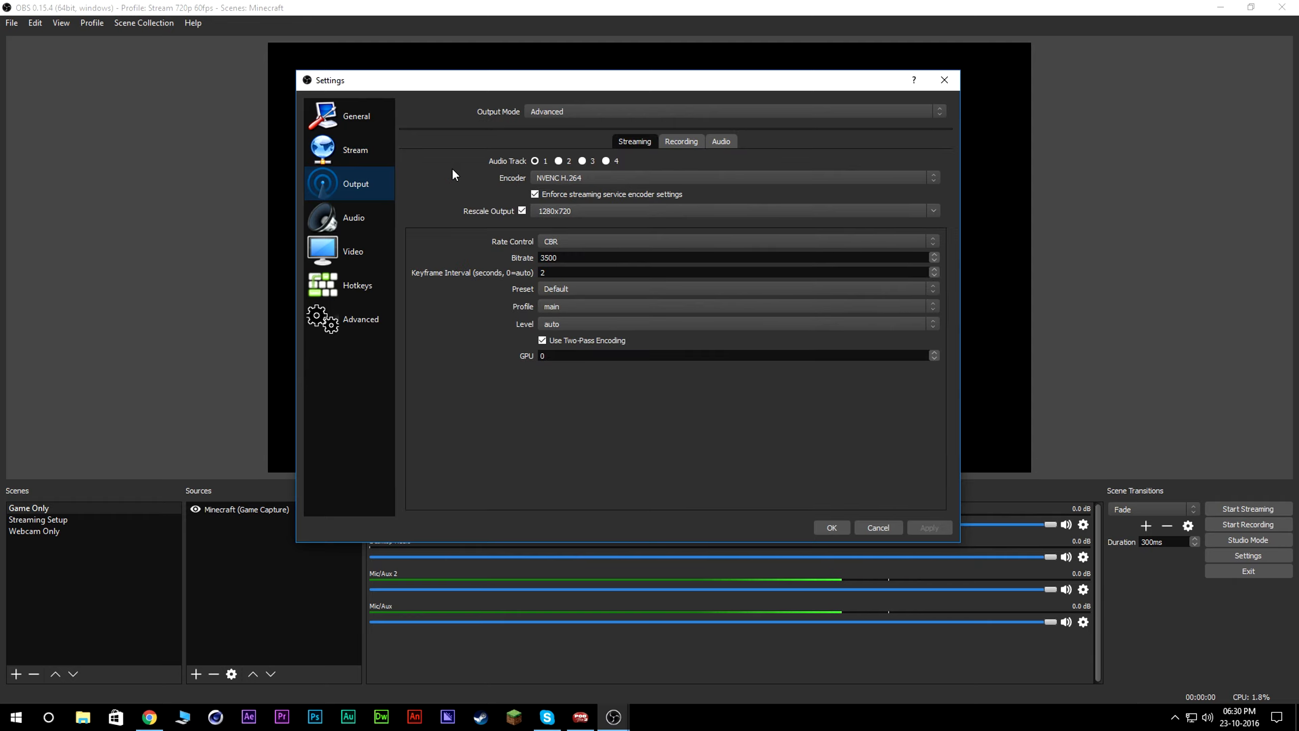
left_click(586, 179)
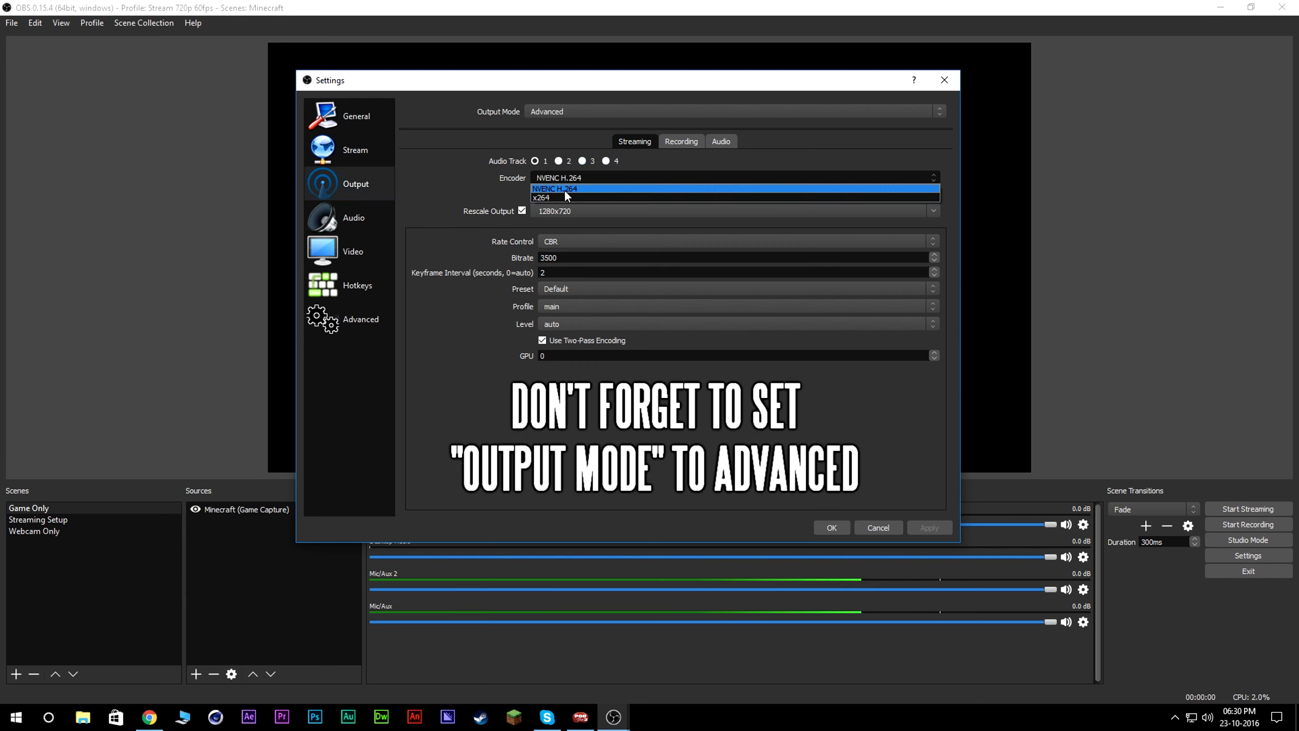
left_click(583, 189)
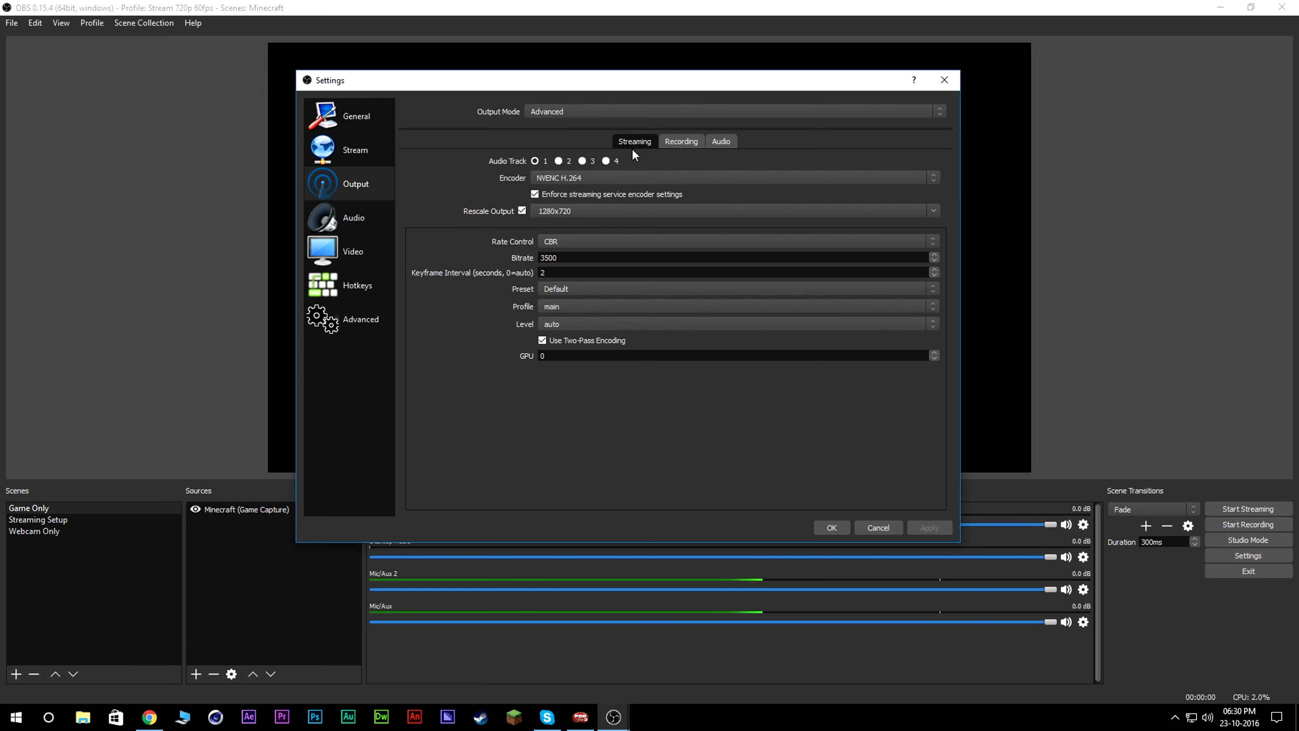
Check the 1280x720 rescaled output for streaming and set the rate control to CBR.
left_click_drag(581, 211, 527, 208)
left_click(592, 214)
left_click(556, 243)
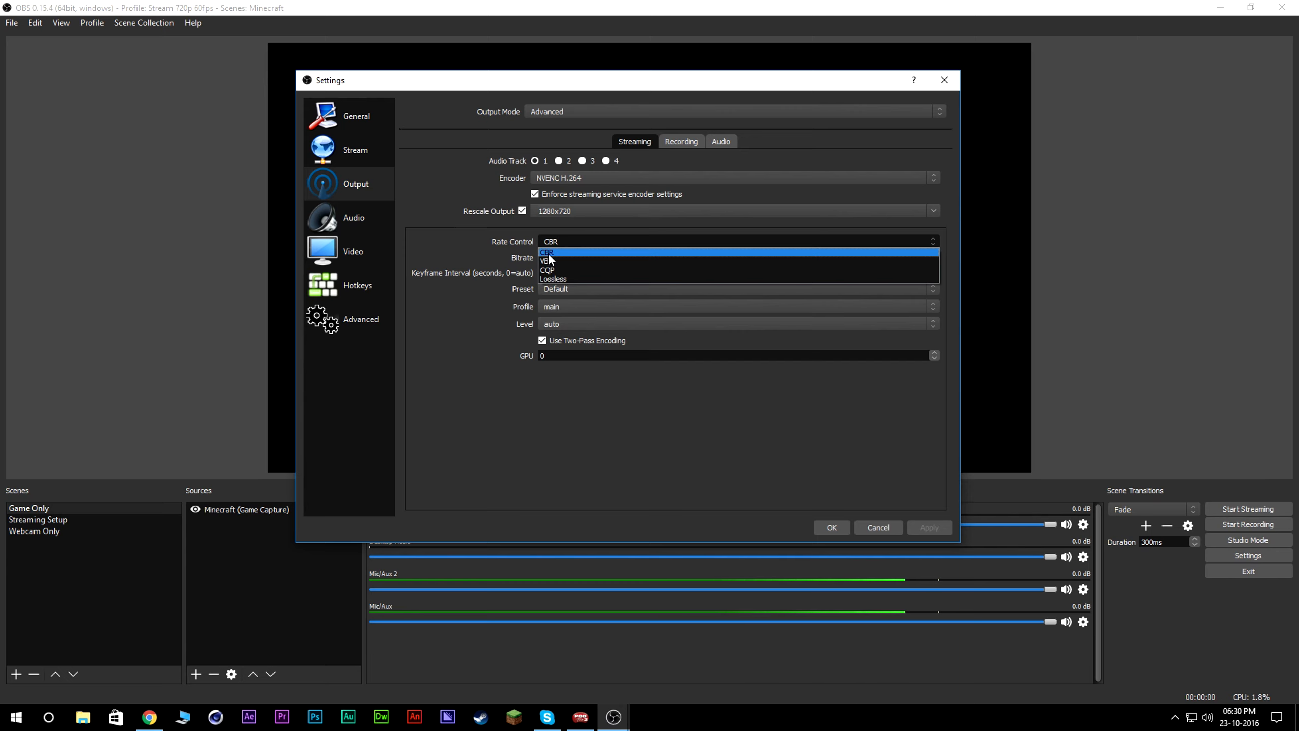
left_click(554, 255)
Set the streaming bitrate to 2500.
double_click(549, 257)
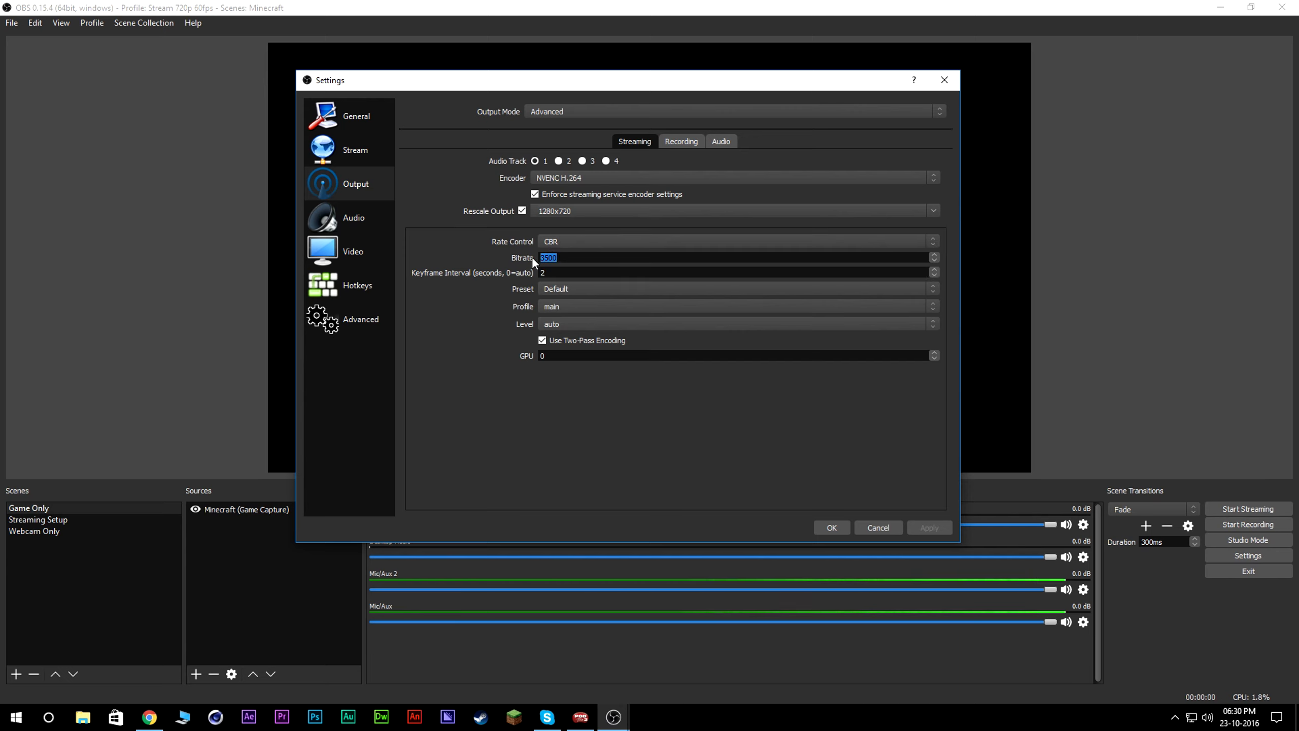
left_click(556, 259)
left_click_drag(541, 258, 560, 257)
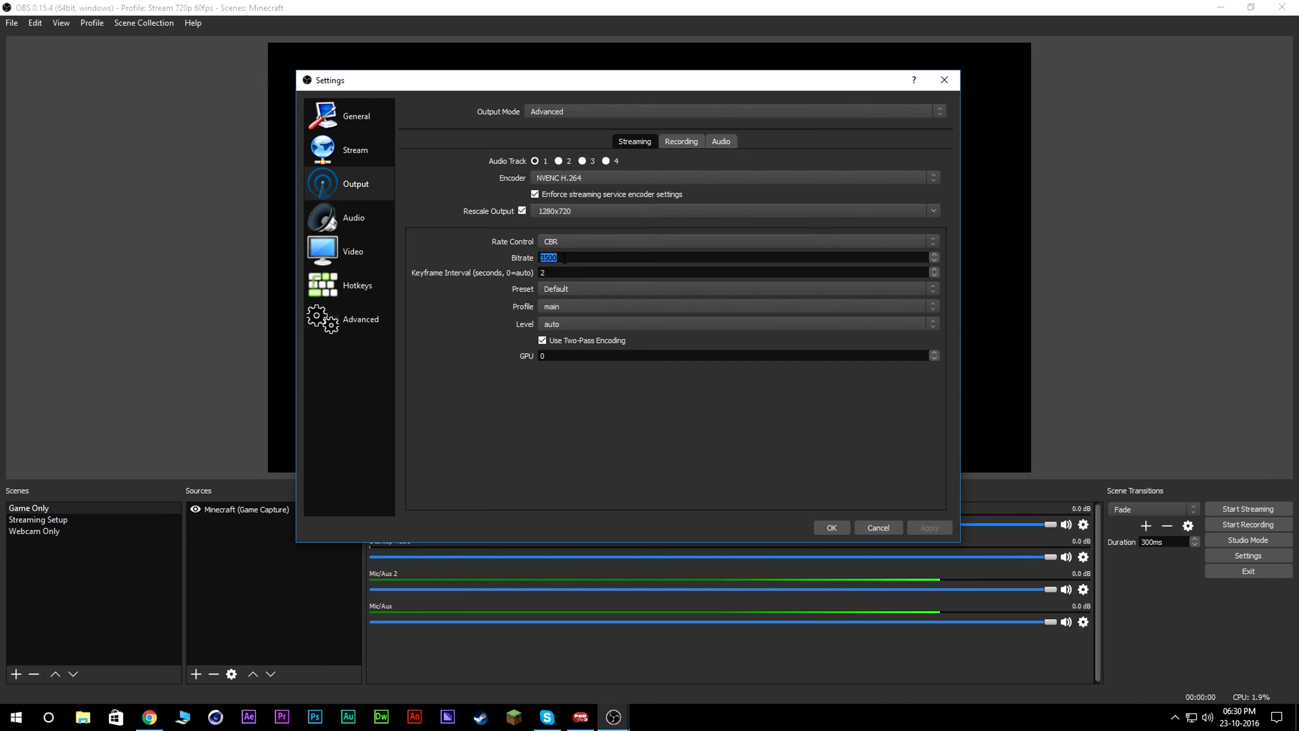
left_click(562, 257)
left_click_drag(568, 211, 529, 214)
left_click(505, 251)
left_click_drag(545, 257, 539, 257)
type("2")
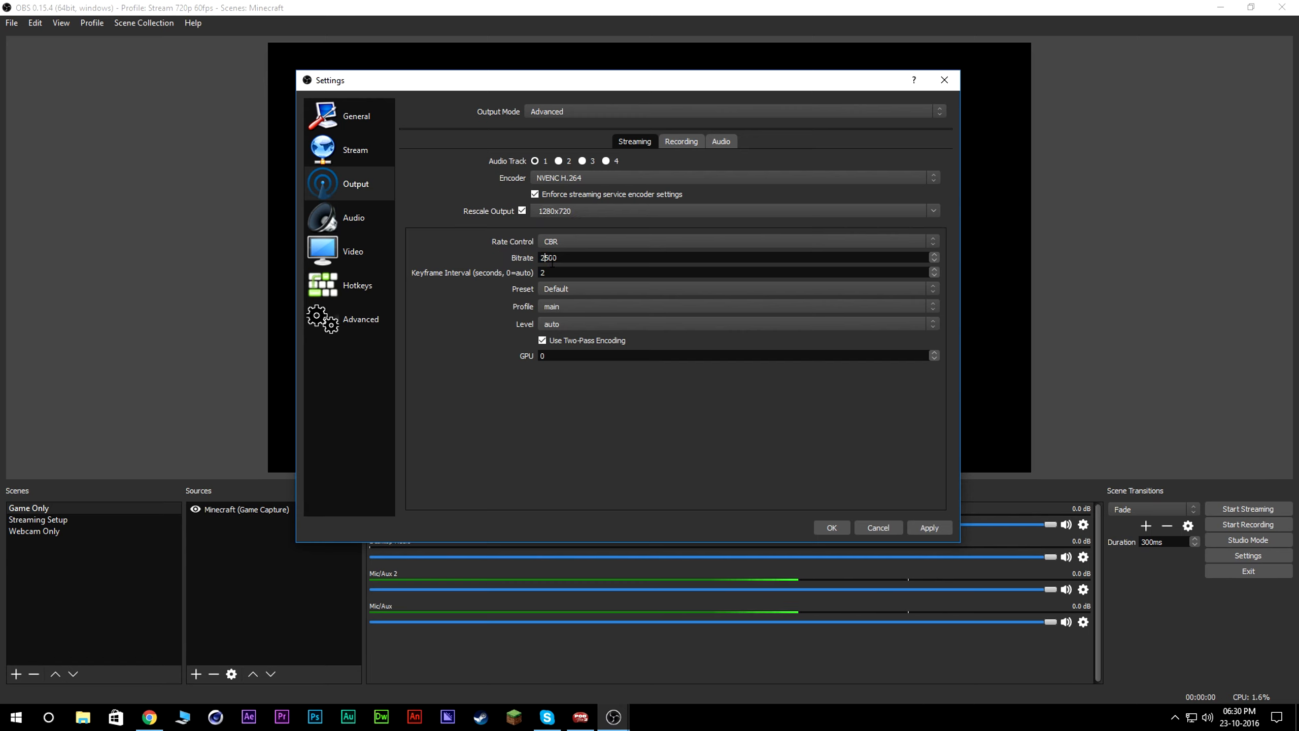
Set the streaming bitrate to 3500.
left_click_drag(545, 258, 539, 257)
type("3")
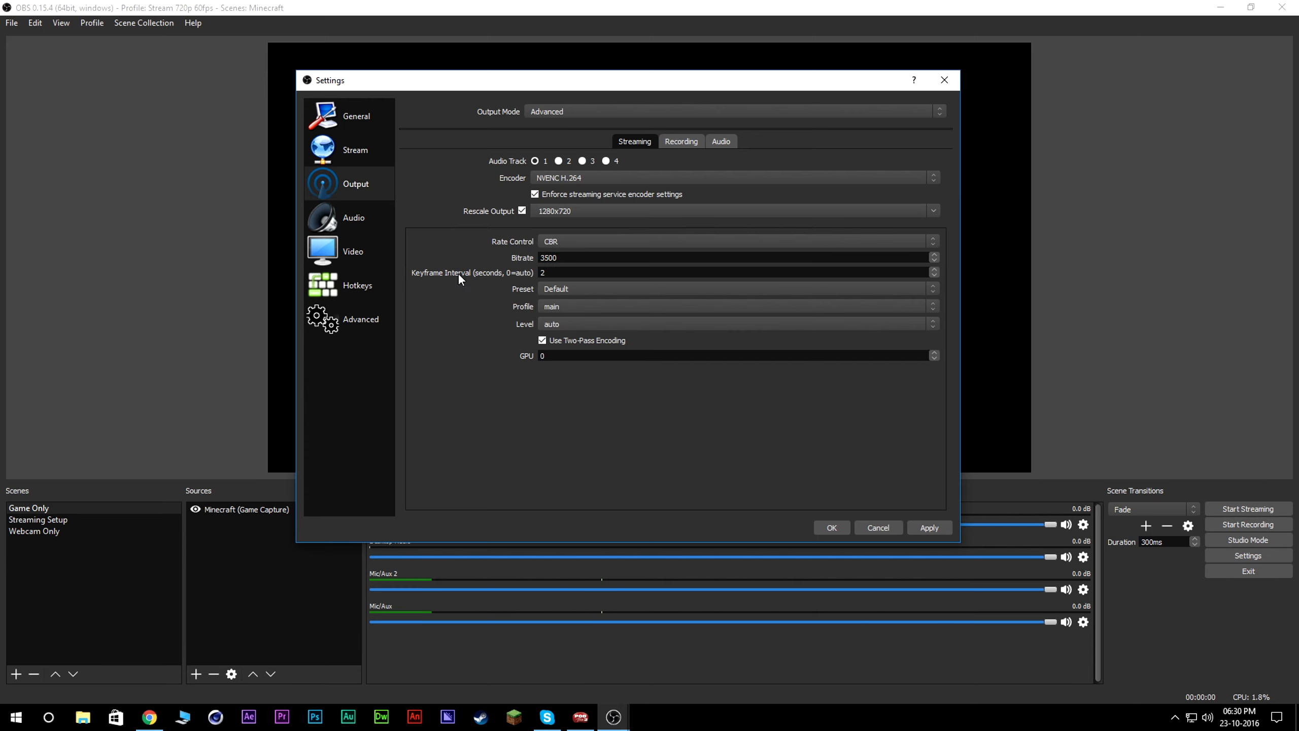
key("Tab")
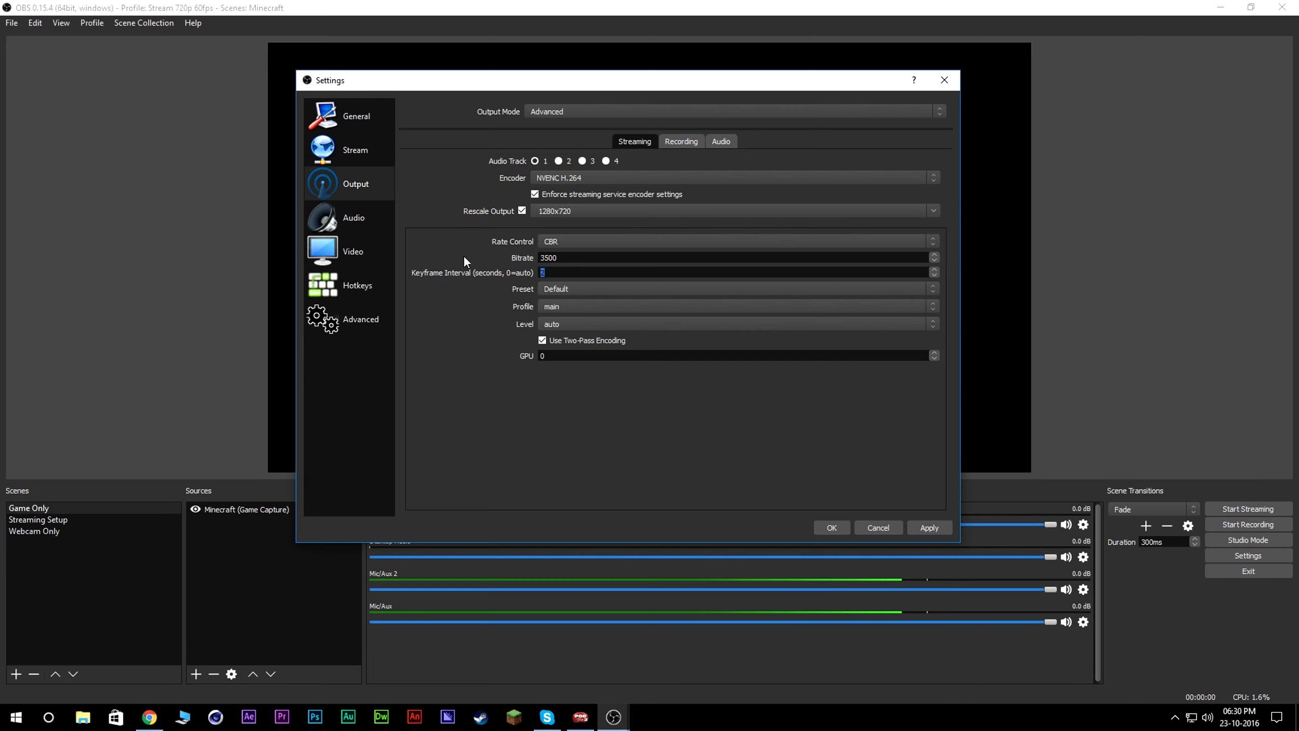
left_click(464, 257)
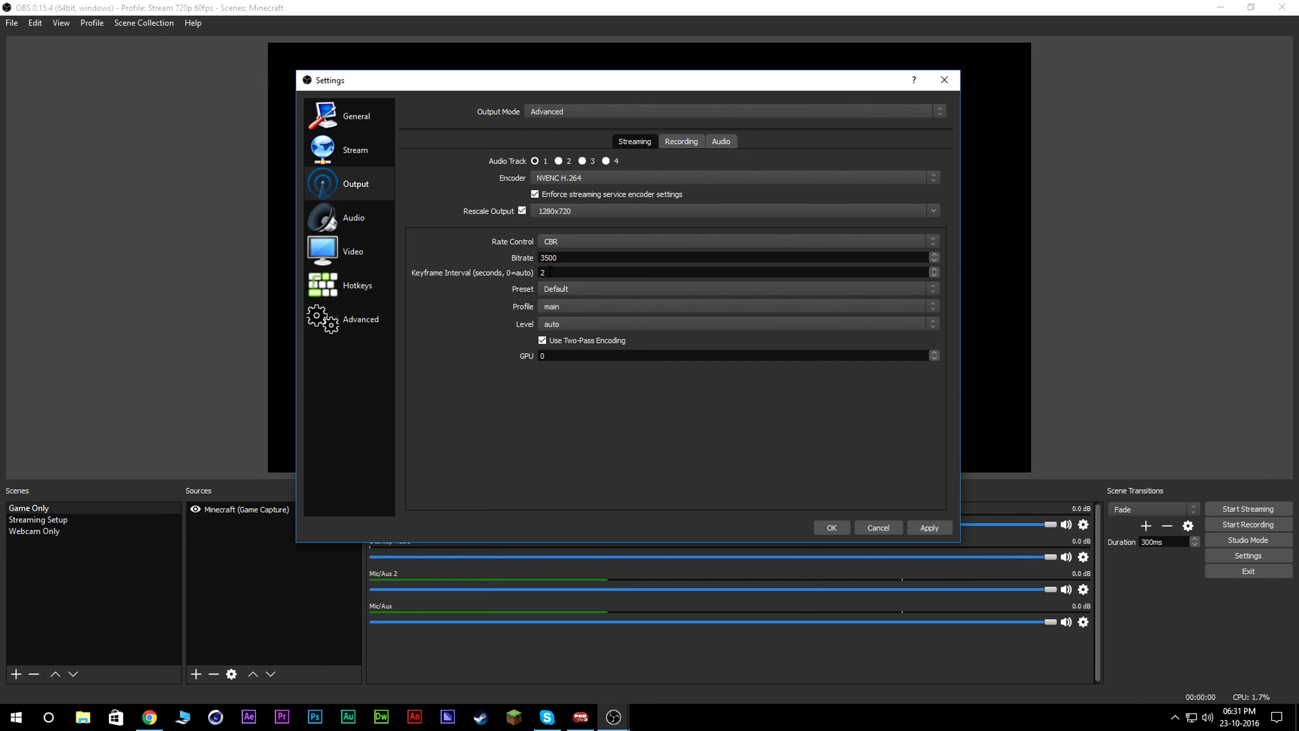
Use the Default preset, main profile and auto level for the streaming encoder.
left_click(557, 290)
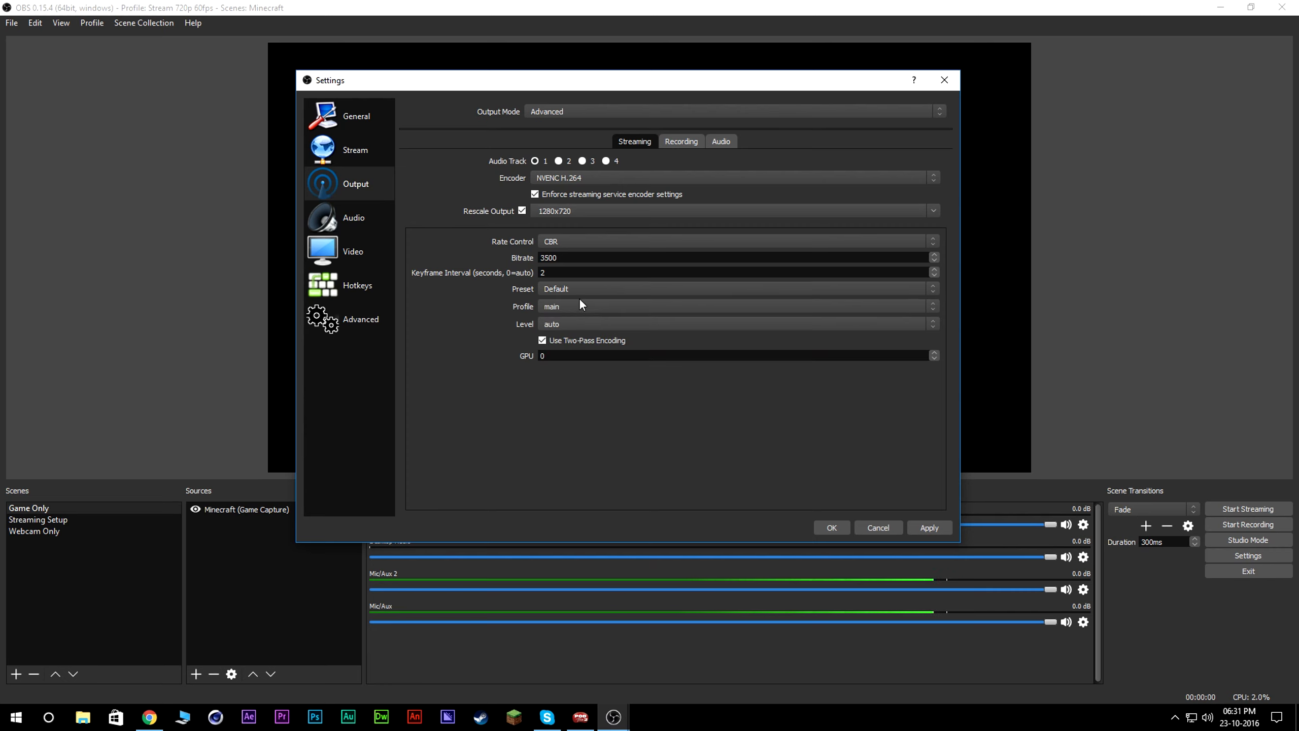
left_click(575, 297)
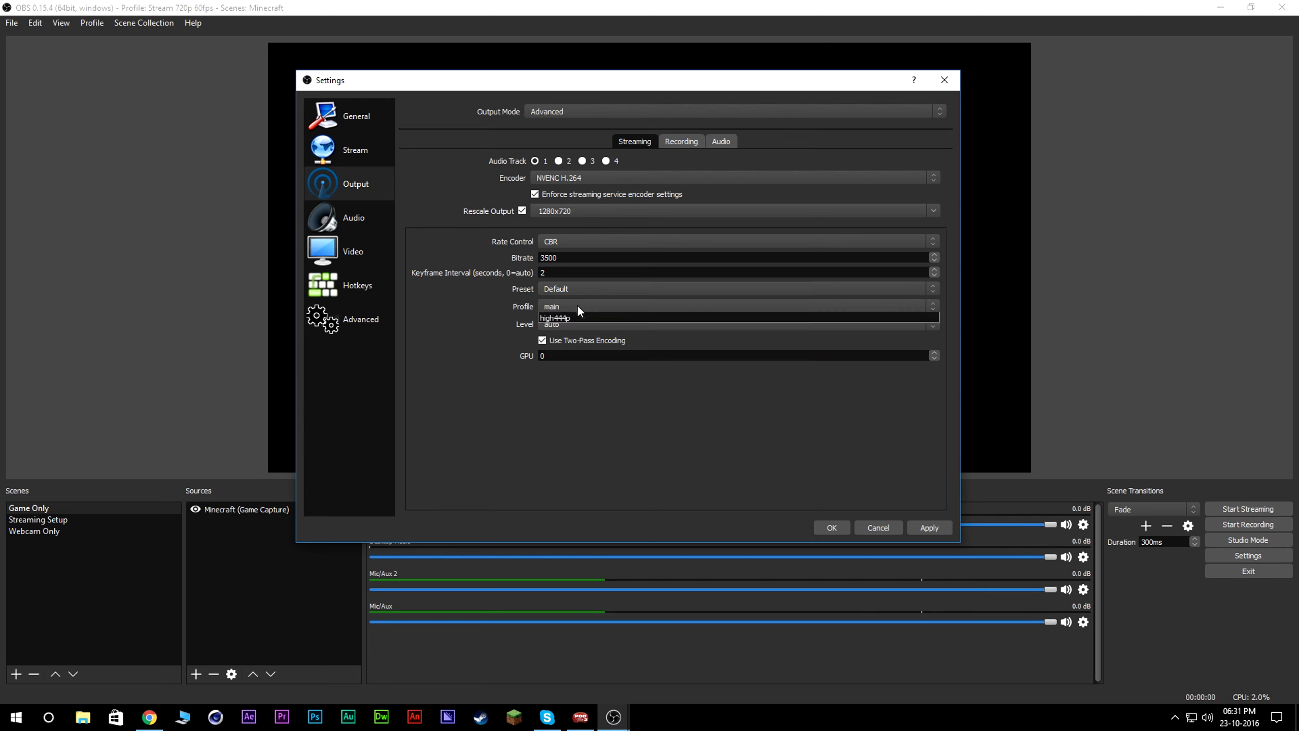
left_click(578, 305)
left_click(568, 326)
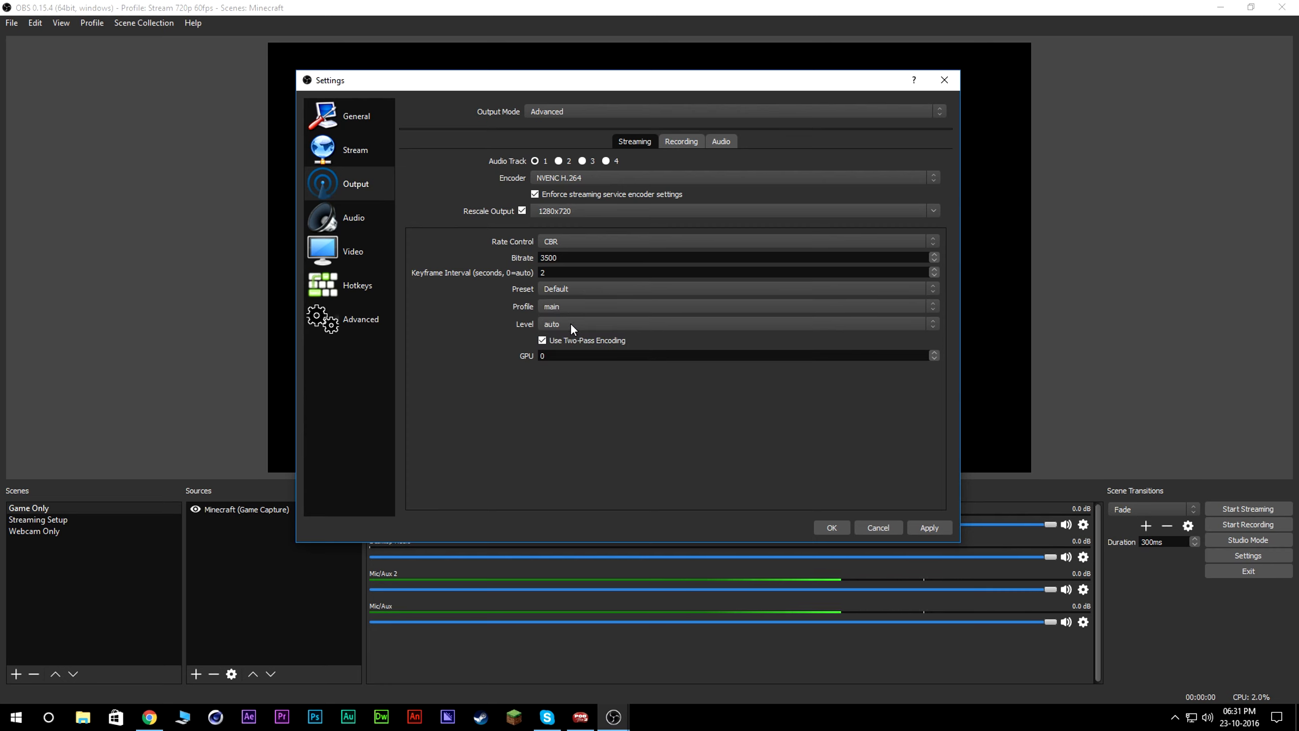
left_click(571, 325)
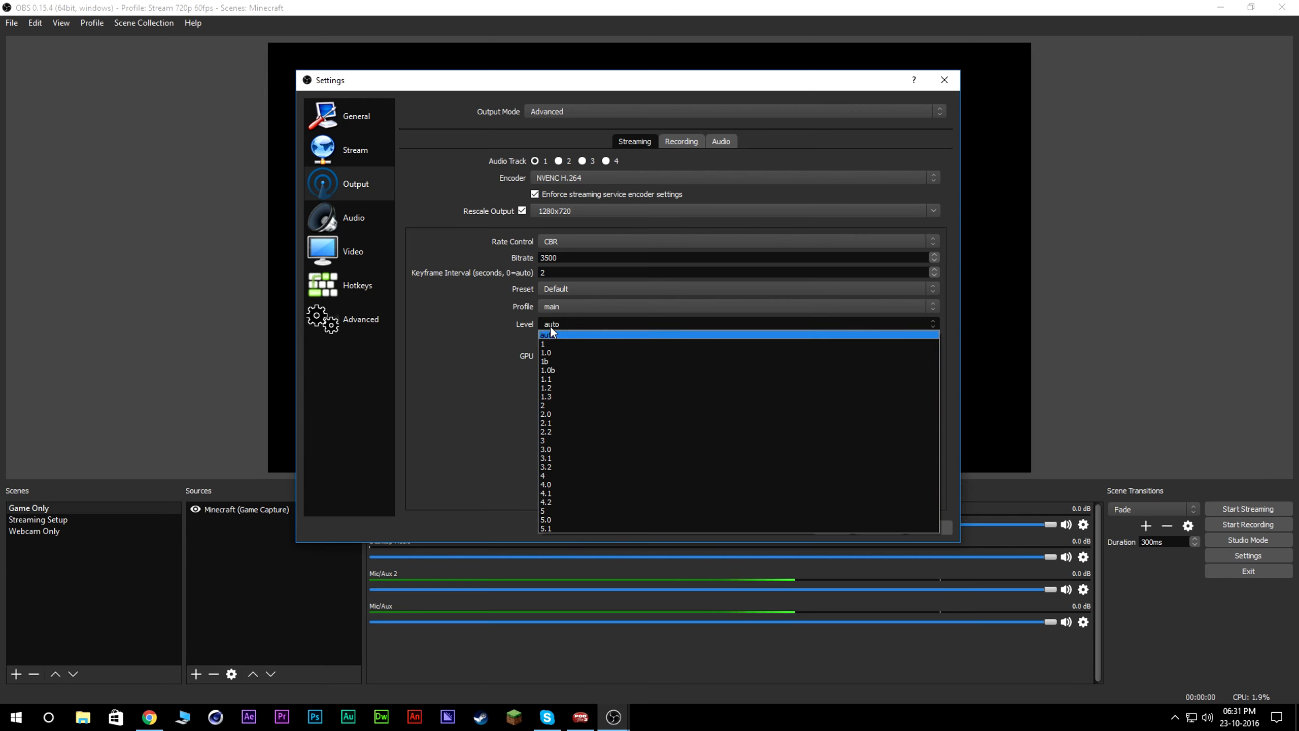
left_click(551, 333)
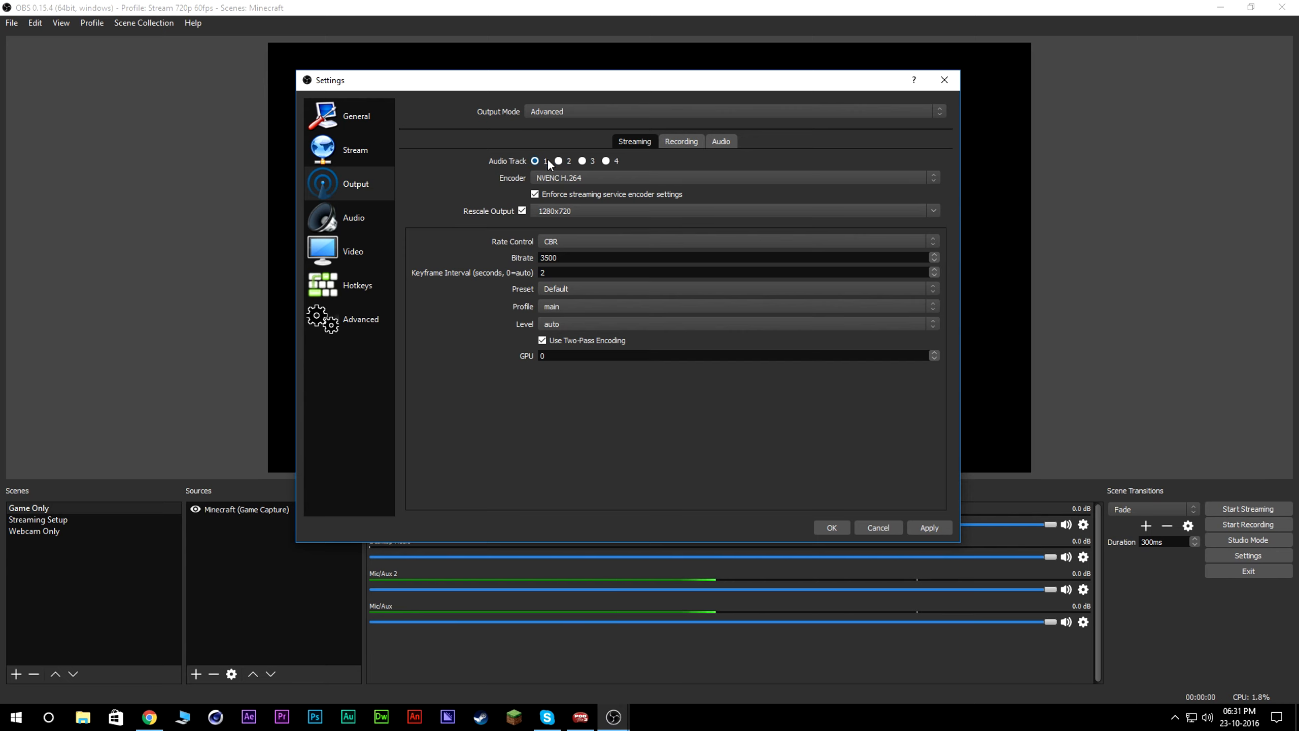
In the recording output settings, choose Standard as the recording type, with the output mode on Advanced.
left_click(685, 141)
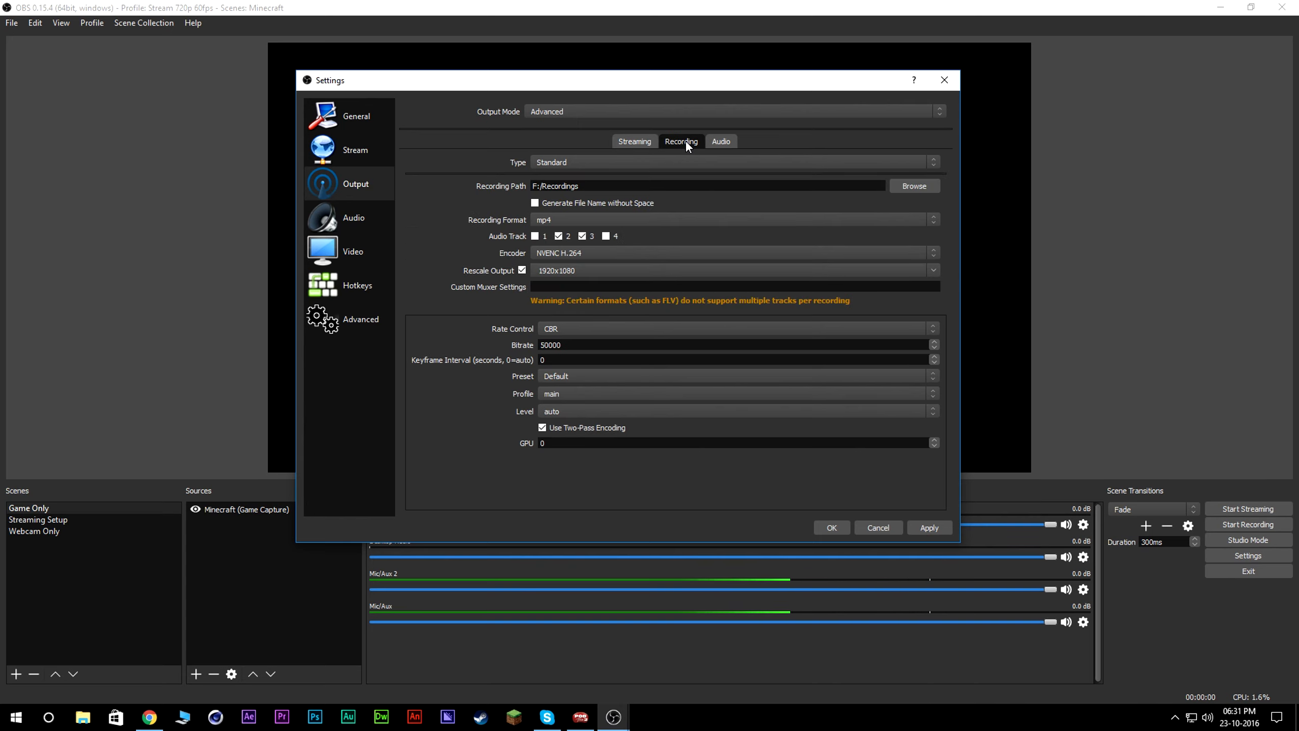
left_click(548, 109)
left_click(548, 109)
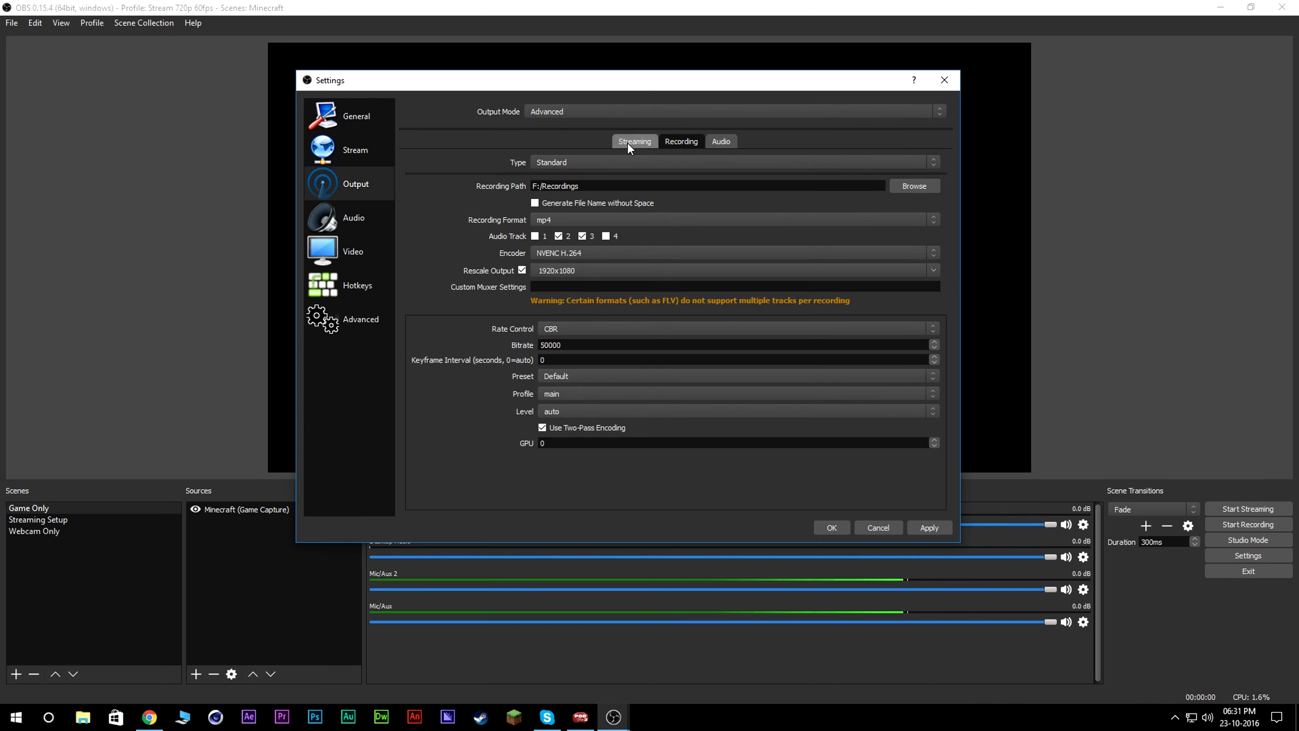
left_click(628, 143)
left_click(676, 140)
left_click(558, 161)
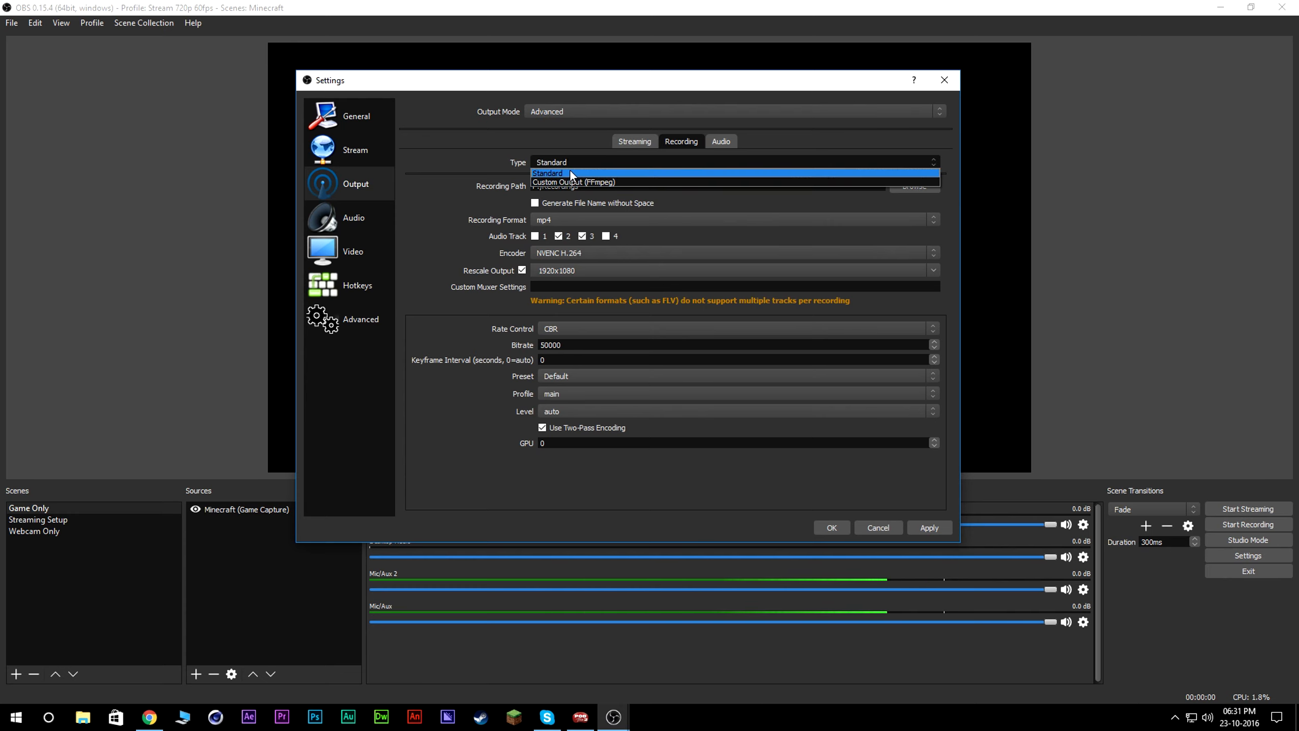
left_click(565, 172)
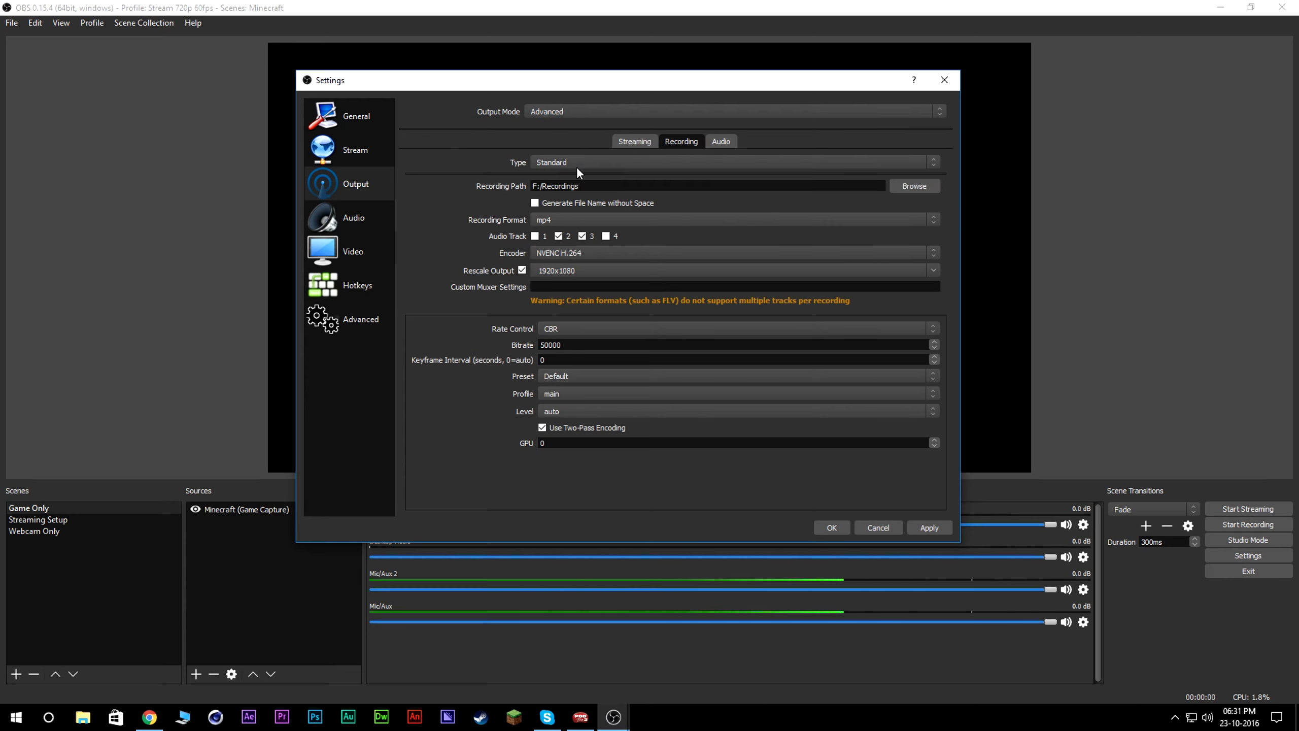
Set the recording path to the Recordings folder on the Videos (F:) drive.
left_click(908, 186)
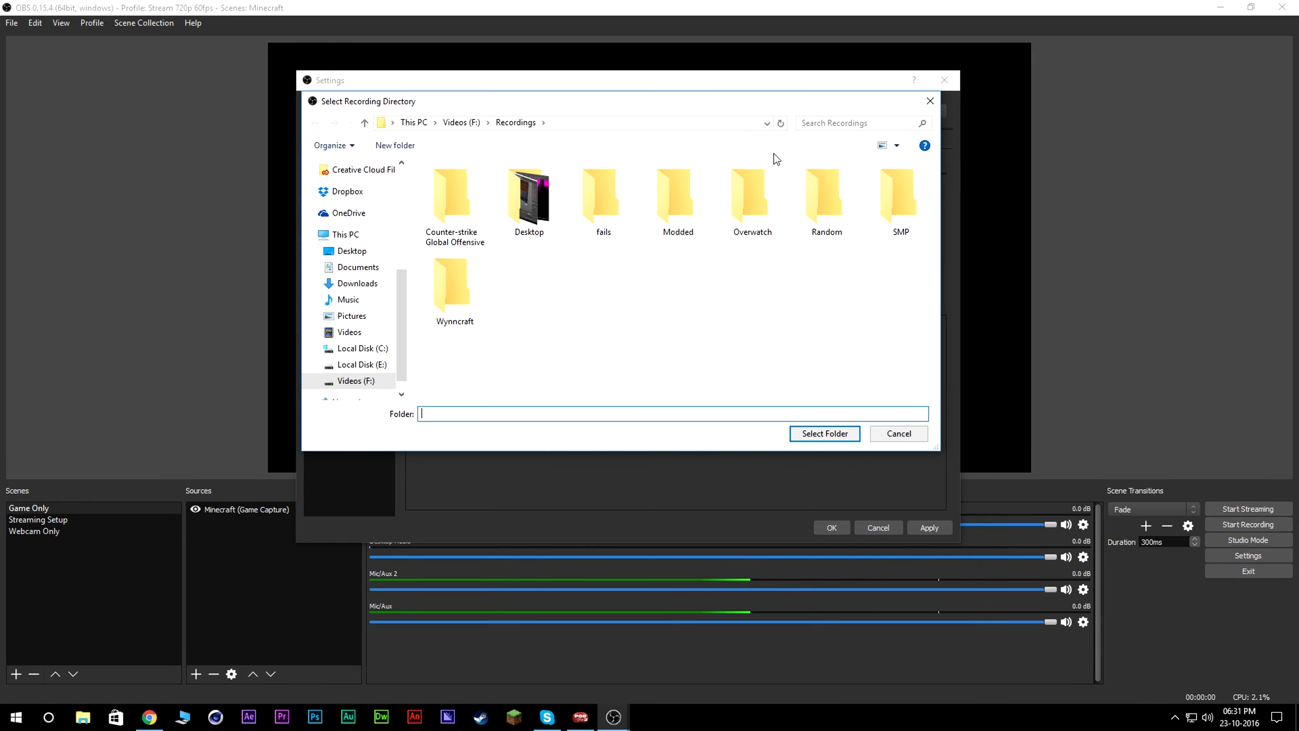
left_click_drag(699, 125, 746, 259)
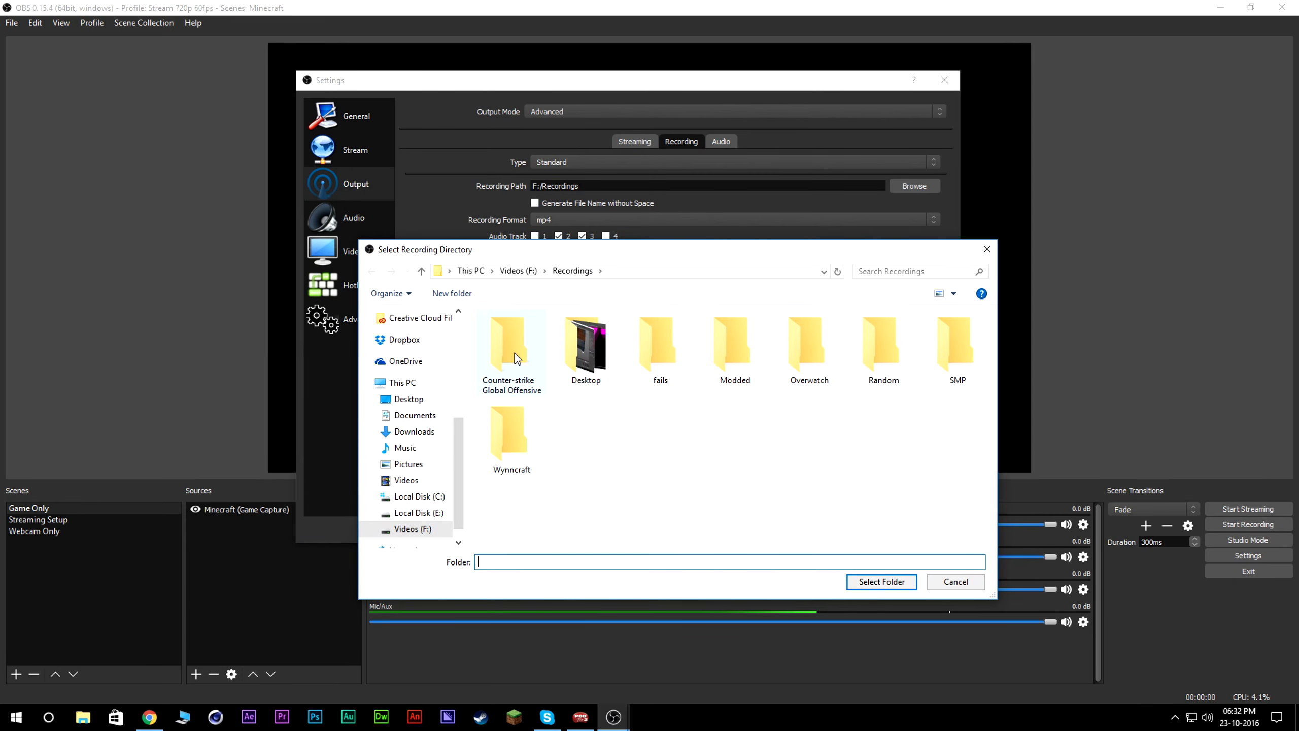
left_click(411, 530)
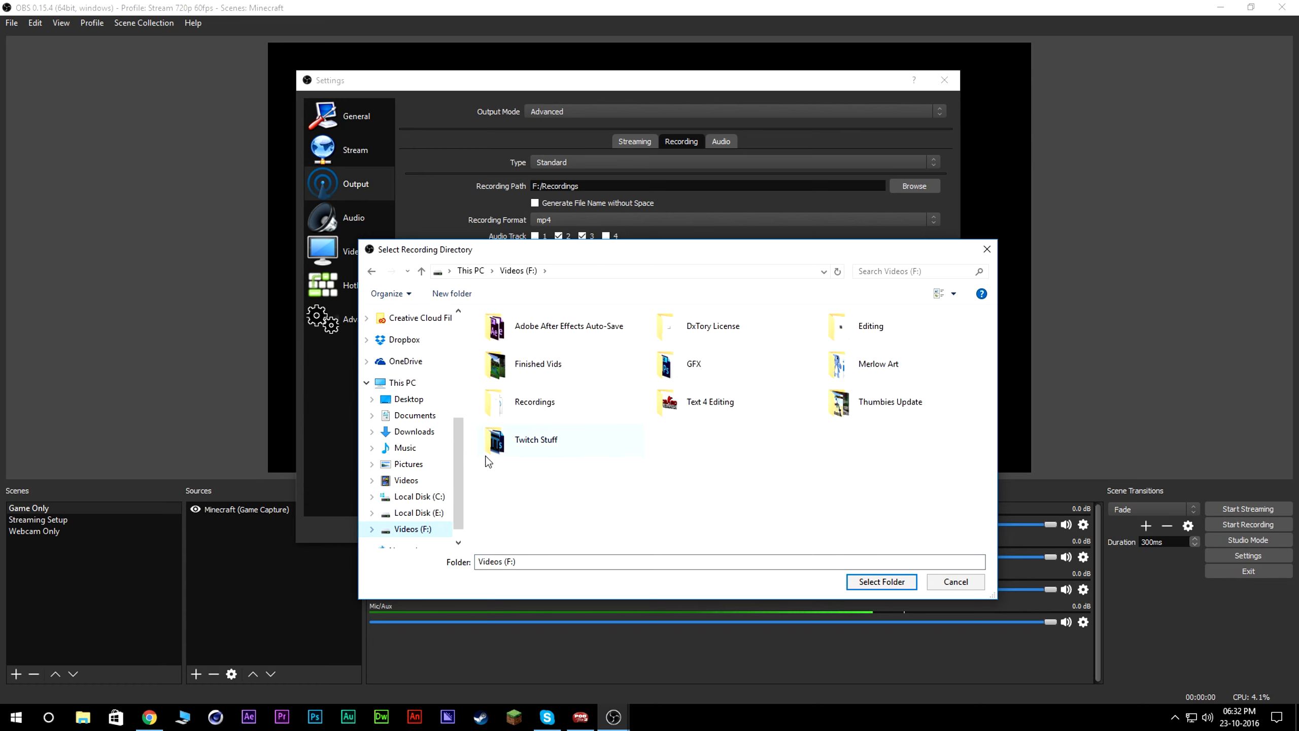
scroll(419, 486, "down", 1)
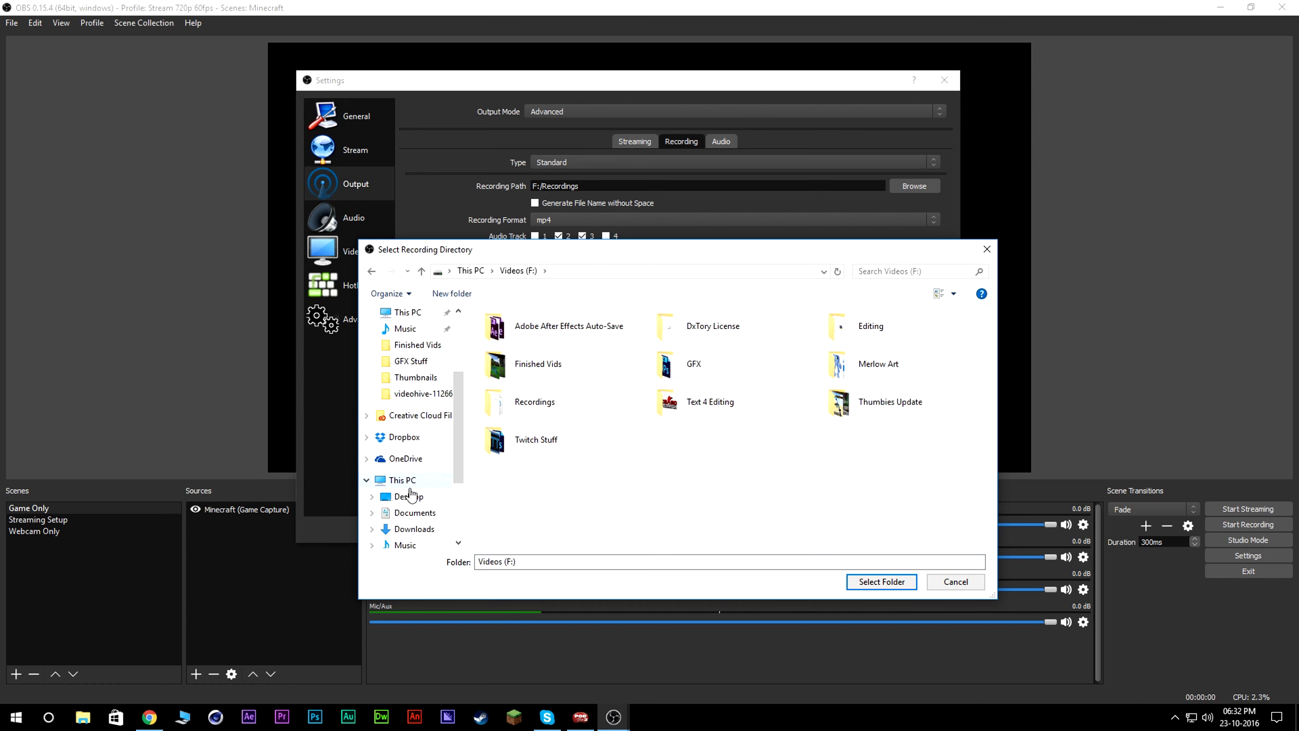
left_click(403, 481)
left_click(511, 446)
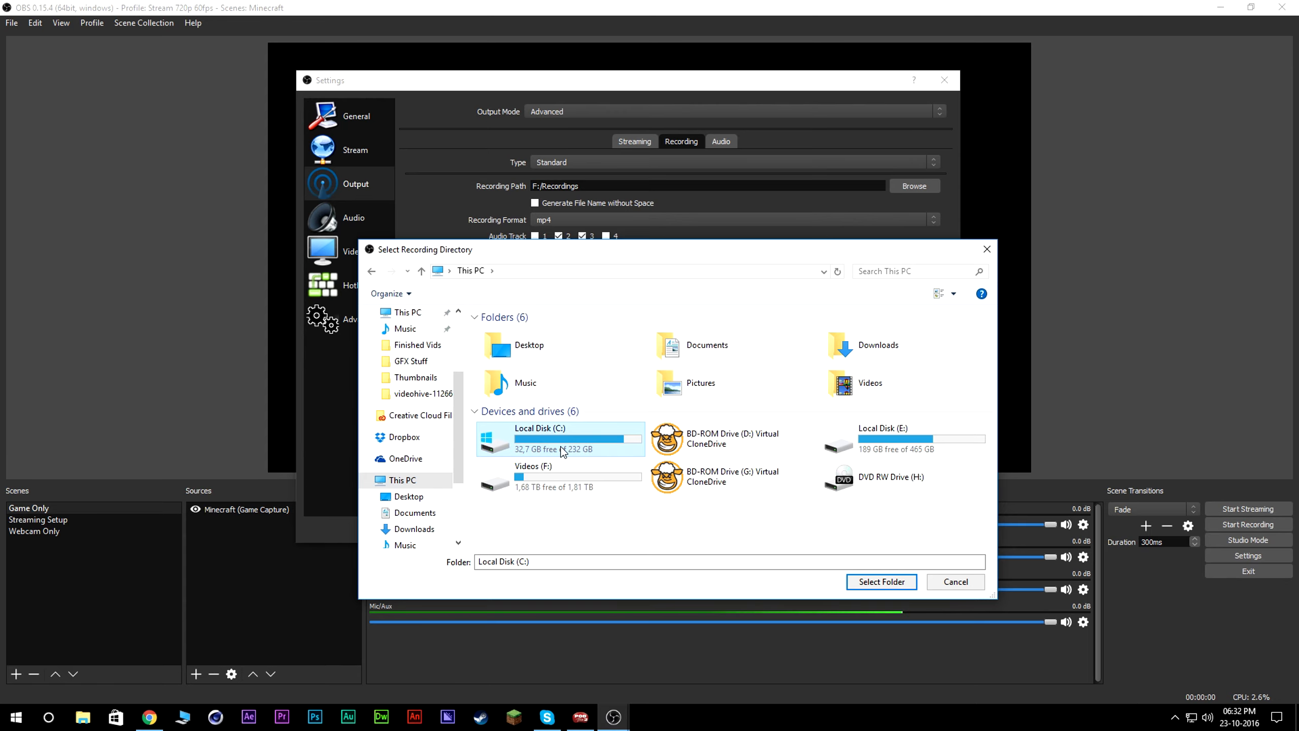
left_click_drag(640, 249, 582, 131)
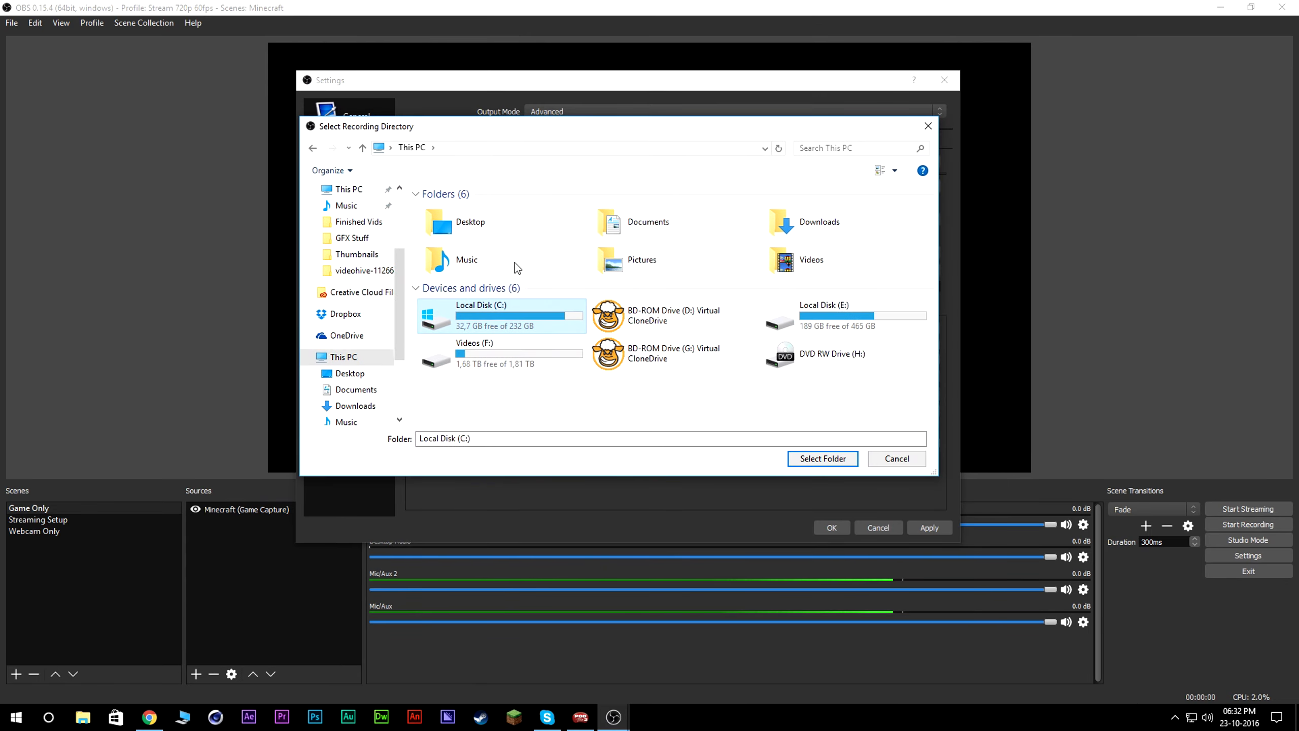
left_click(491, 353)
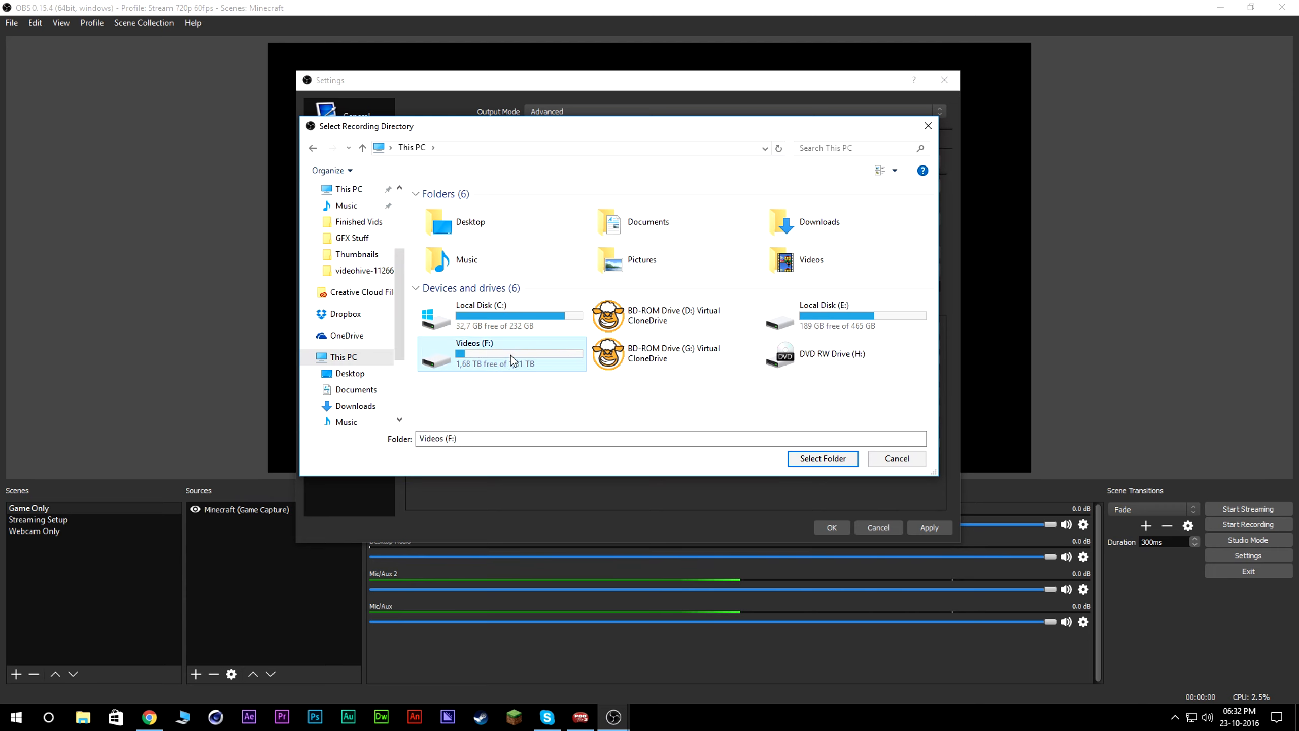
double_click(519, 353)
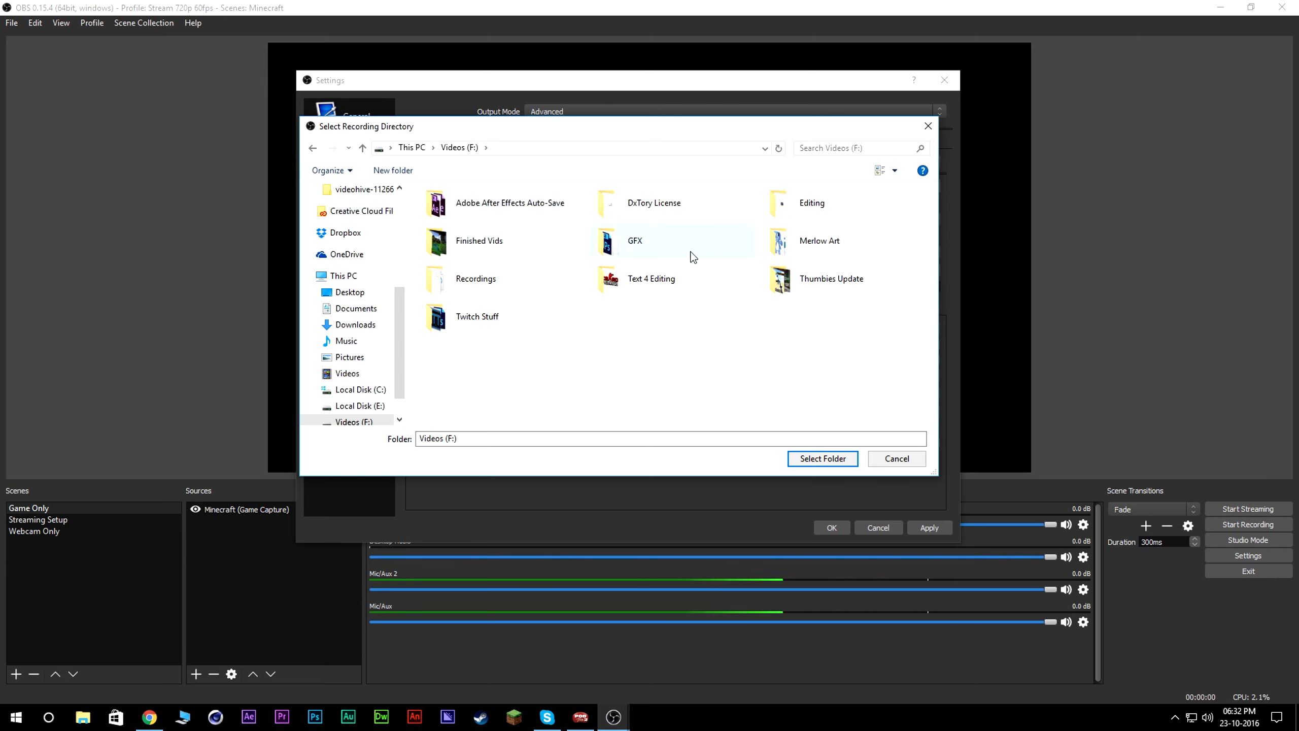
left_click(485, 280)
left_click(808, 461)
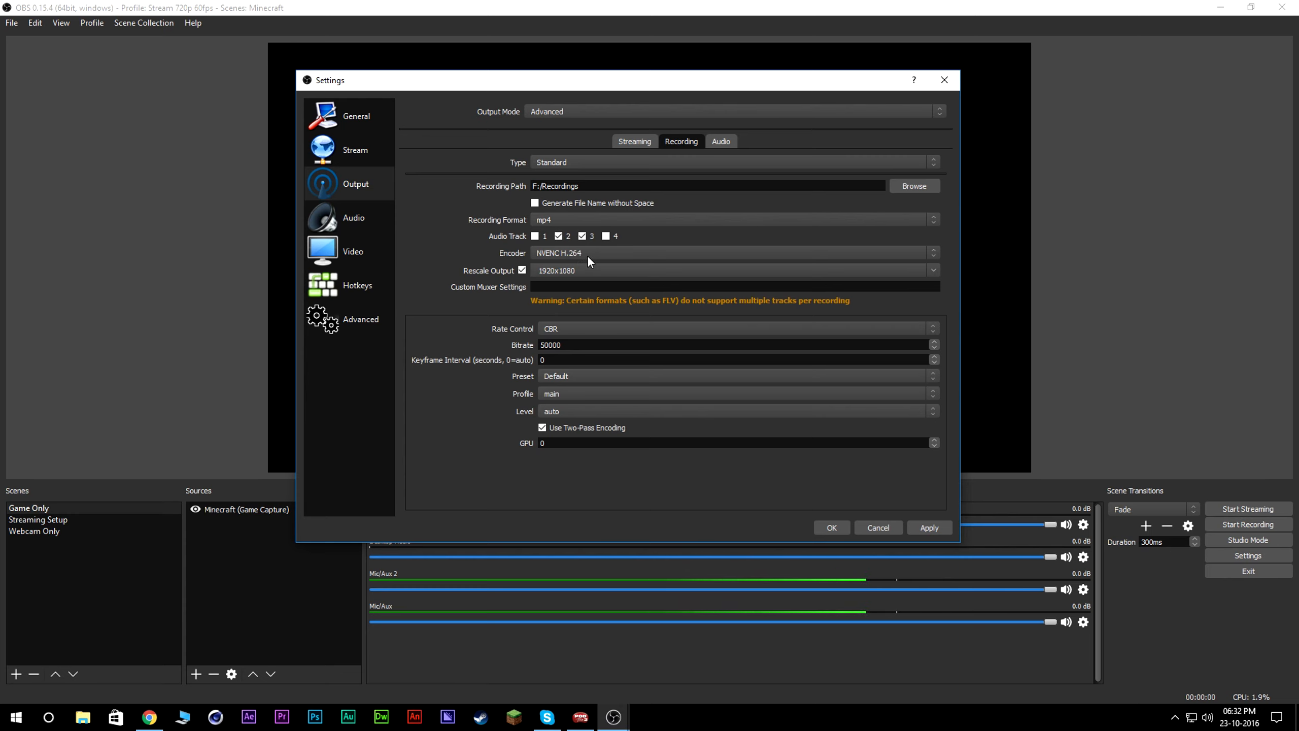
Use mp4 as the recording format and NVENC H.264 as the recording encoder.
left_click(569, 219)
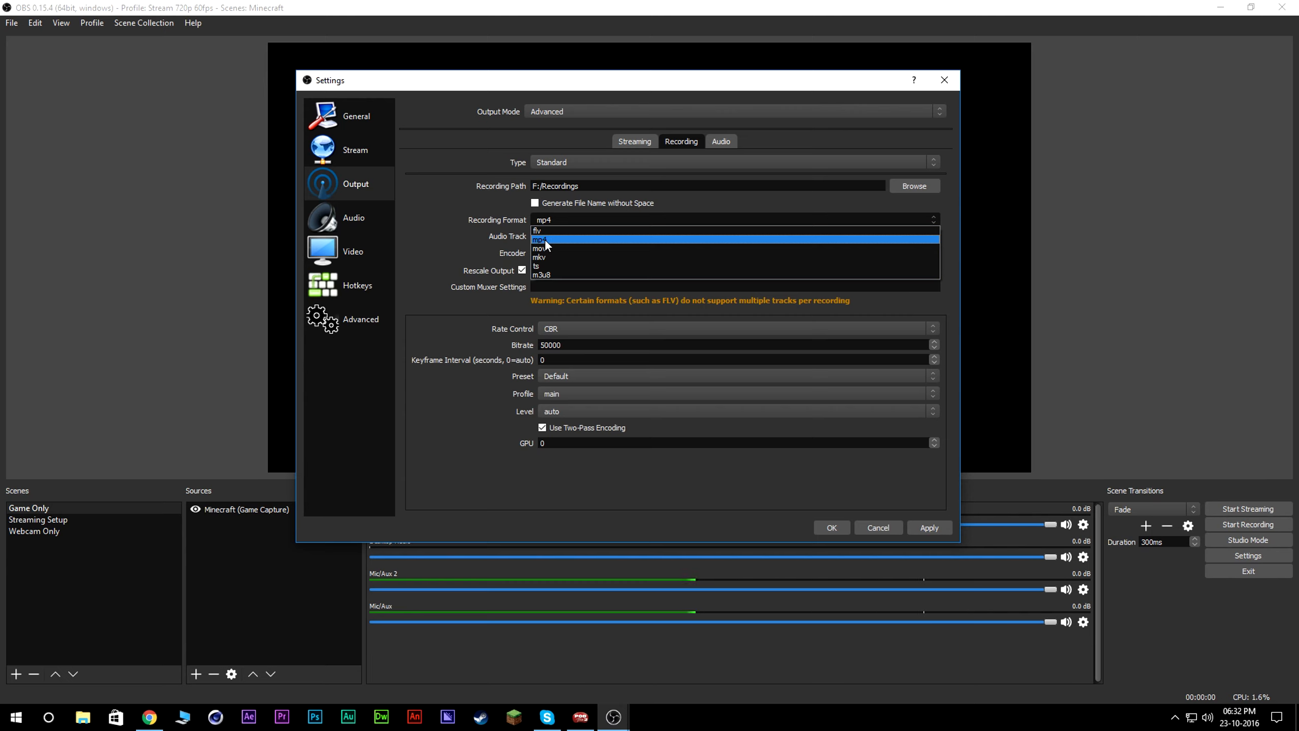
left_click(552, 239)
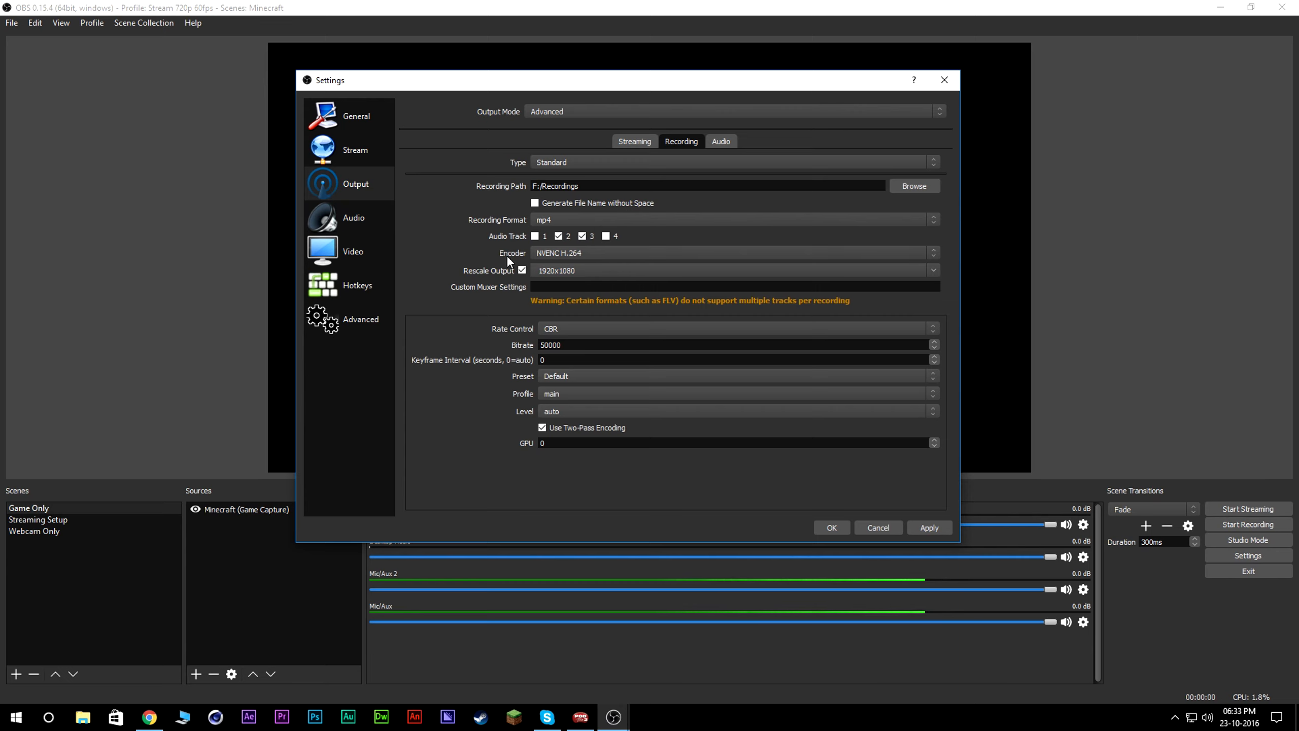
left_click(573, 251)
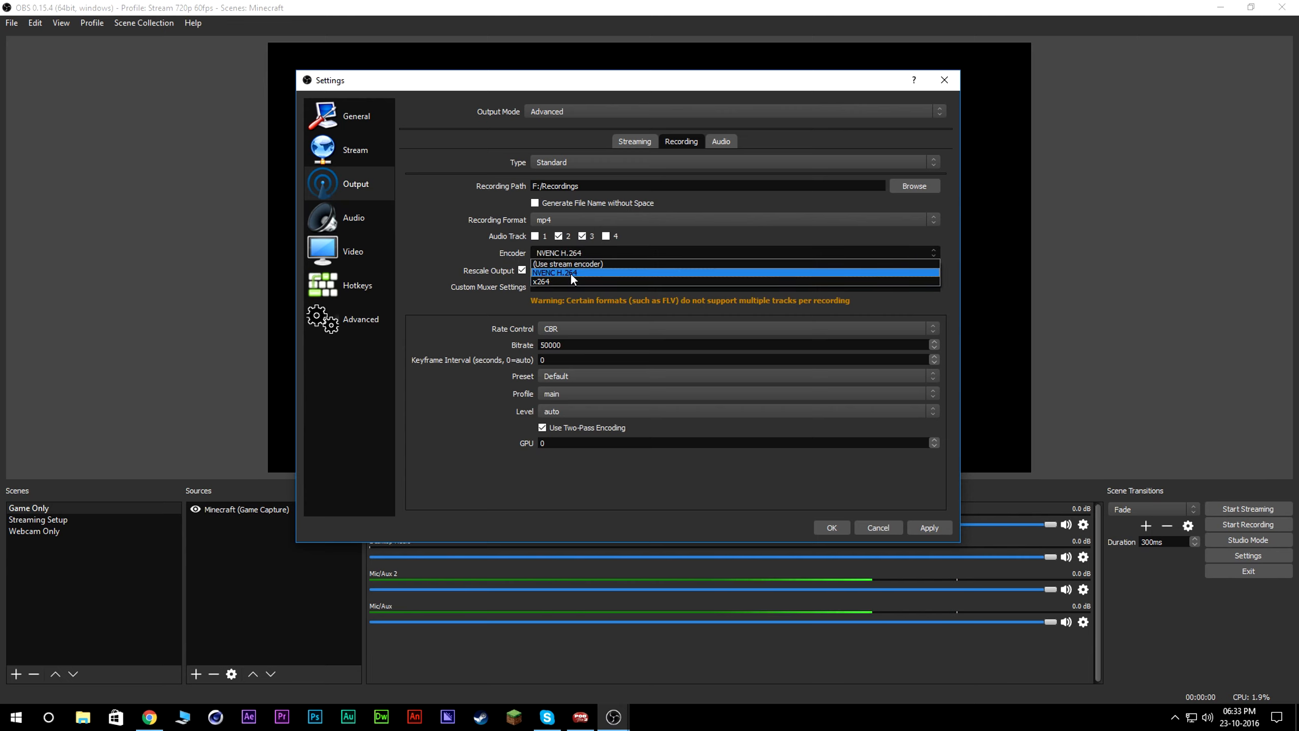
left_click(551, 254)
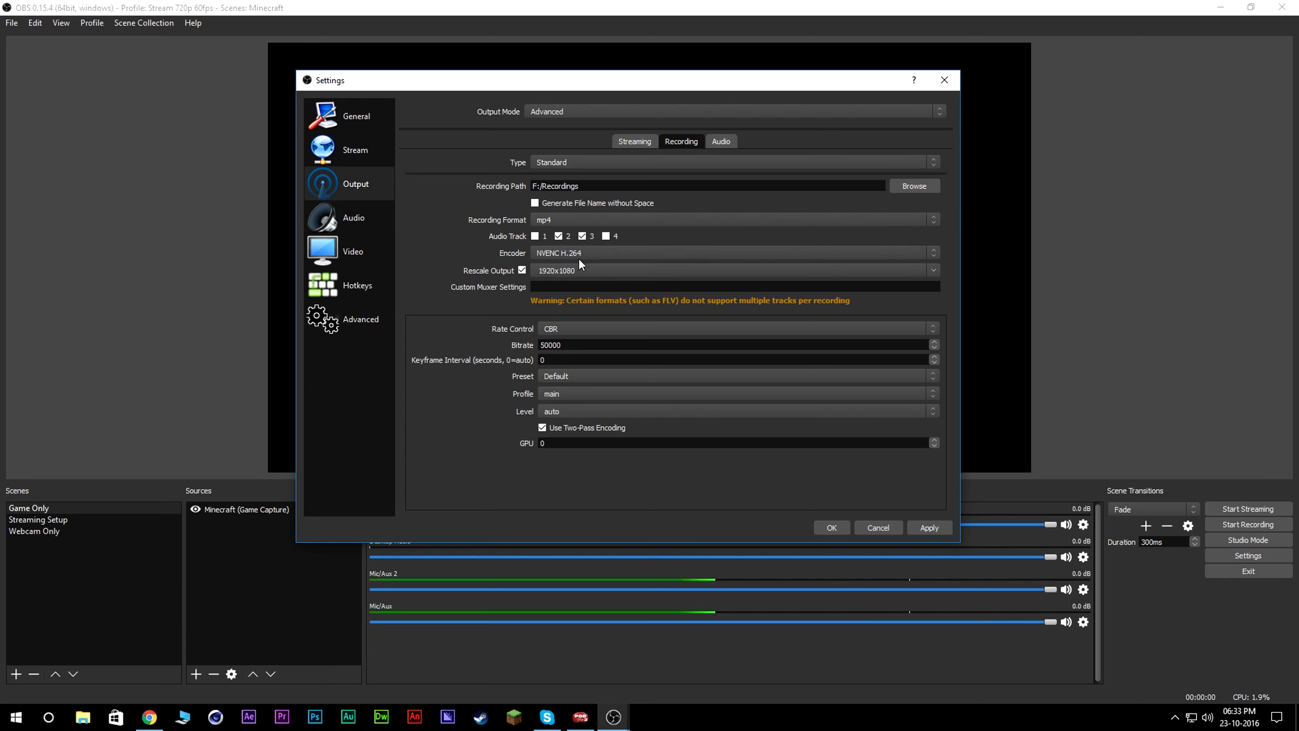
left_click(582, 252)
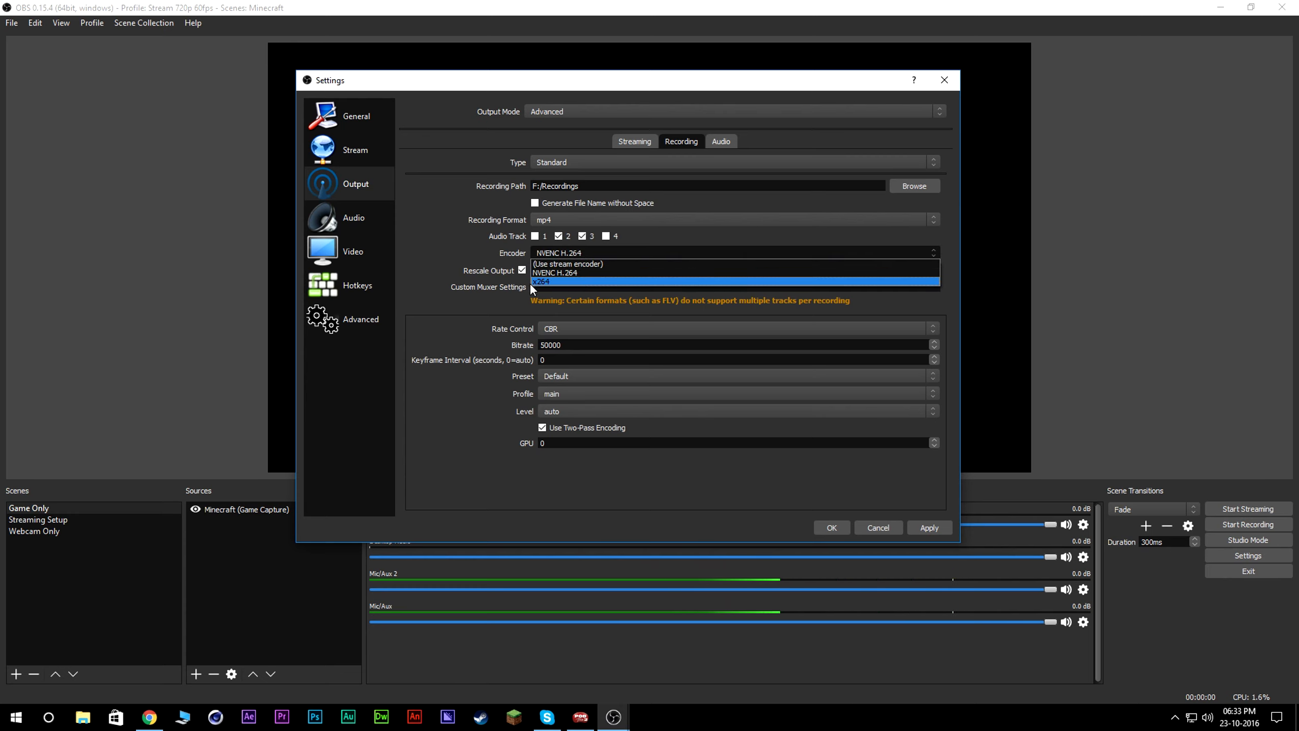
left_click(554, 252)
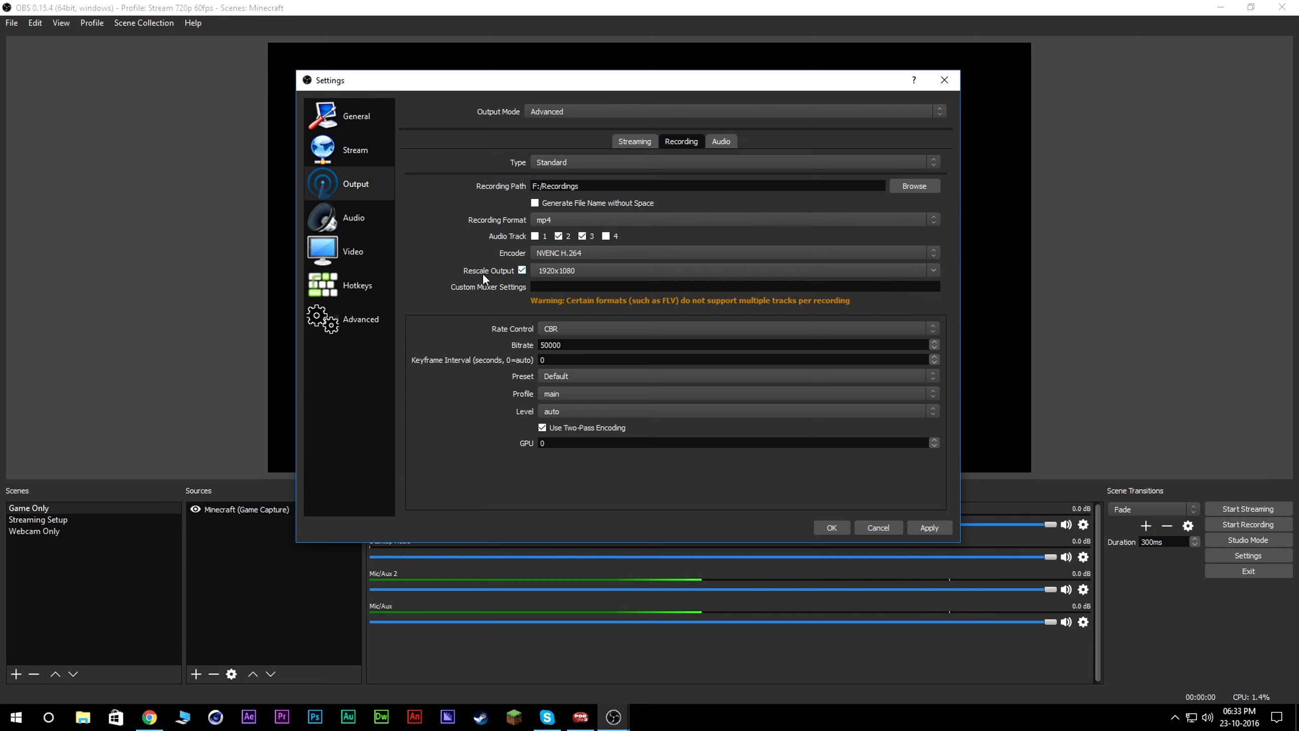
Keep output rescaling enabled for recordings and set its resolution to 1920x1080.
left_click(522, 272)
left_click(523, 272)
left_click_drag(578, 271, 535, 272)
left_click(579, 271)
left_click(937, 270)
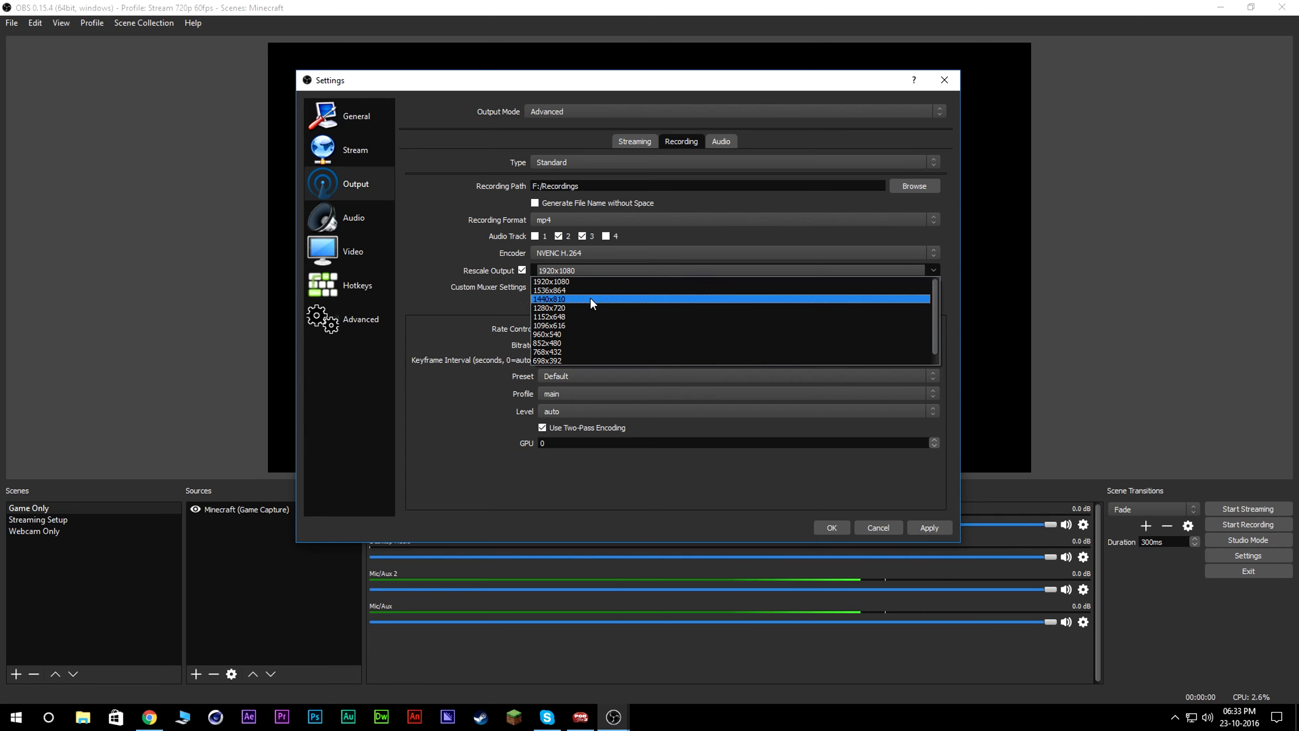
left_click(556, 282)
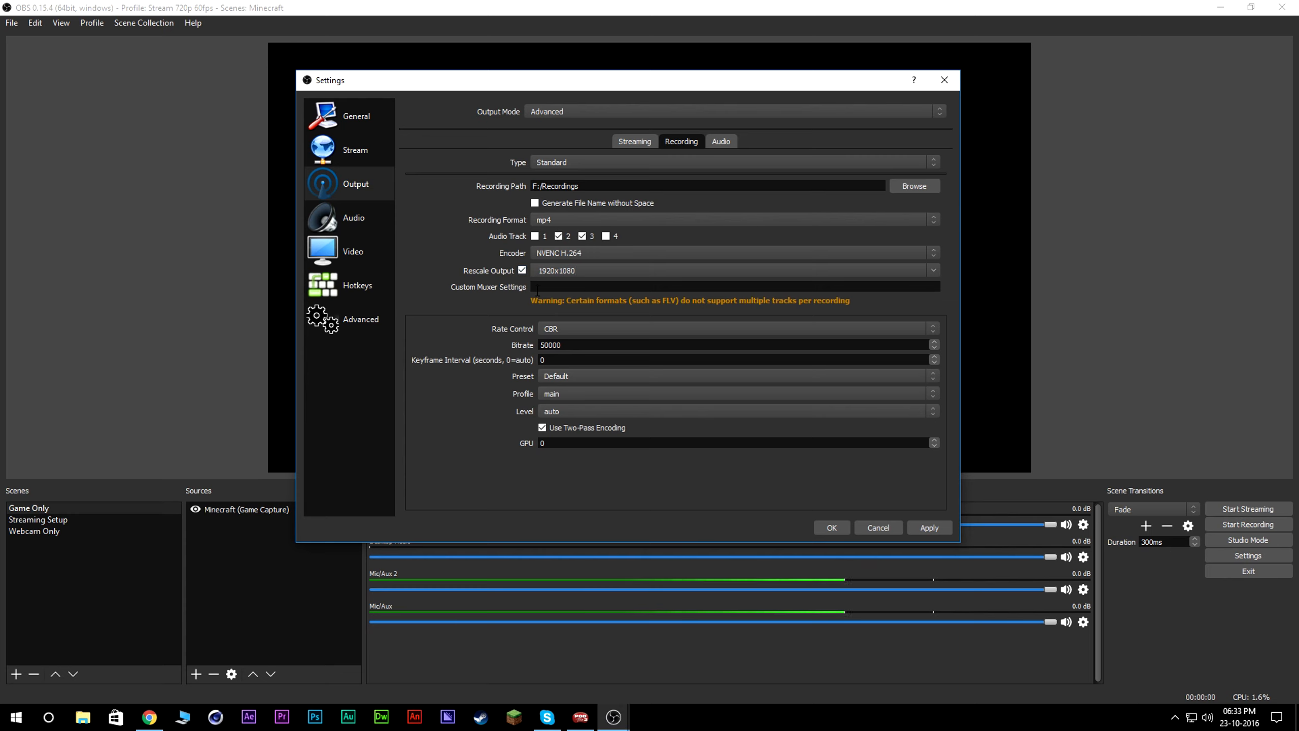
Use CBR rate control, a 50000 bitrate, a keyframe interval of 0 and the Default preset for the recording encoder.
left_click(569, 327)
left_click(564, 339)
left_click(557, 327)
left_click(560, 338)
left_click_drag(562, 345, 524, 346)
left_click(569, 346)
double_click(558, 359)
left_click(574, 373)
left_click(573, 373)
In the output's audio track settings, set the Track 1 audio bitrate to 320.
left_click(718, 142)
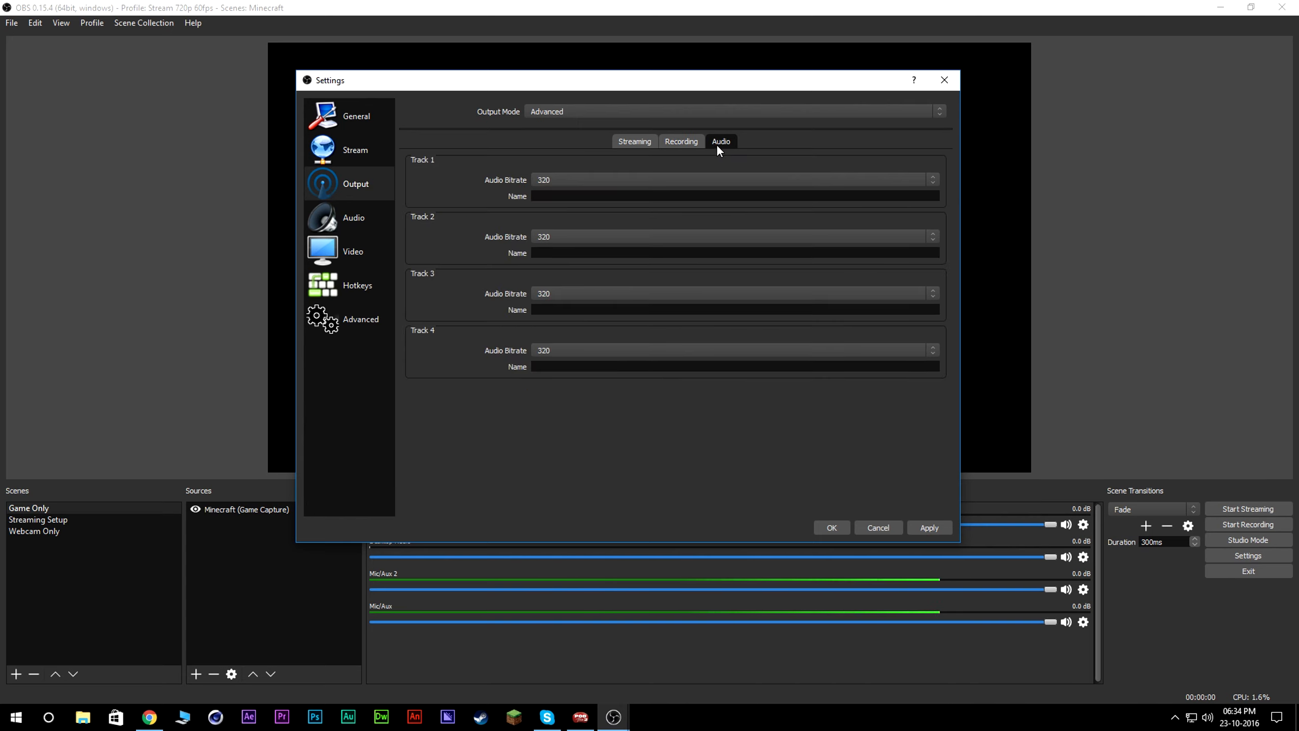
left_click(560, 180)
left_click(536, 272)
Compare the streaming output's audio track selection with the audio bitrate options for Track 1.
left_click(635, 141)
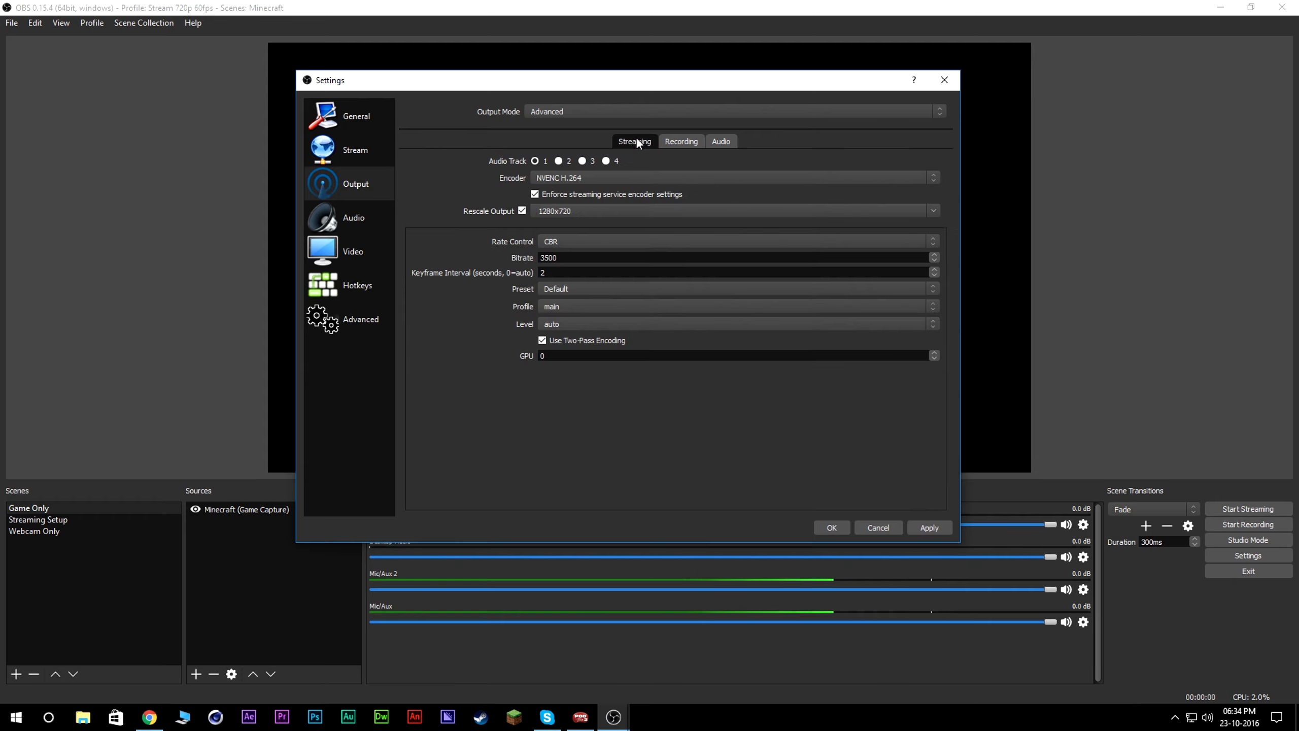
left_click(719, 142)
left_click(553, 177)
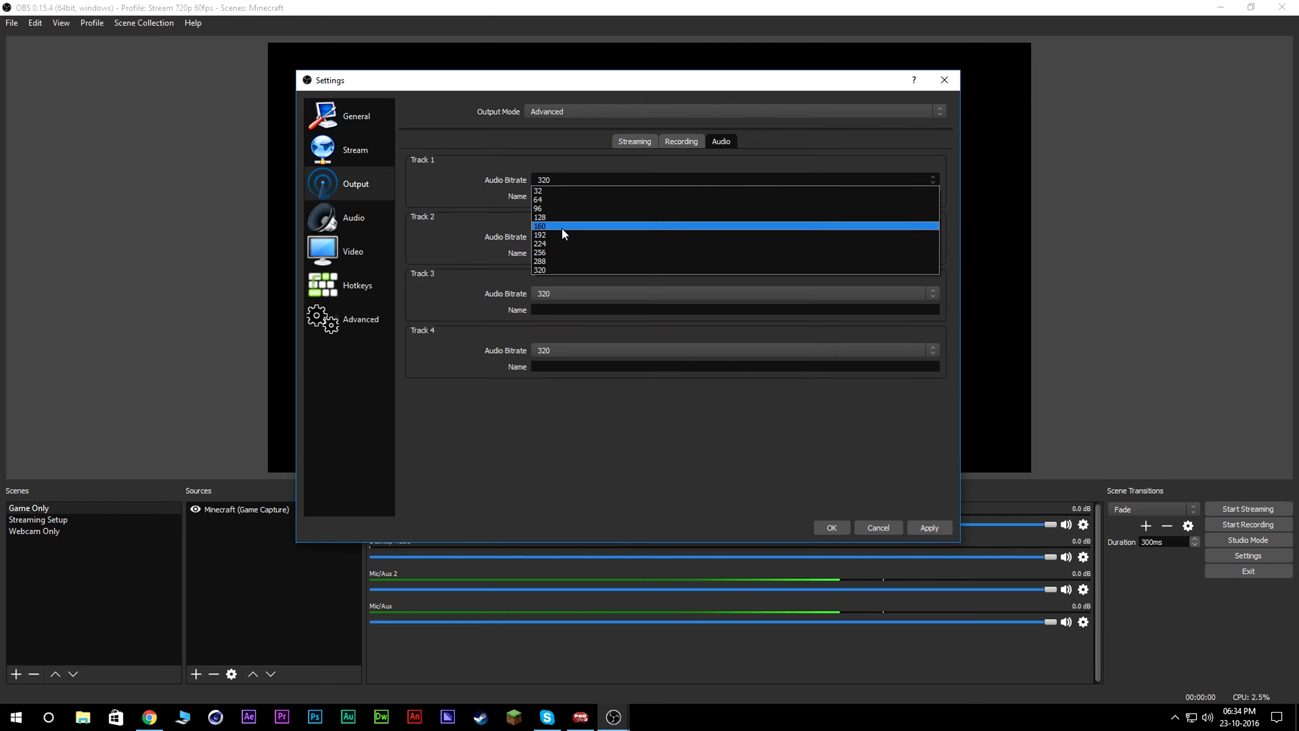
left_click(506, 351)
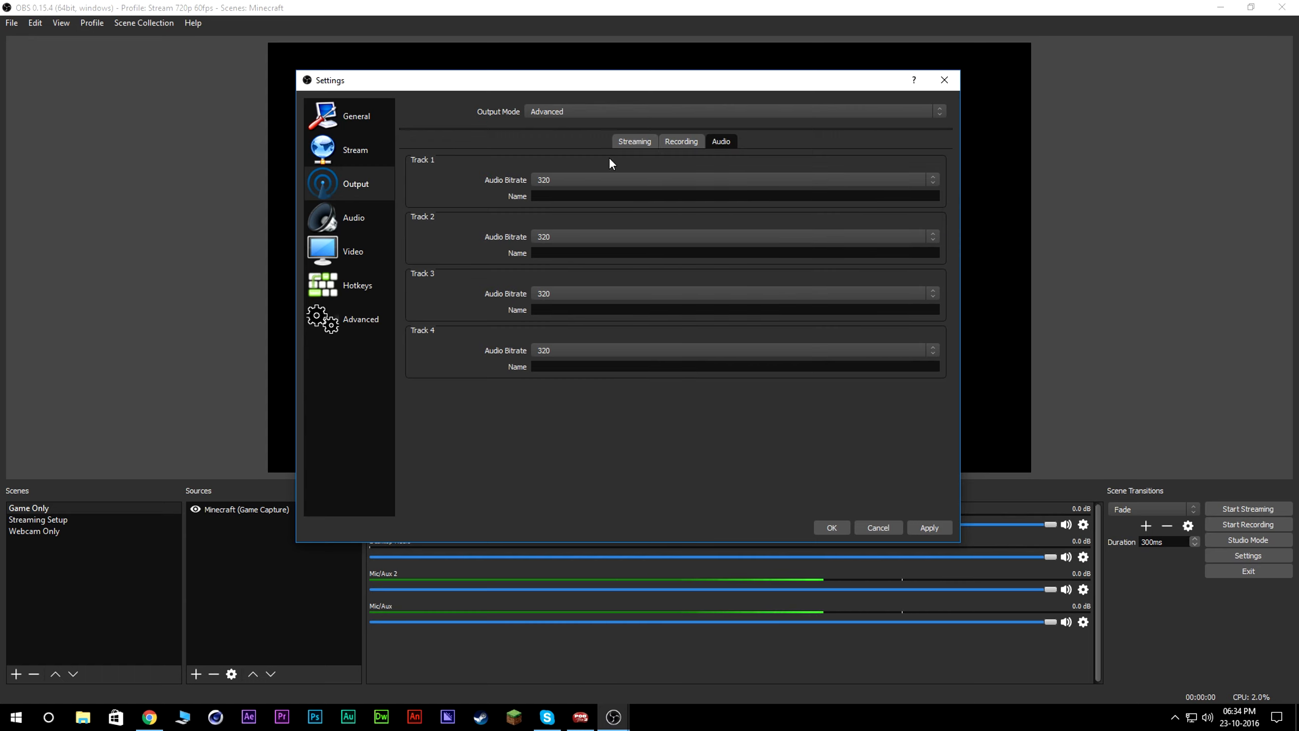
left_click(641, 141)
left_click(716, 142)
left_click(637, 140)
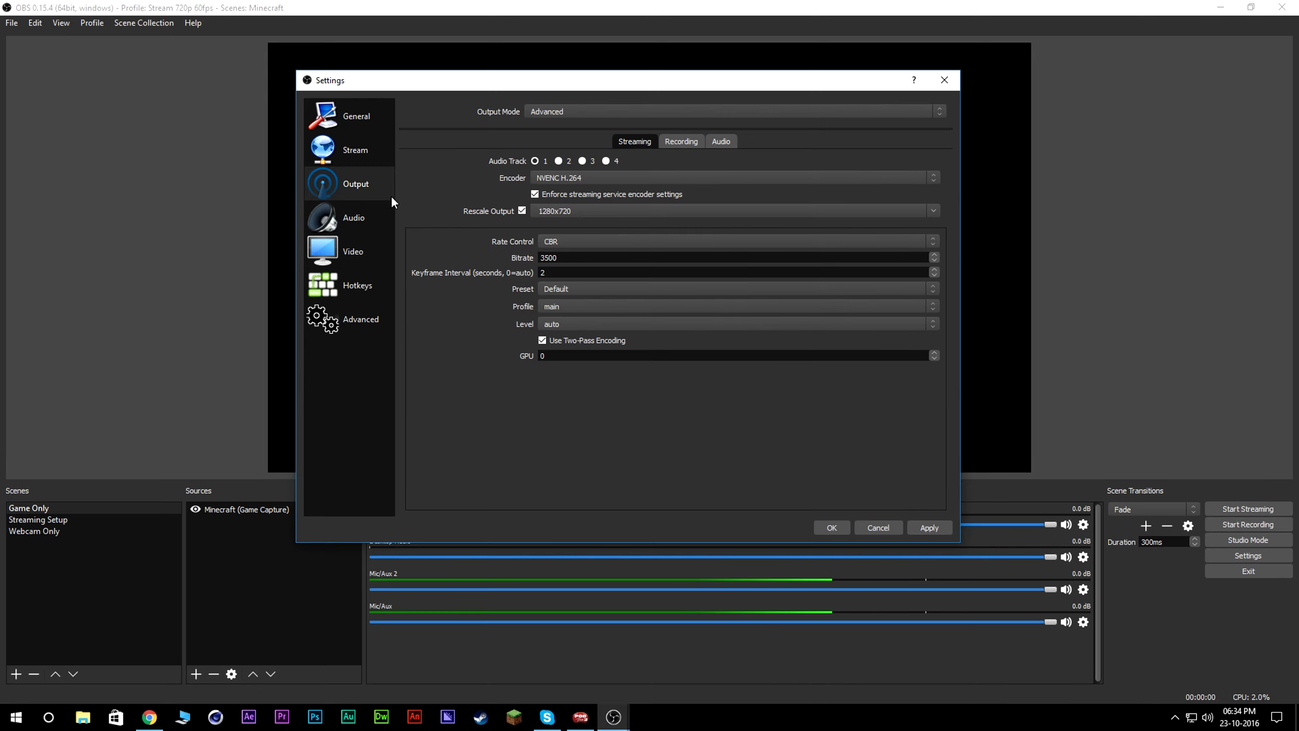
In the audio device settings, choose Speakers (Line 6 UX2) as the Desktop Audio Device.
left_click(373, 220)
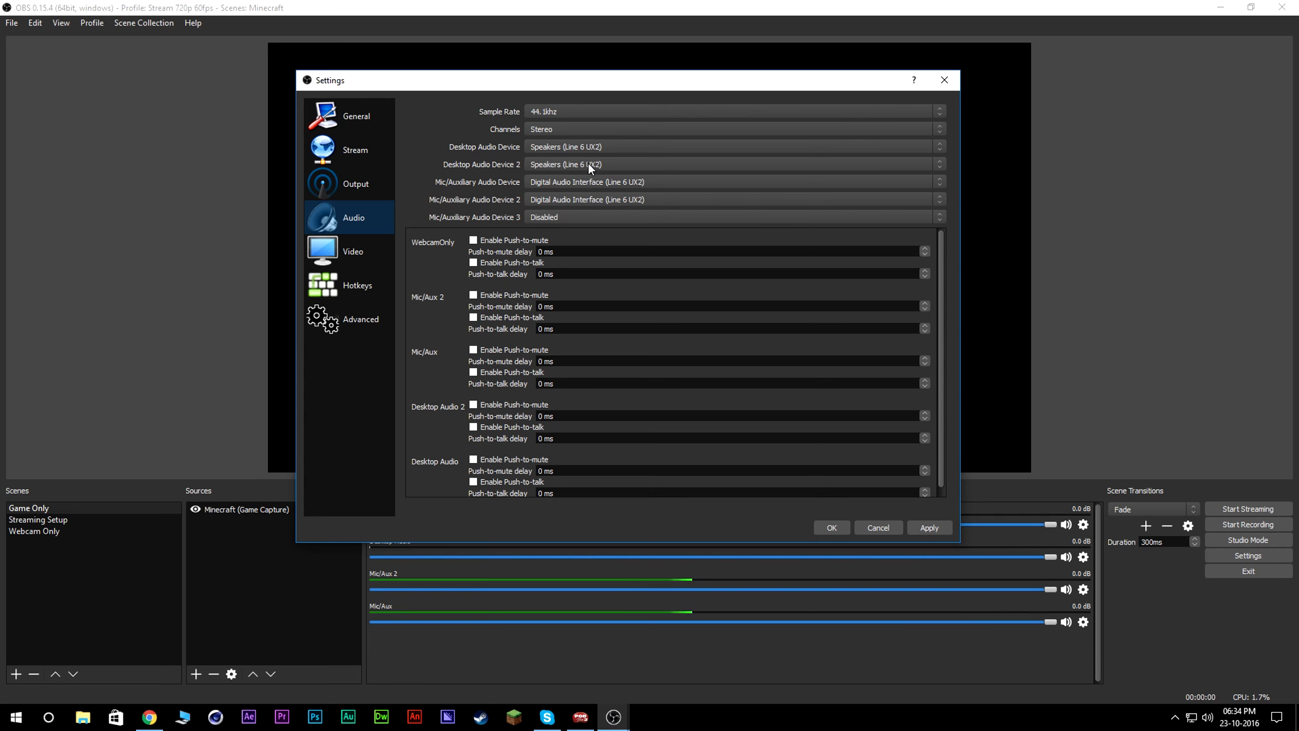
left_click(590, 145)
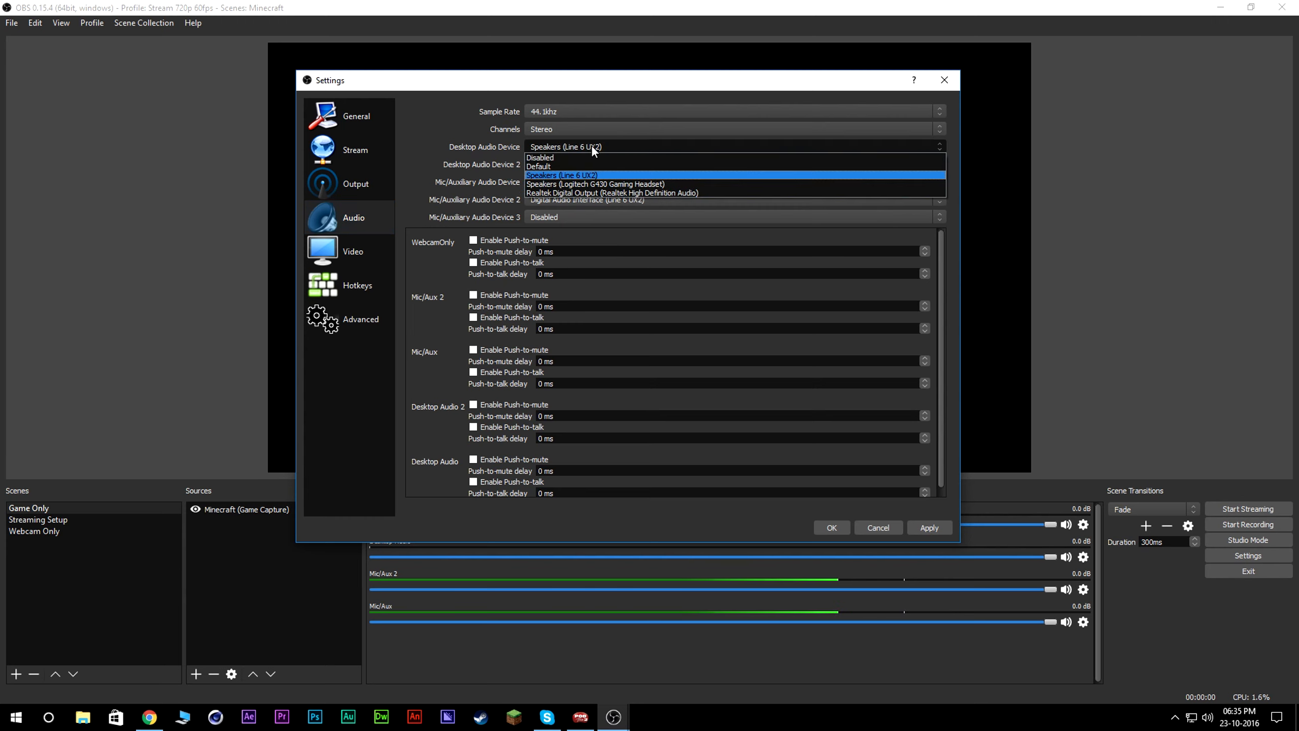
left_click(588, 176)
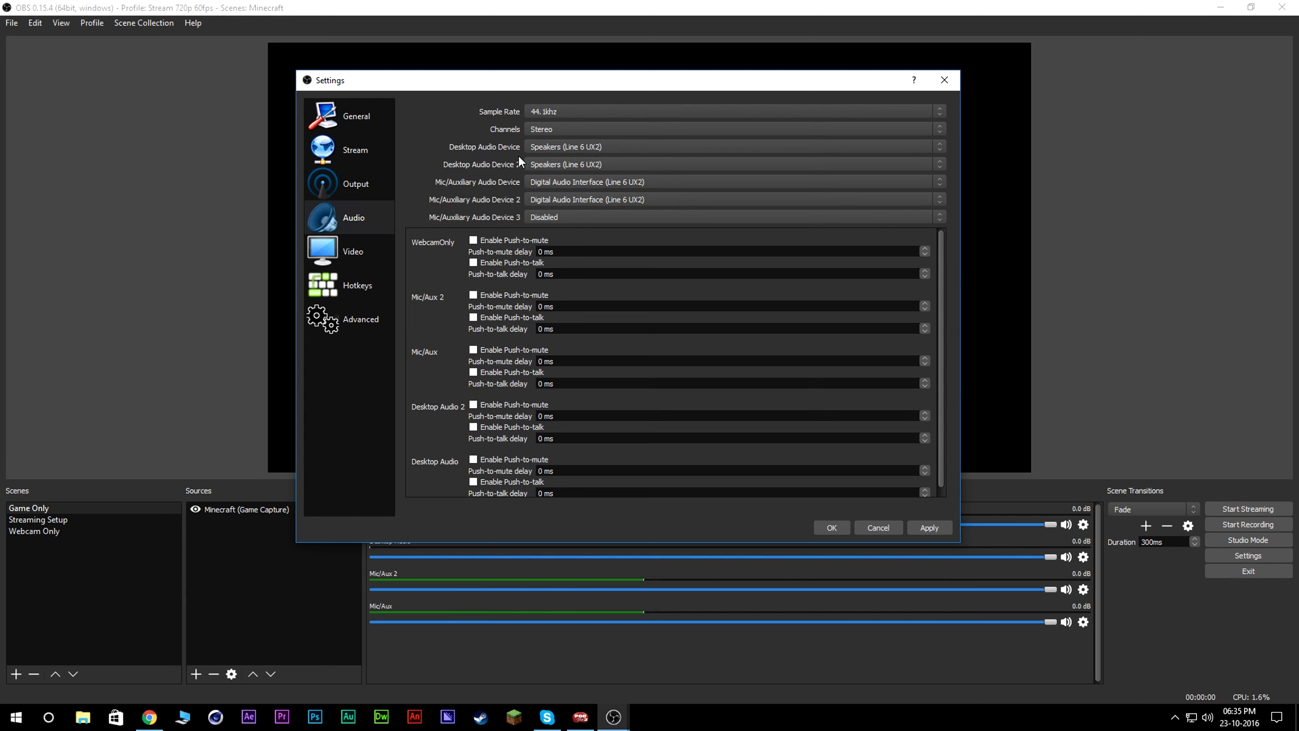
Disable Desktop Audio Device 2 and Mic/Auxiliary Audio Device 2.
left_click(562, 164)
left_click(566, 172)
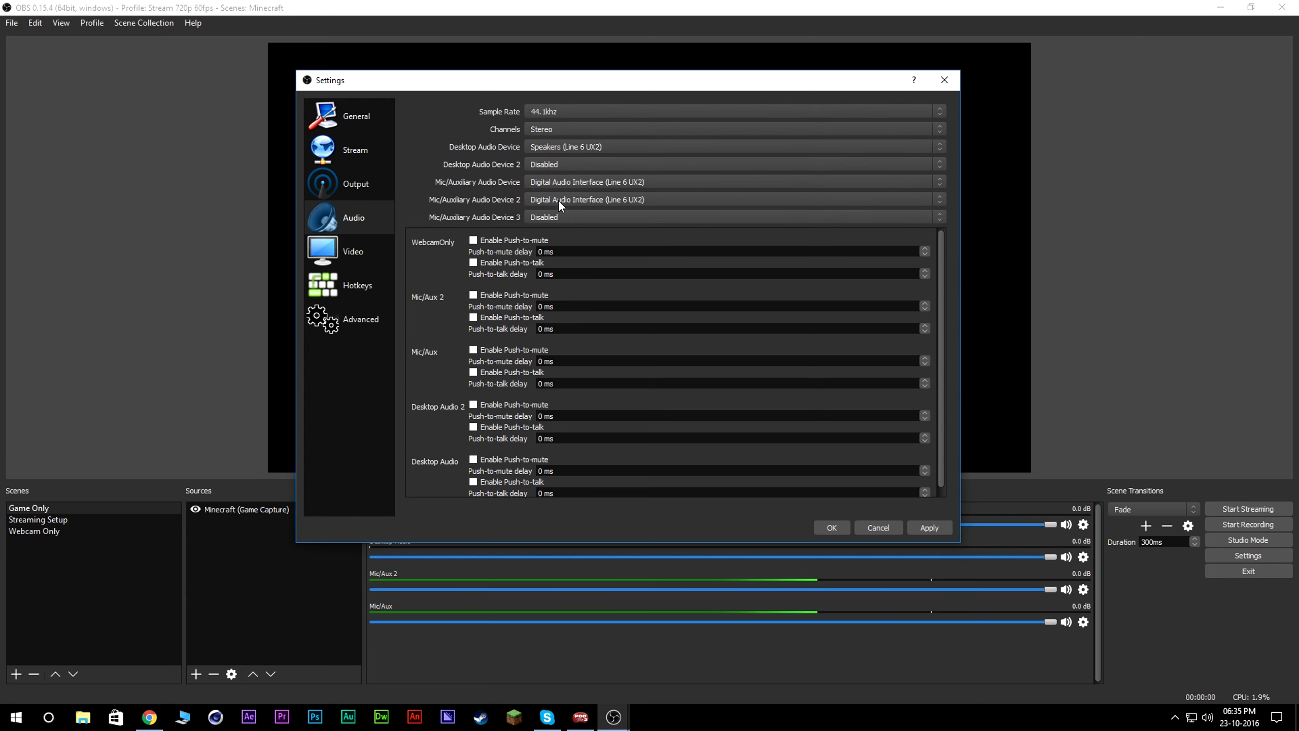
left_click(558, 198)
left_click(560, 210)
Set the Desktop Audio Device and the Mic/Auxiliary Audio Device to Default.
left_click(561, 146)
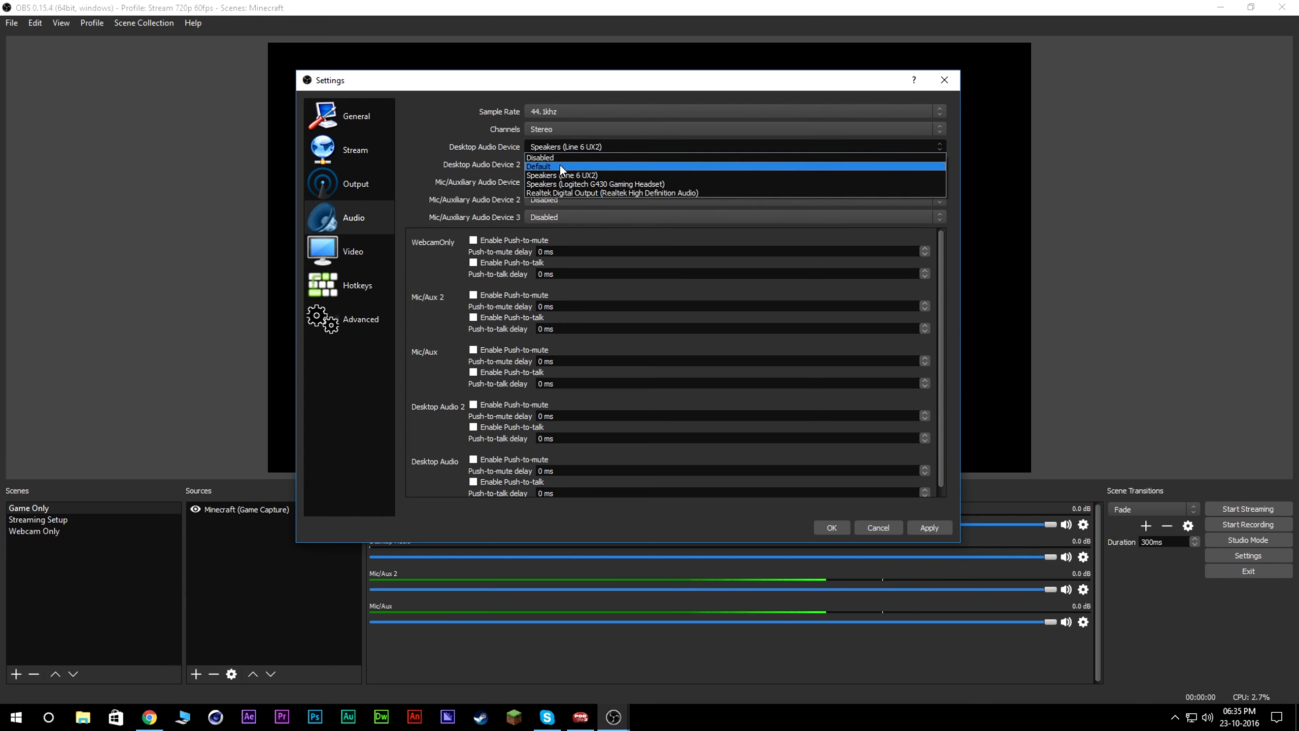
left_click(559, 164)
left_click(560, 181)
left_click(561, 201)
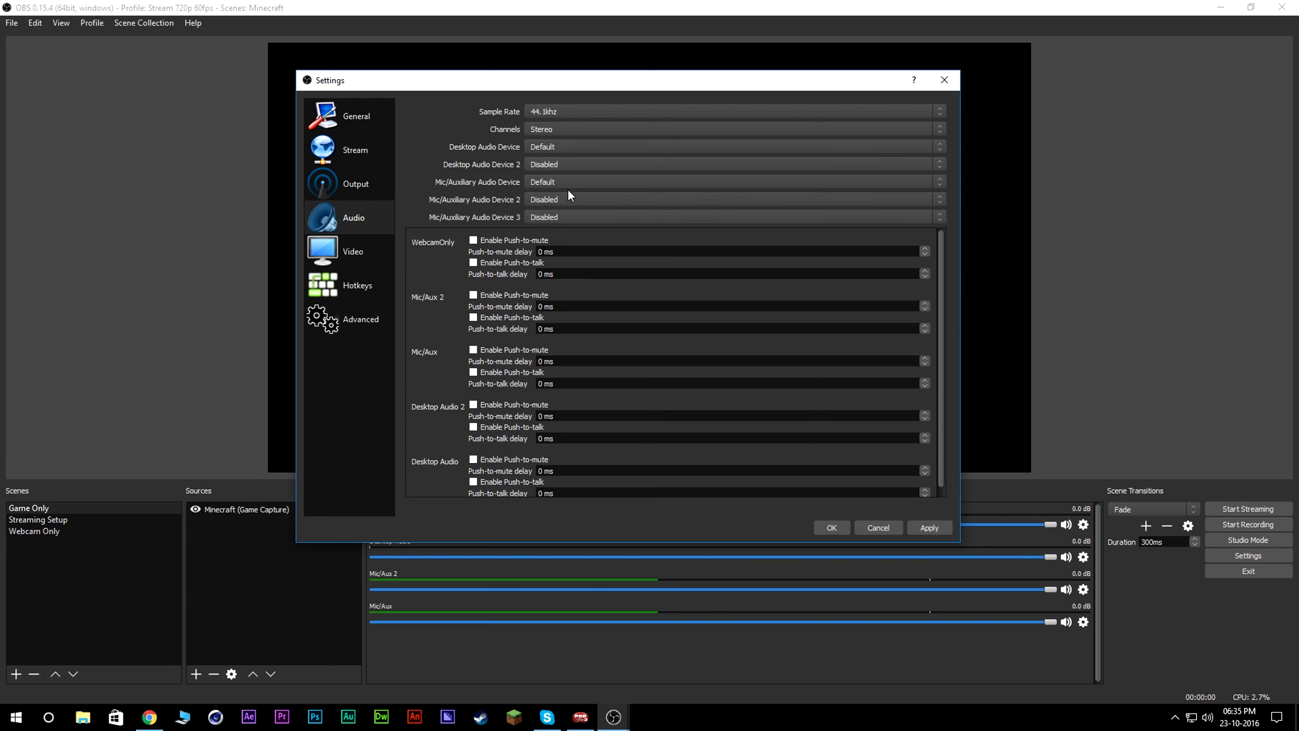
Set the Desktop Audio Device to Speakers (Line 6 UX2) and the Mic/Auxiliary Audio Device to Digital Audio Interface (Line 6 UX2).
left_click(553, 147)
left_click(563, 175)
left_click(563, 182)
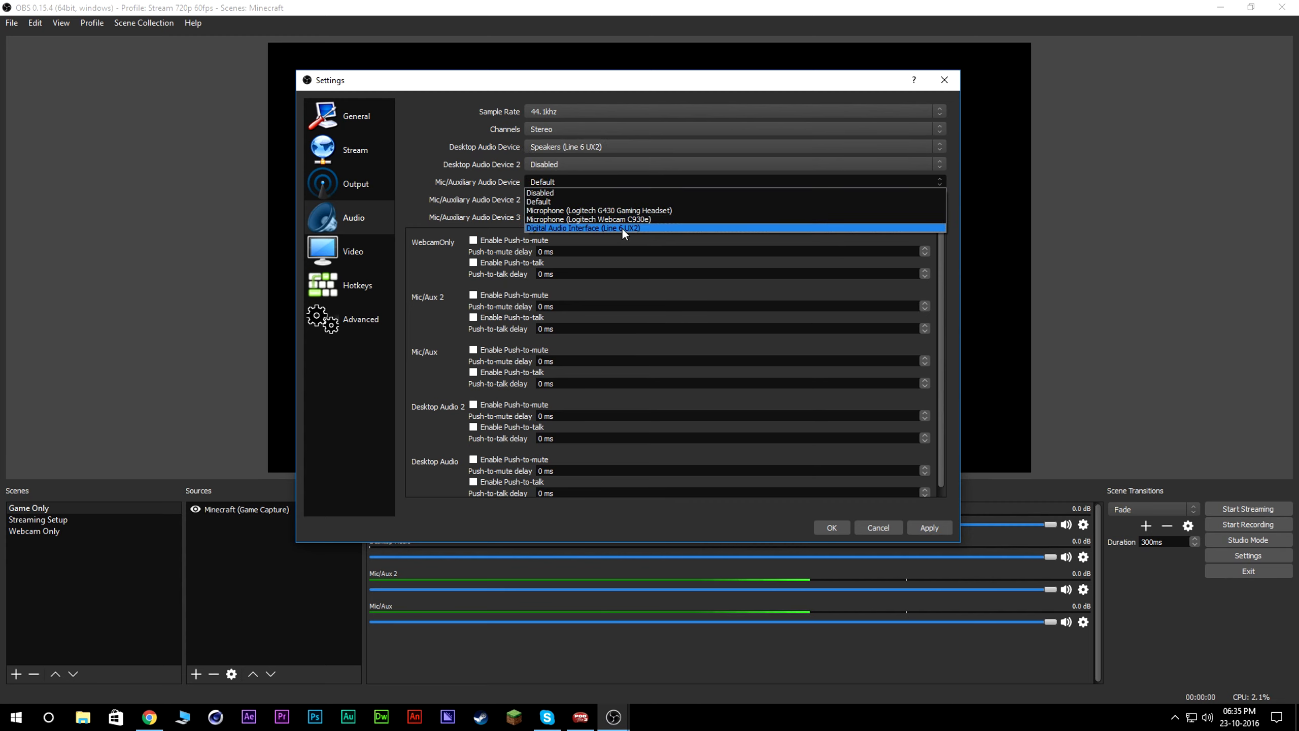
left_click(666, 228)
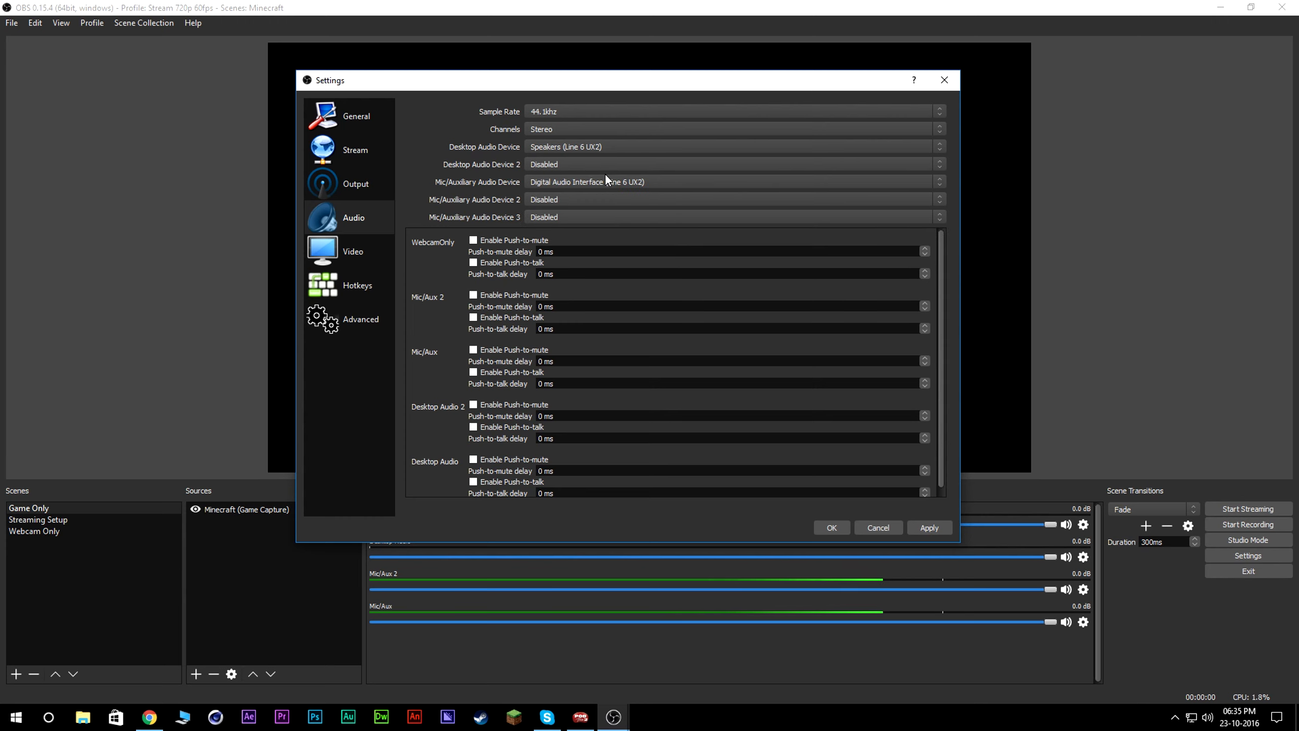
Set Desktop Audio Device 2 to Speakers (Line 6 UX2) and Mic/Auxiliary Audio Device 2 to Digital Audio Interface (Line 6 UX2).
left_click(562, 164)
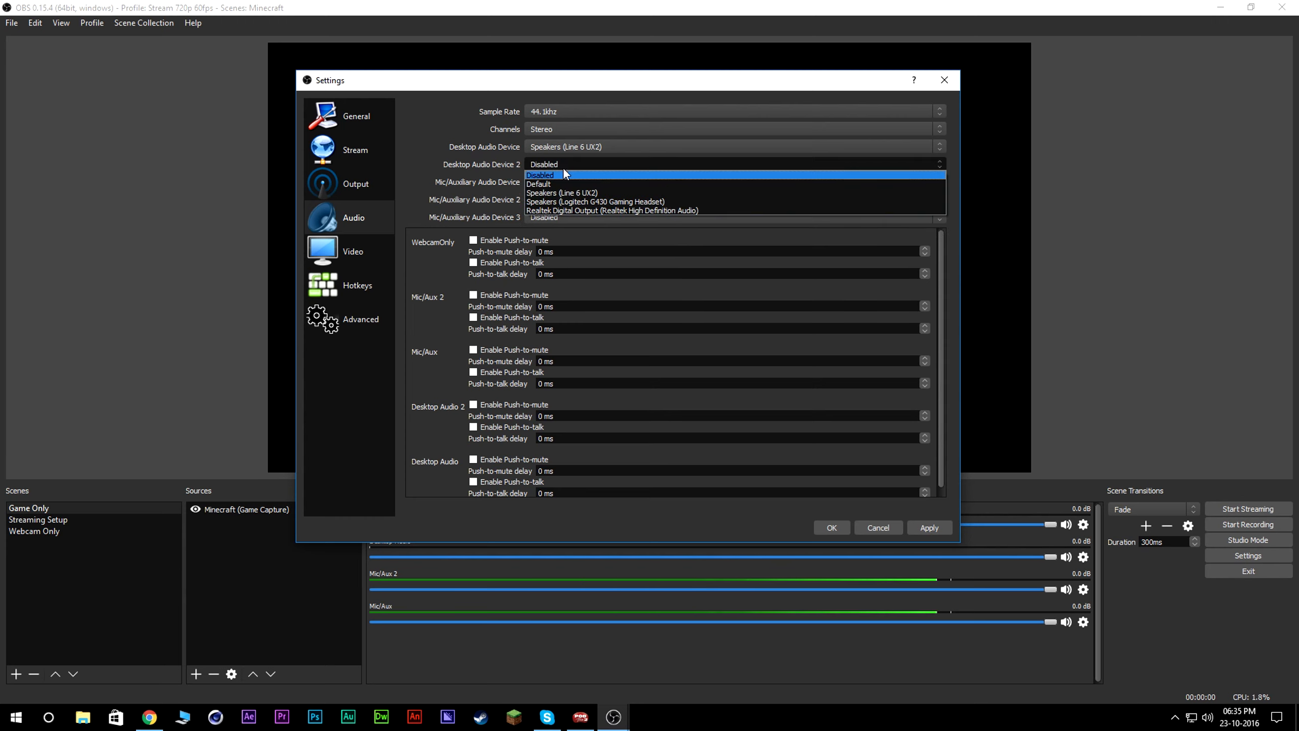
left_click(624, 192)
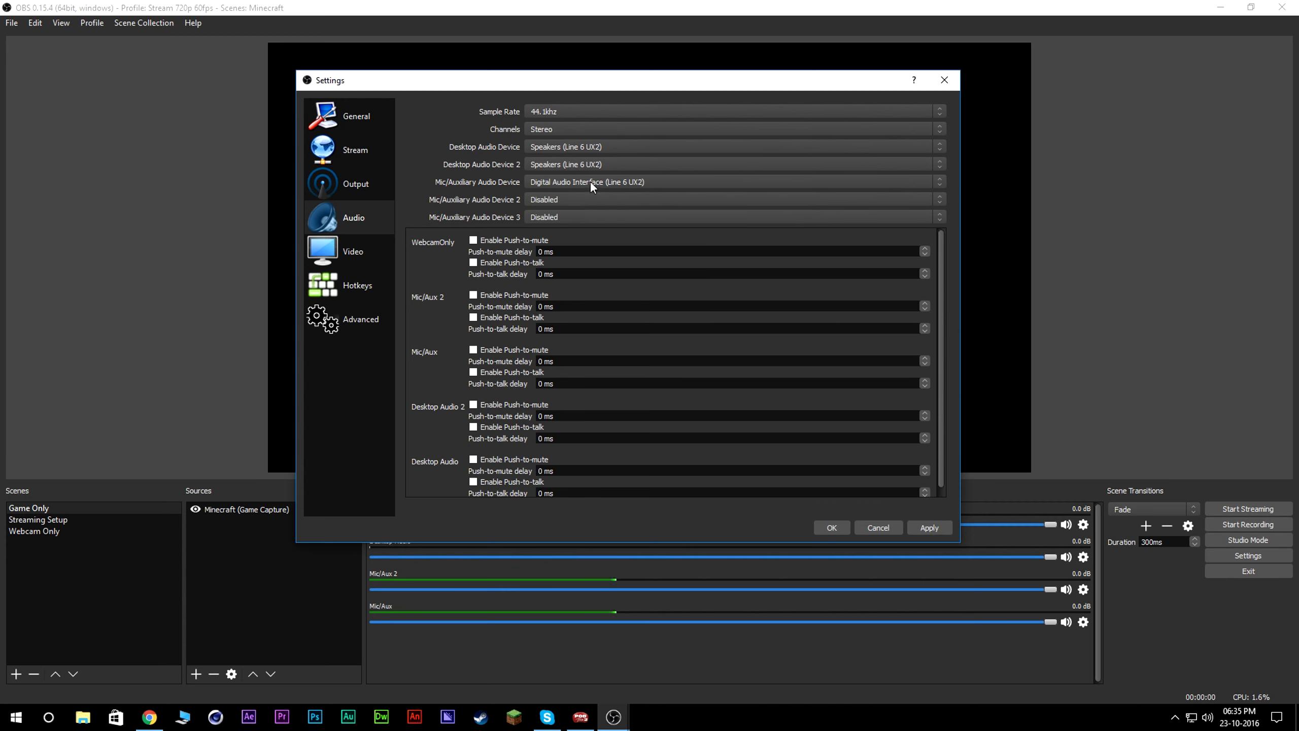
left_click(588, 199)
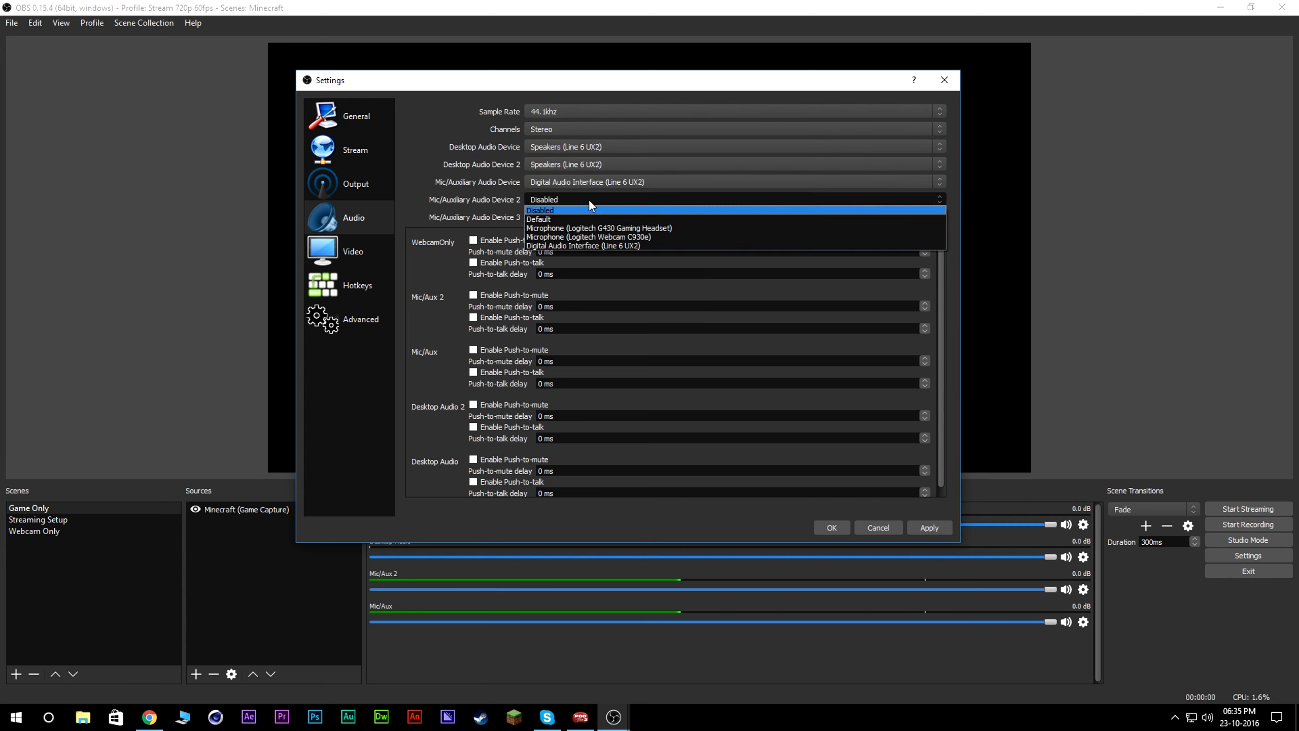
left_click(681, 244)
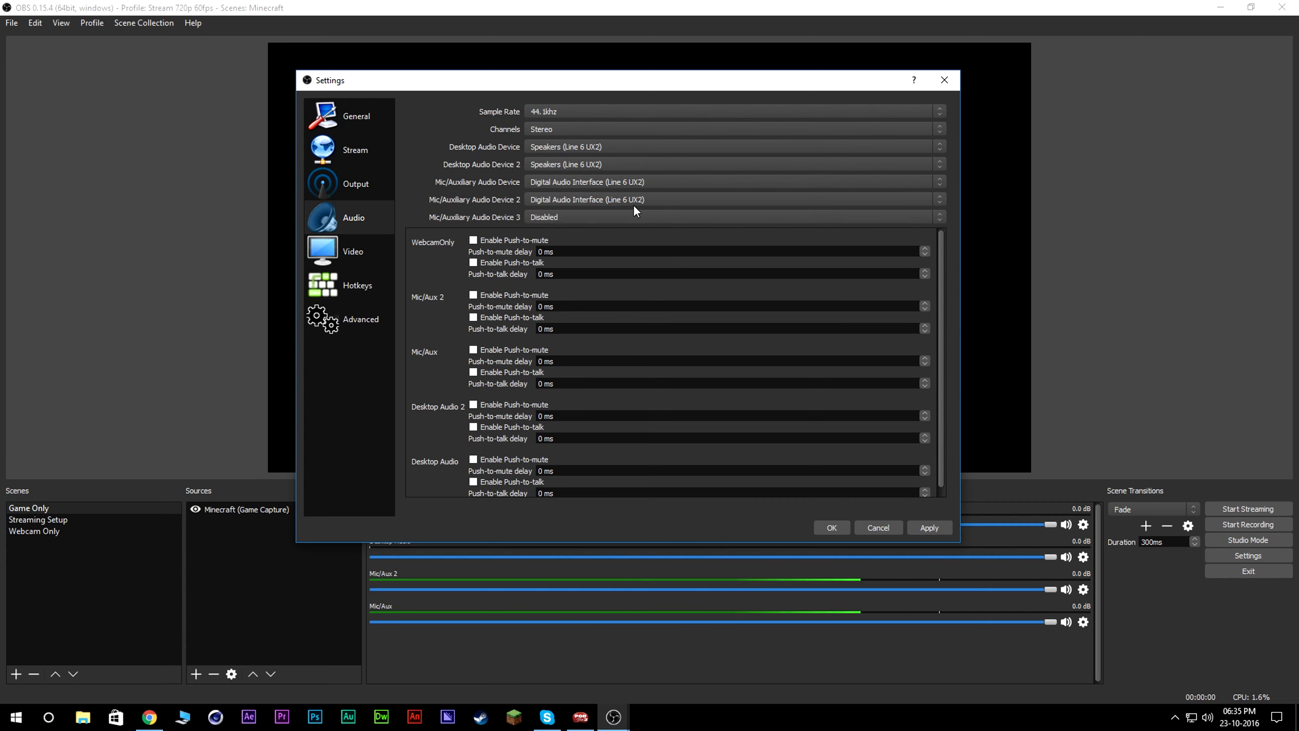
Keep the sample rate at 44.1khz and check the default format of the Line 6 UX2 recording device in Windows.
left_click(548, 113)
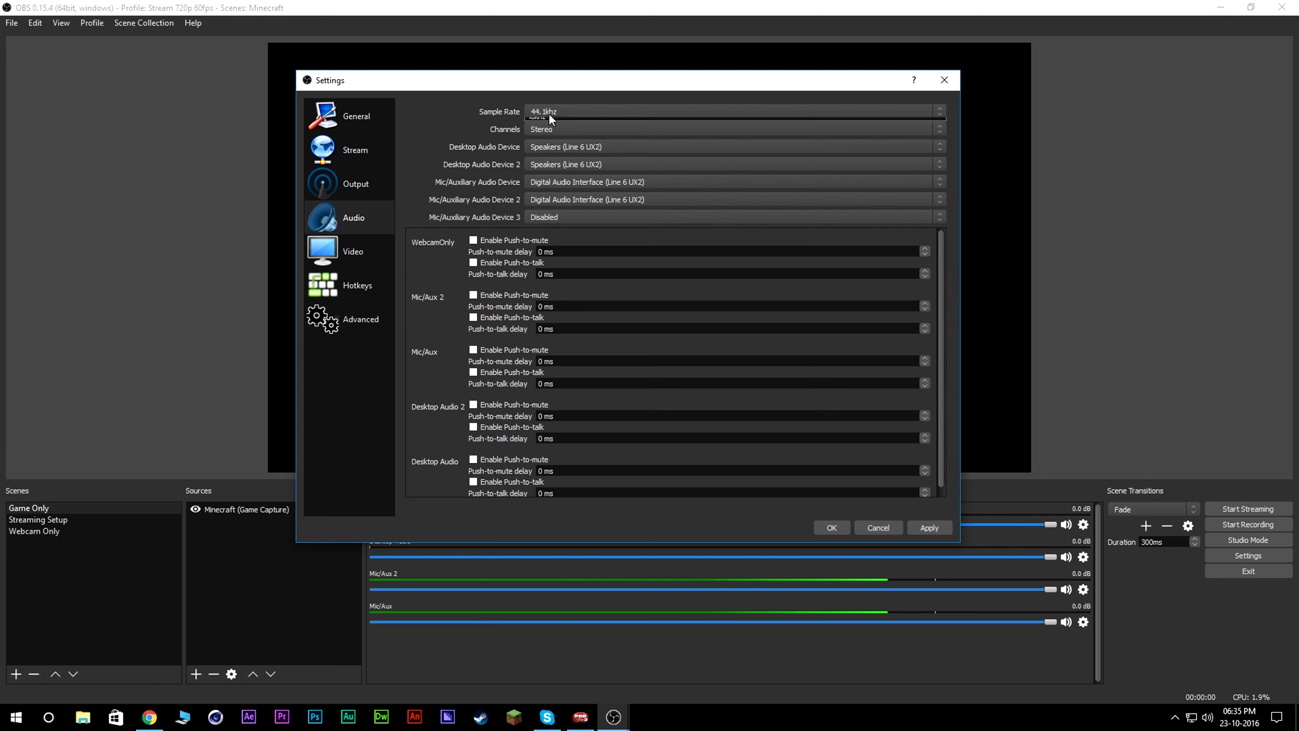
left_click(558, 112)
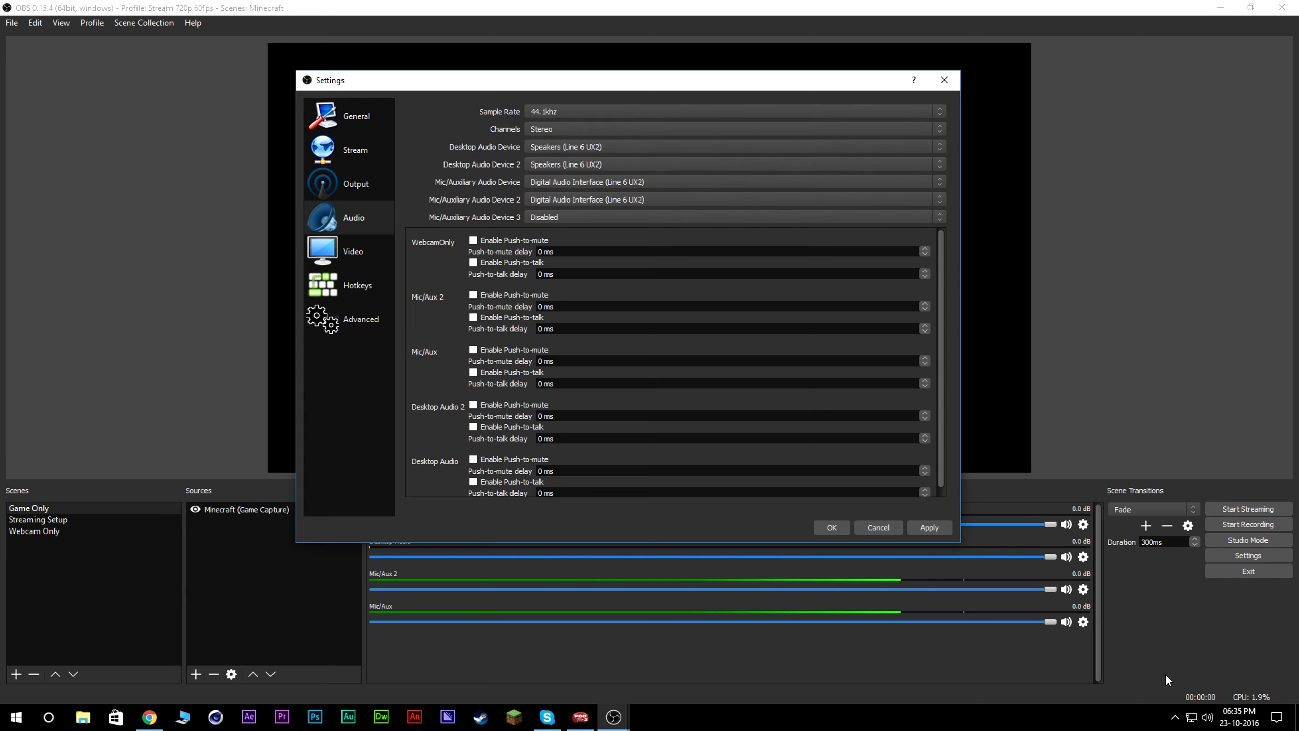
right_click(1208, 717)
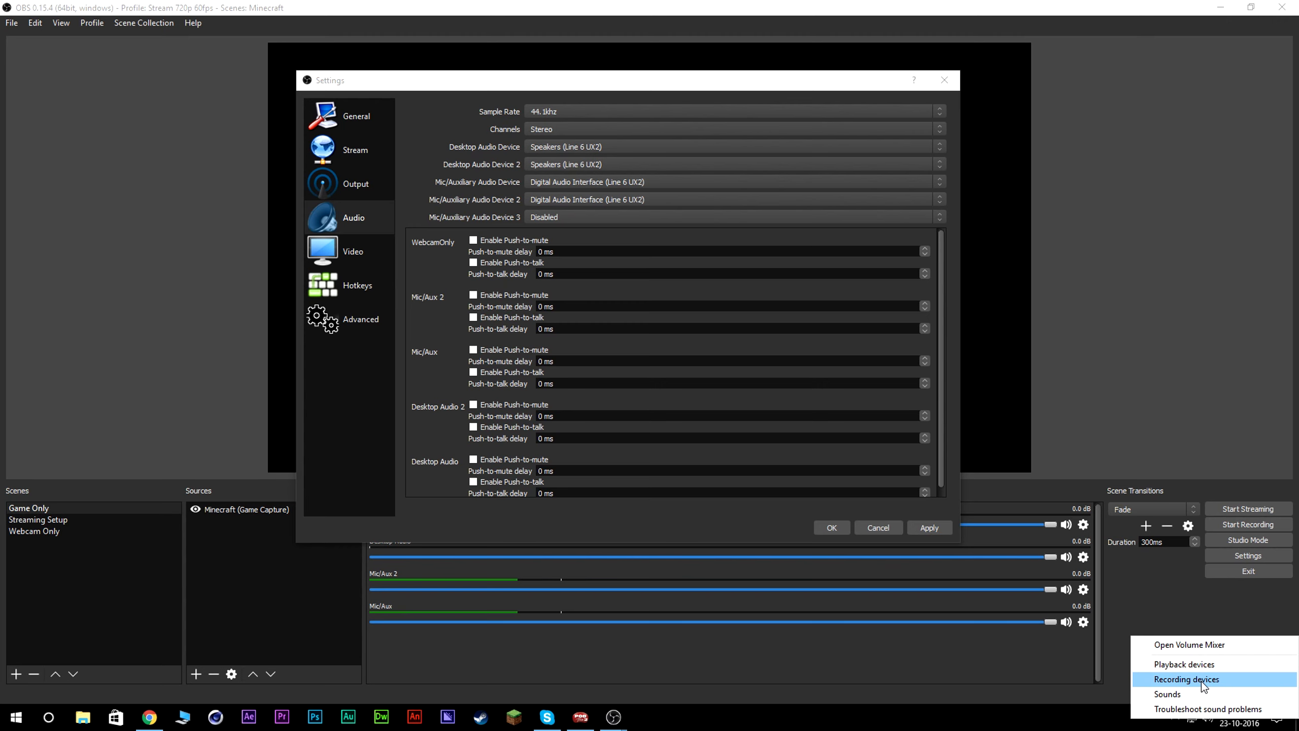
left_click(1186, 678)
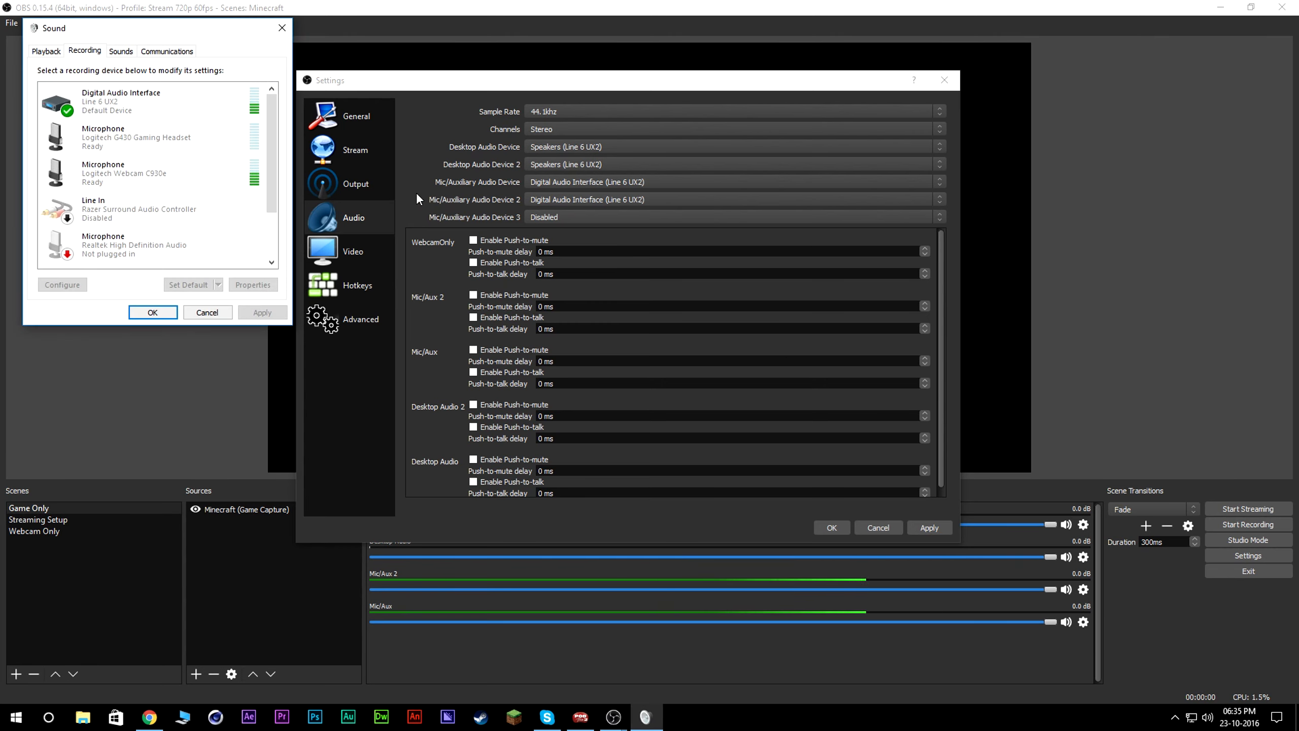
left_click_drag(198, 30, 530, 140)
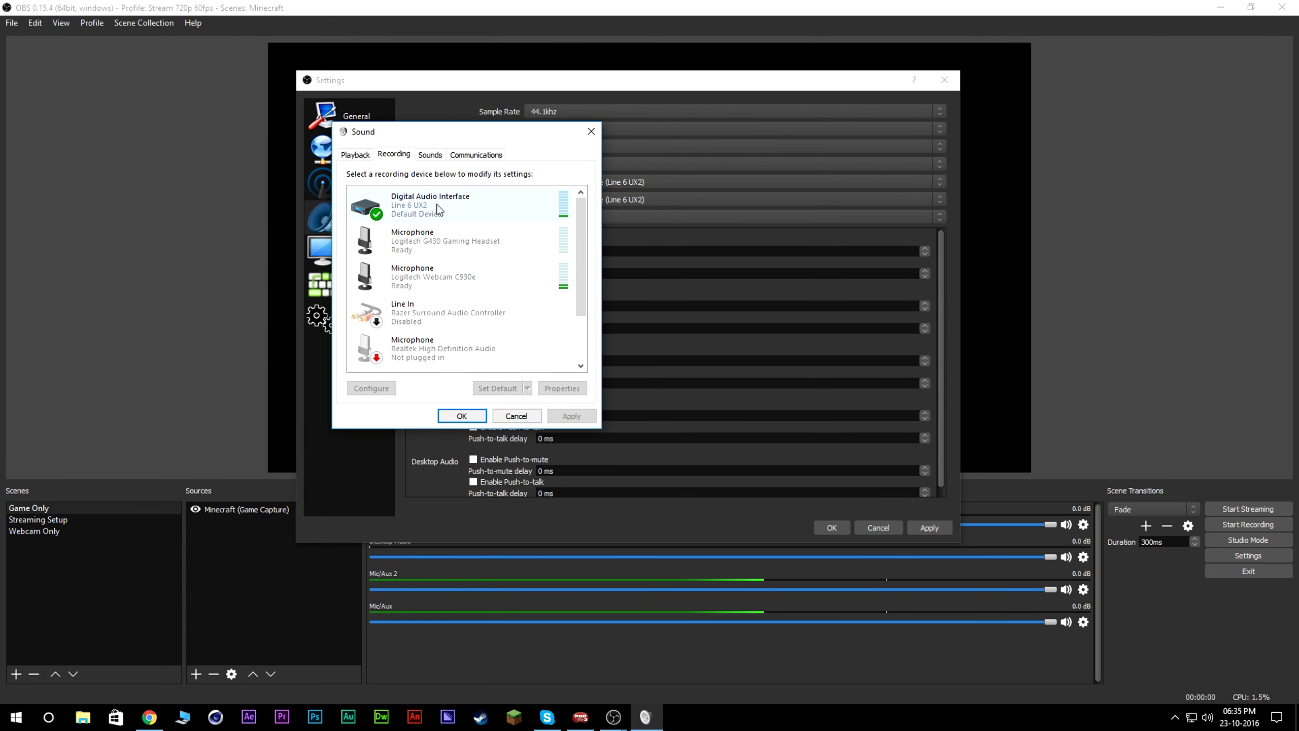
right_click(444, 204)
left_click(501, 269)
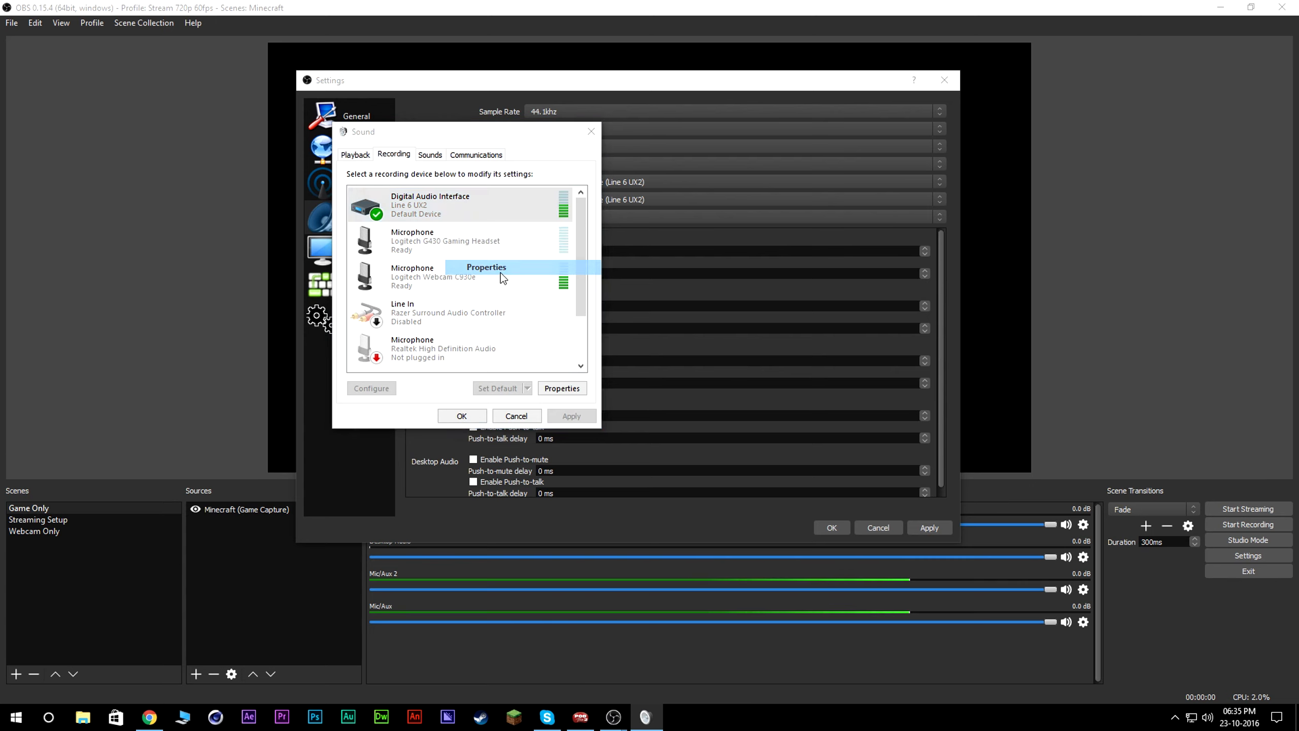
left_click(502, 206)
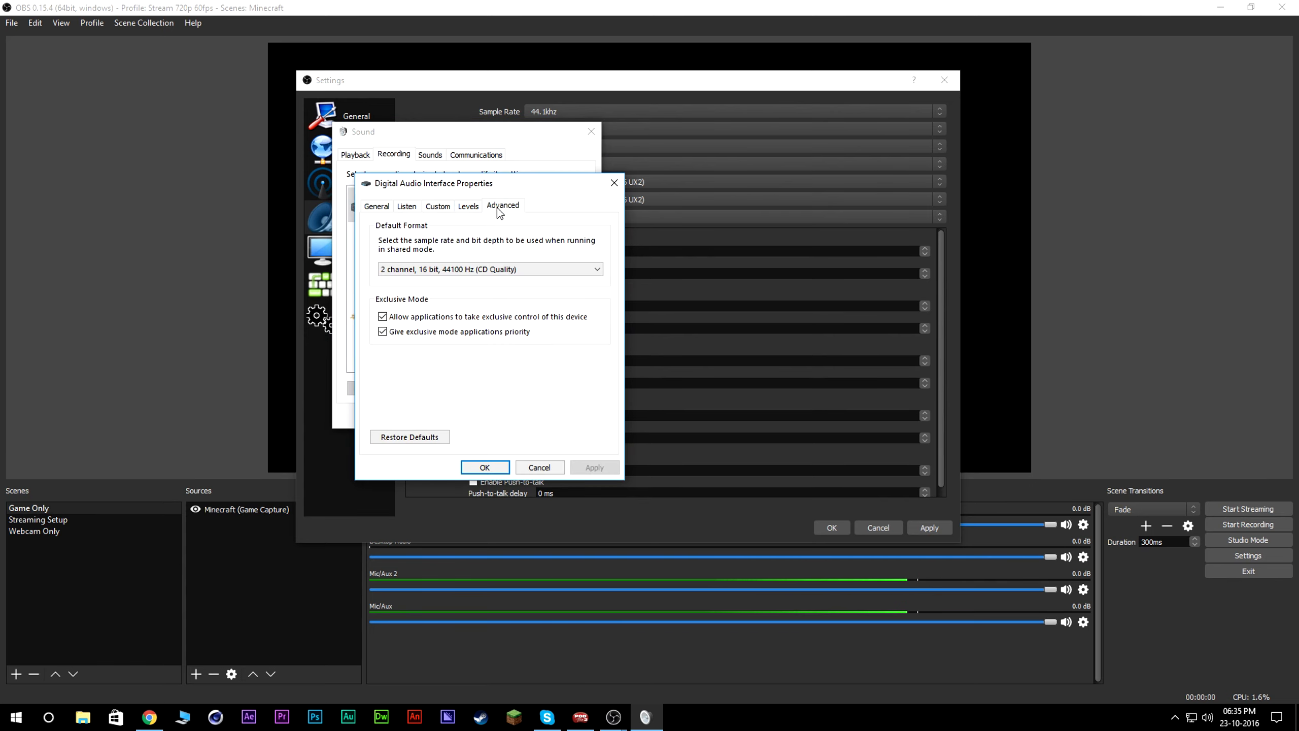
left_click(425, 269)
left_click(462, 281)
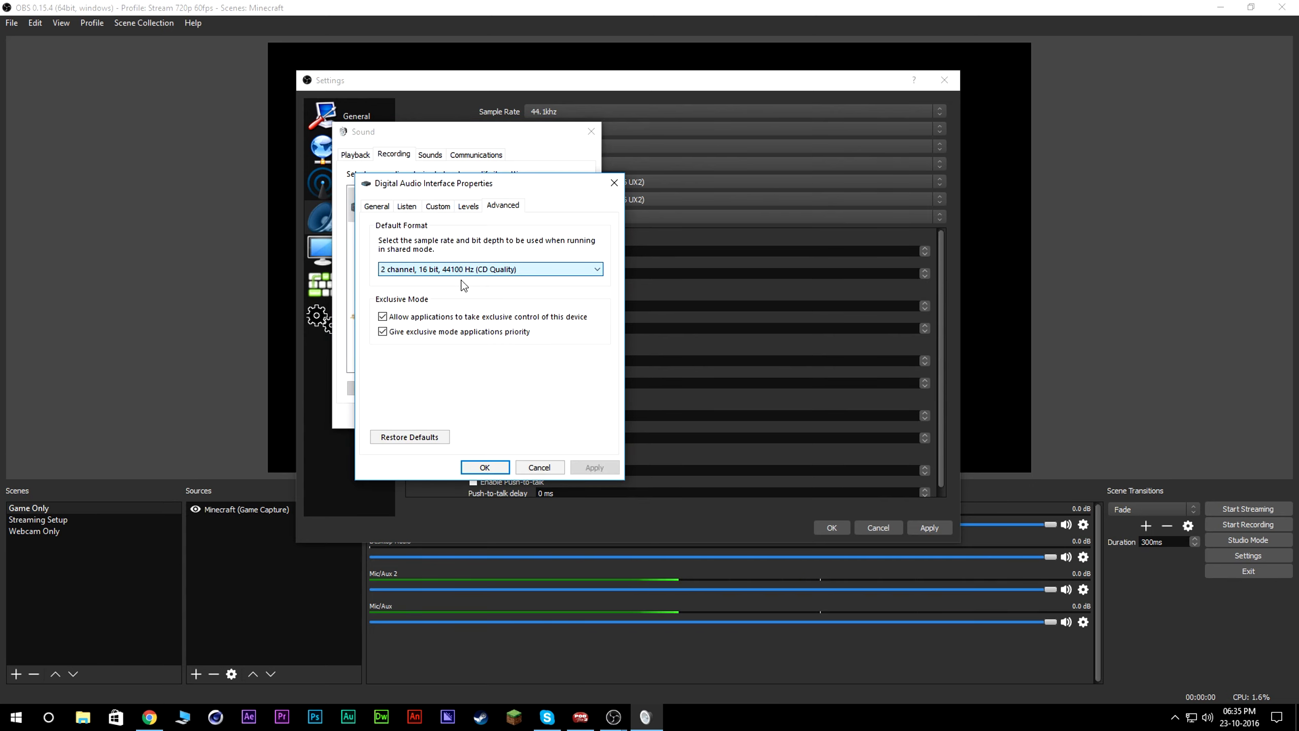
left_click(614, 183)
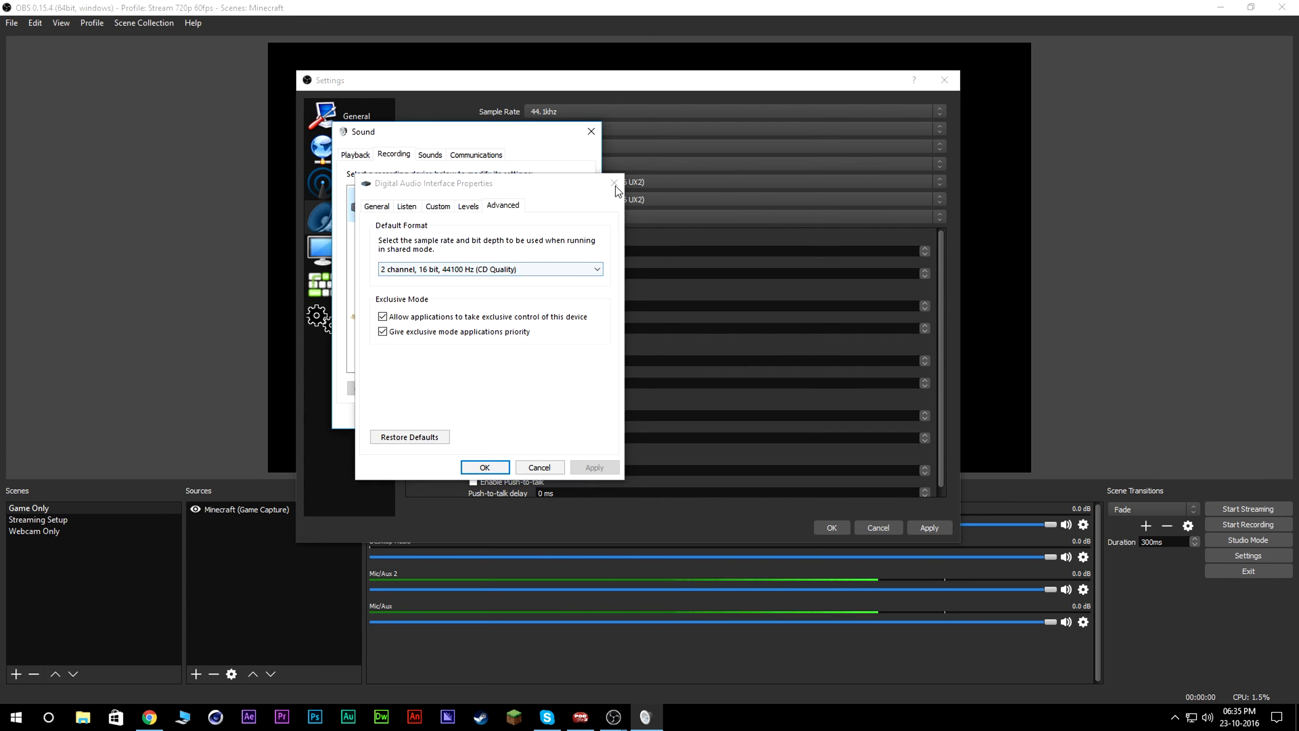
Check the default format of the Line 6 UX2 playback speakers, then close the Windows sound settings.
left_click(362, 158)
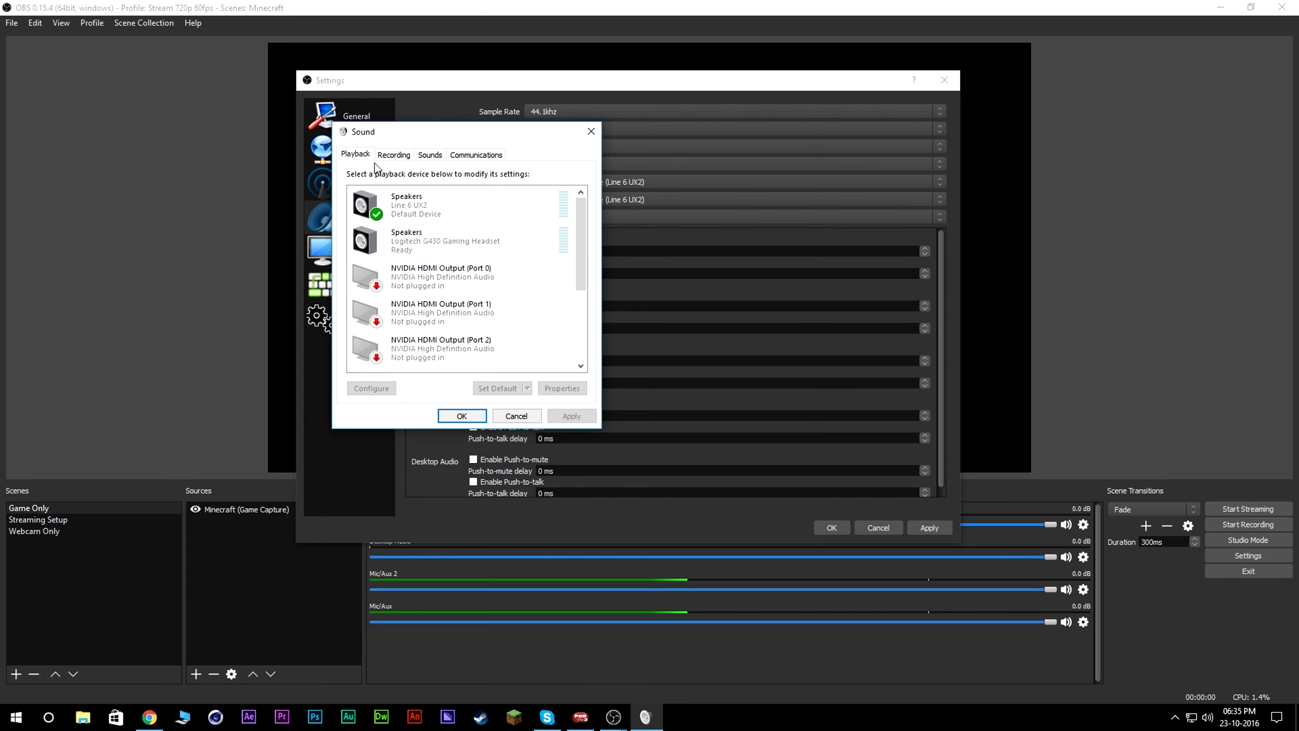
right_click(457, 207)
left_click(511, 320)
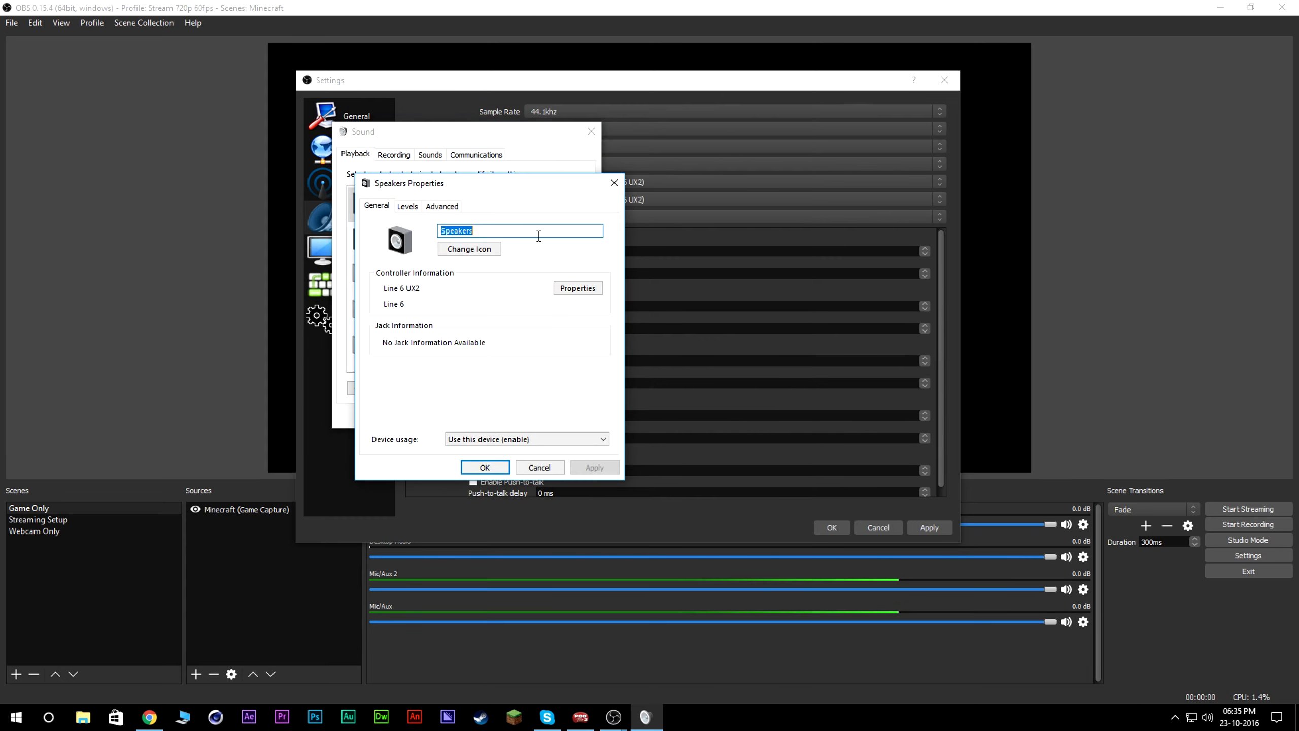
left_click(442, 205)
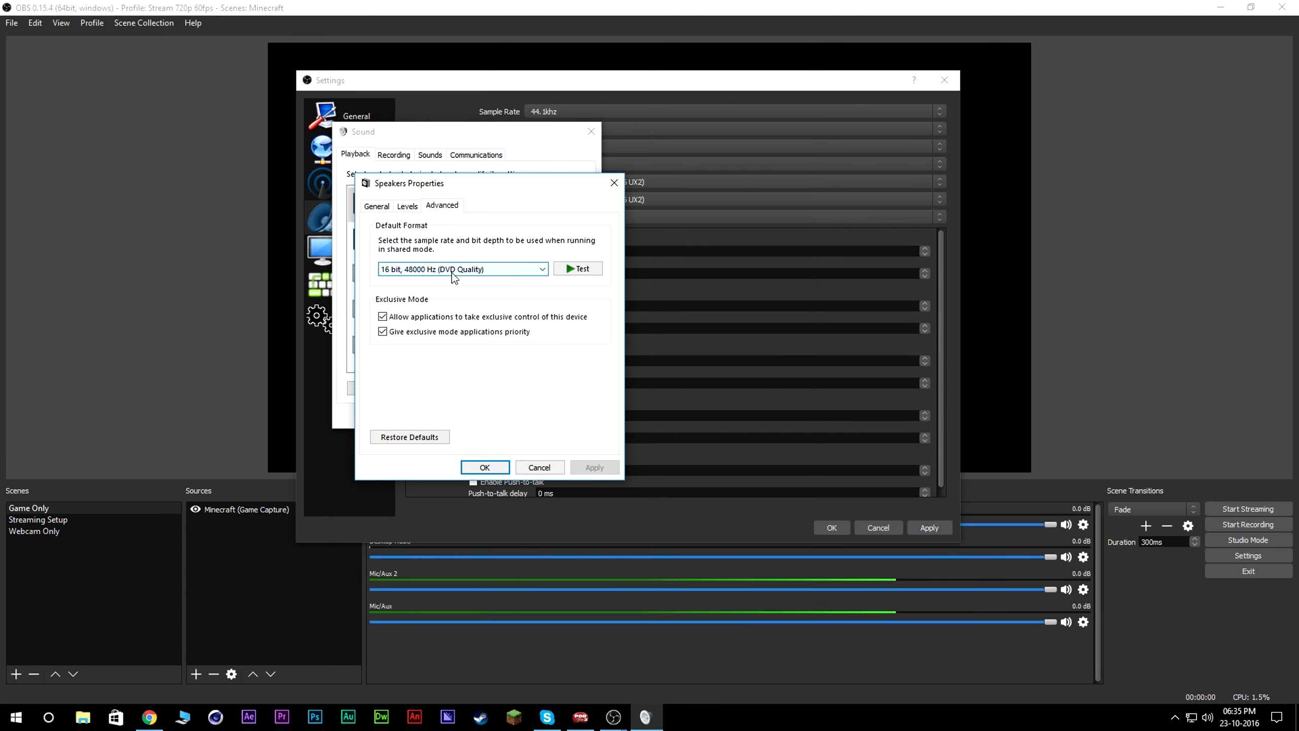
left_click(614, 182)
left_click(591, 132)
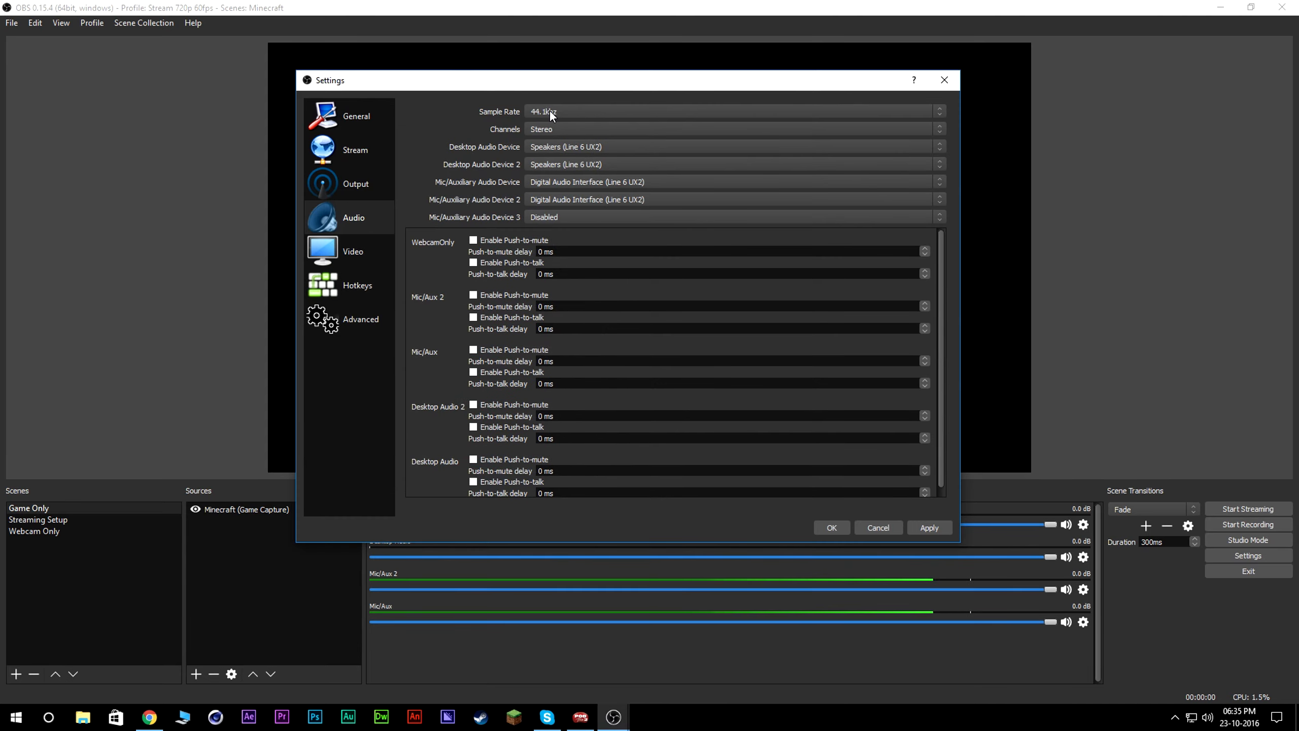
Review the base and output resolutions in the video settings and choose the Lanczos (Sharpened scaling, 32 samples) downscale filter.
left_click(353, 252)
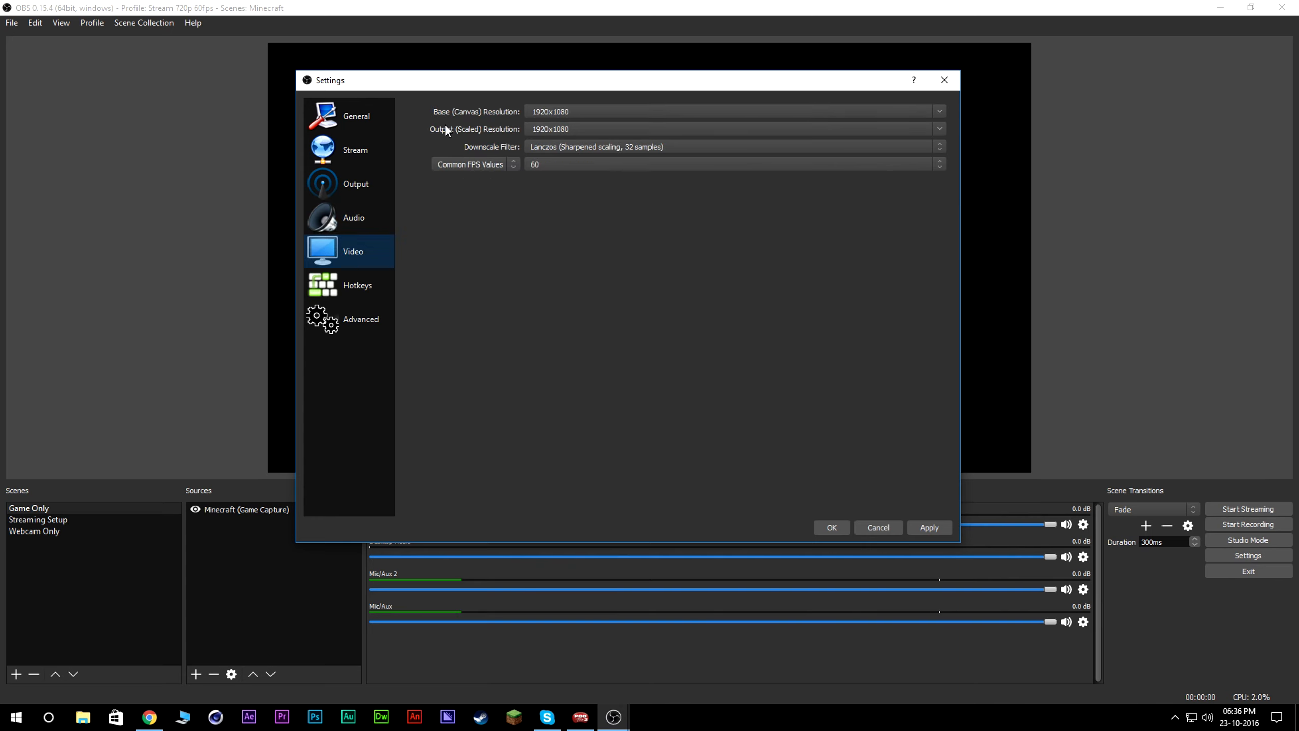
left_click_drag(576, 114, 490, 115)
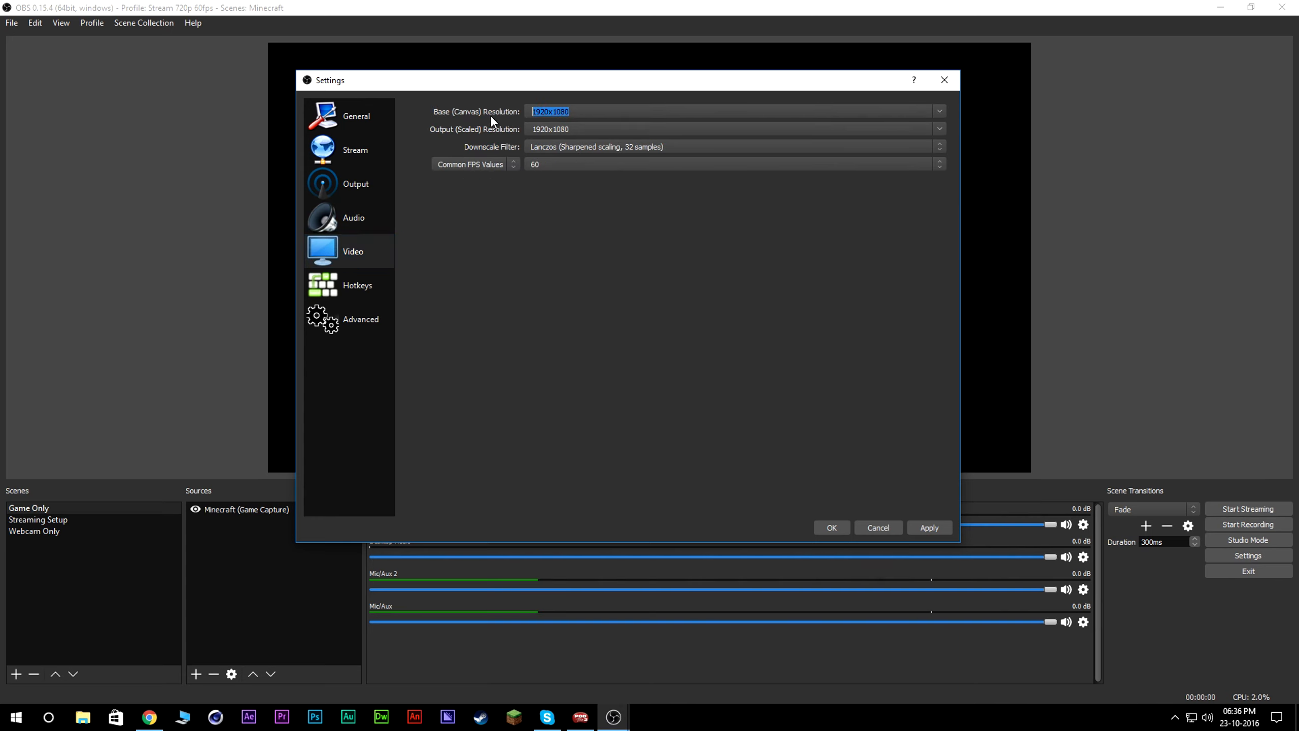
key("Tab")
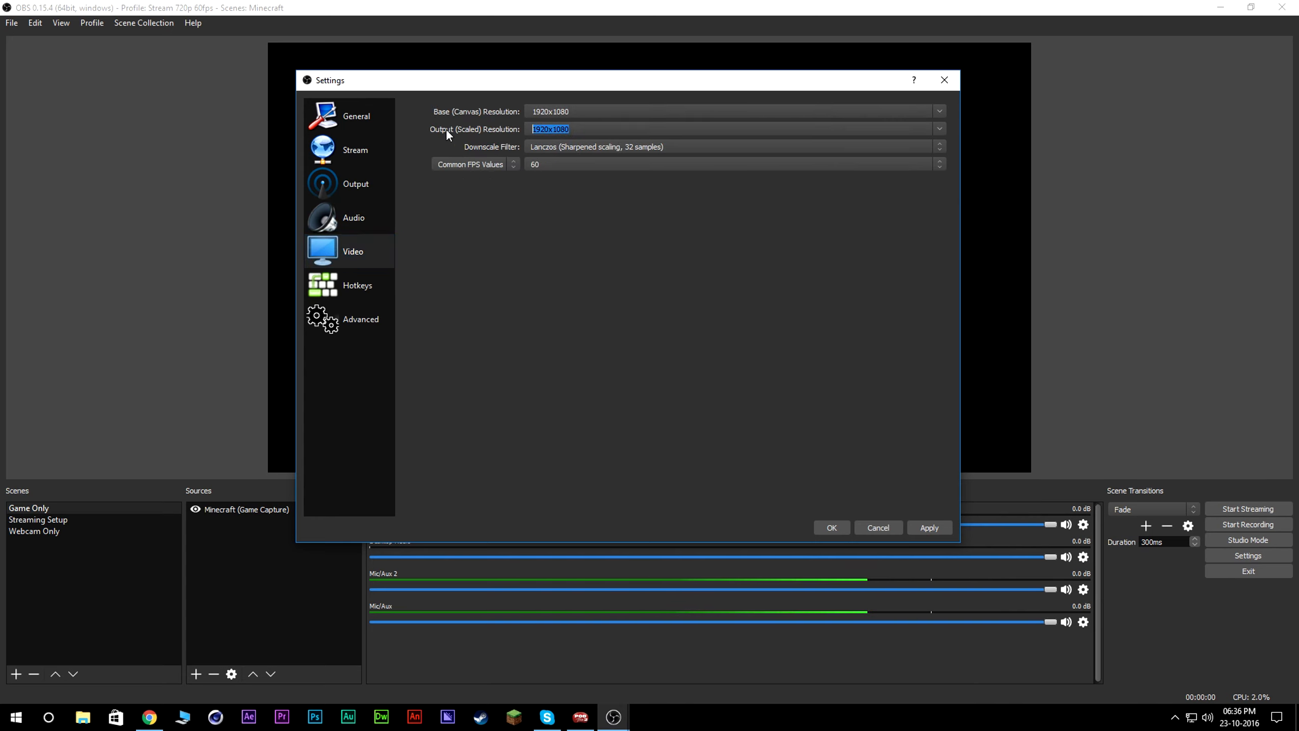
left_click(572, 142)
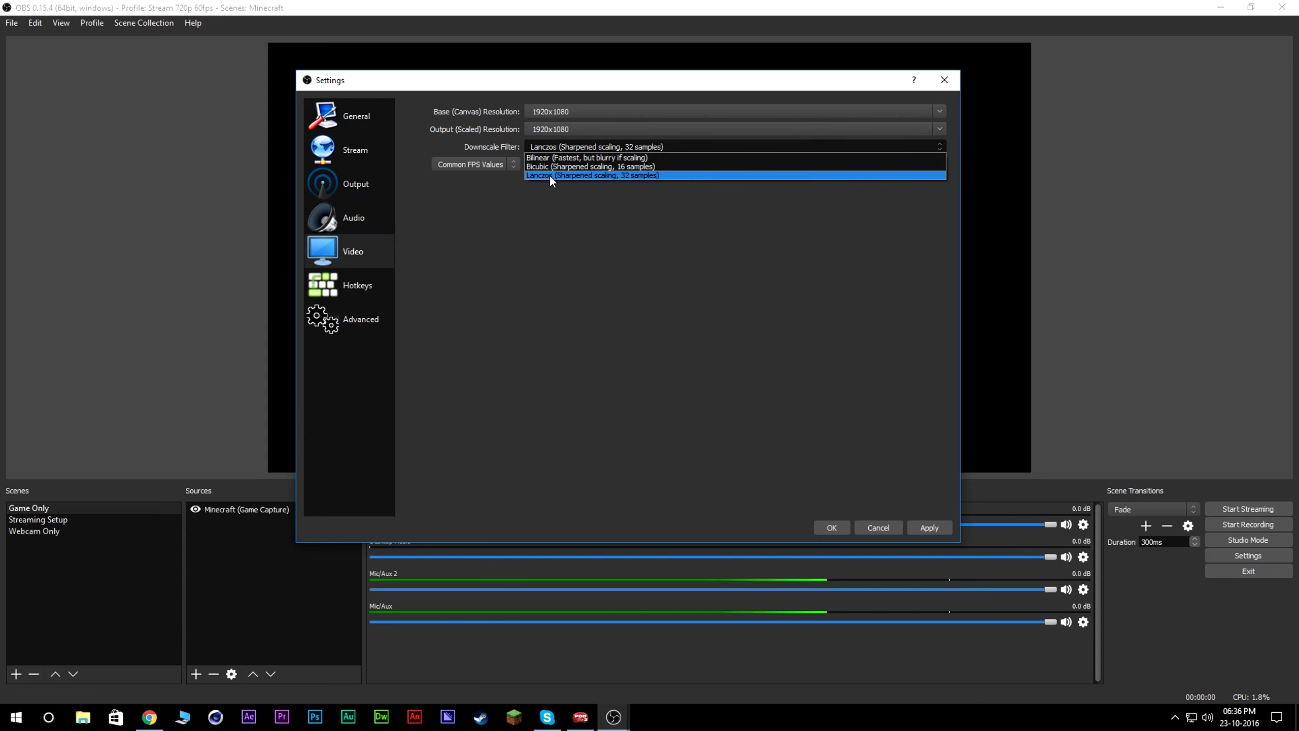
left_click(546, 174)
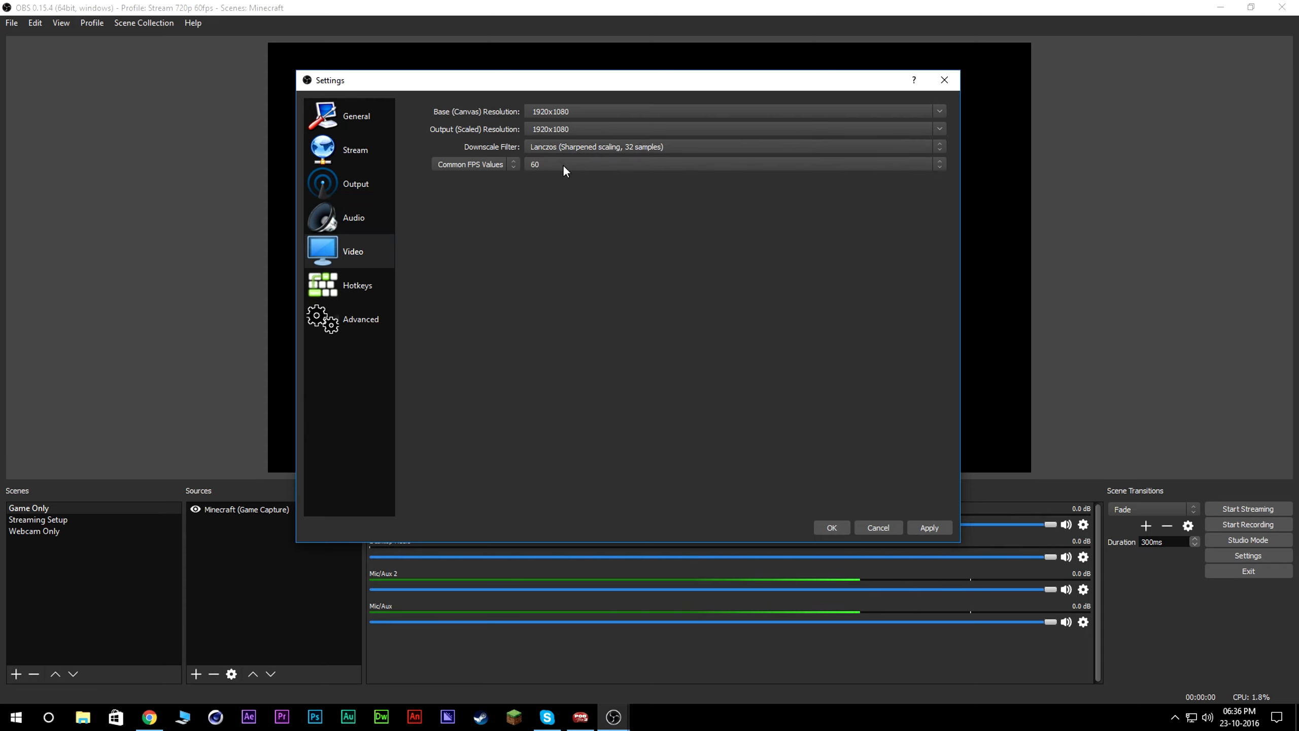
left_click(585, 147)
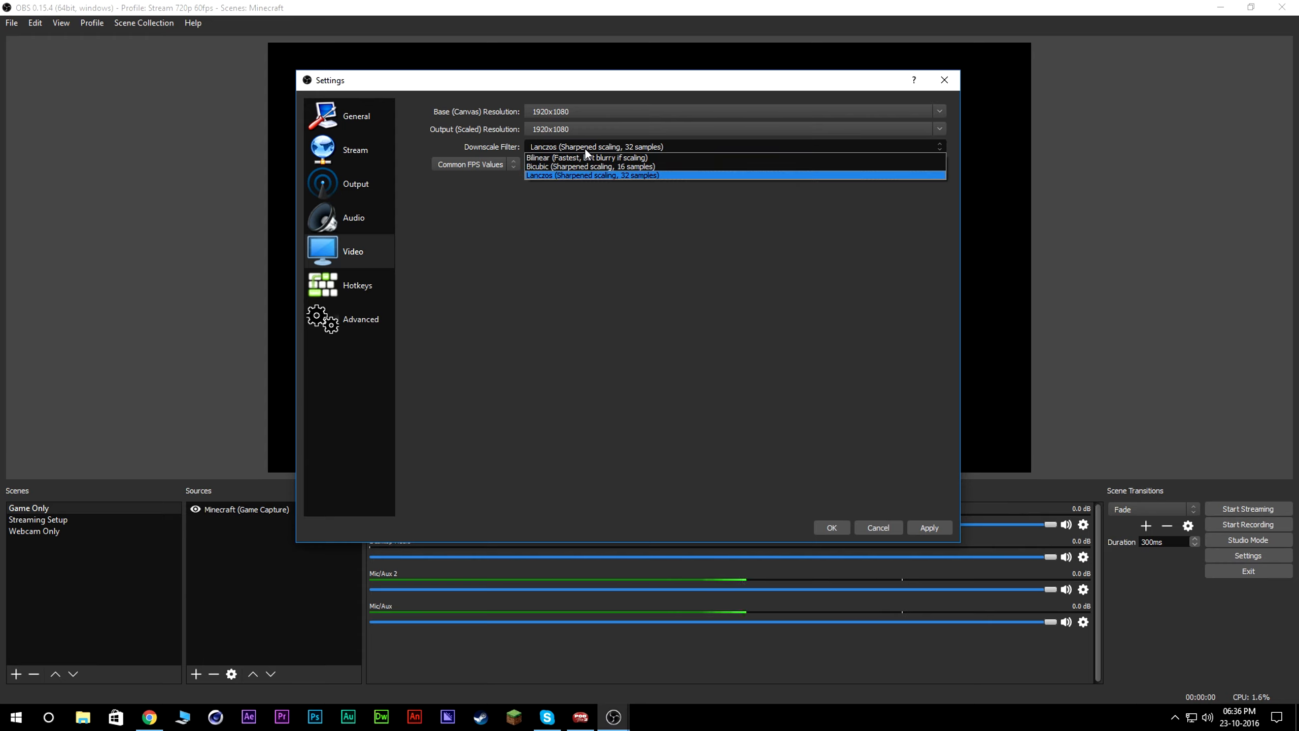
left_click(609, 173)
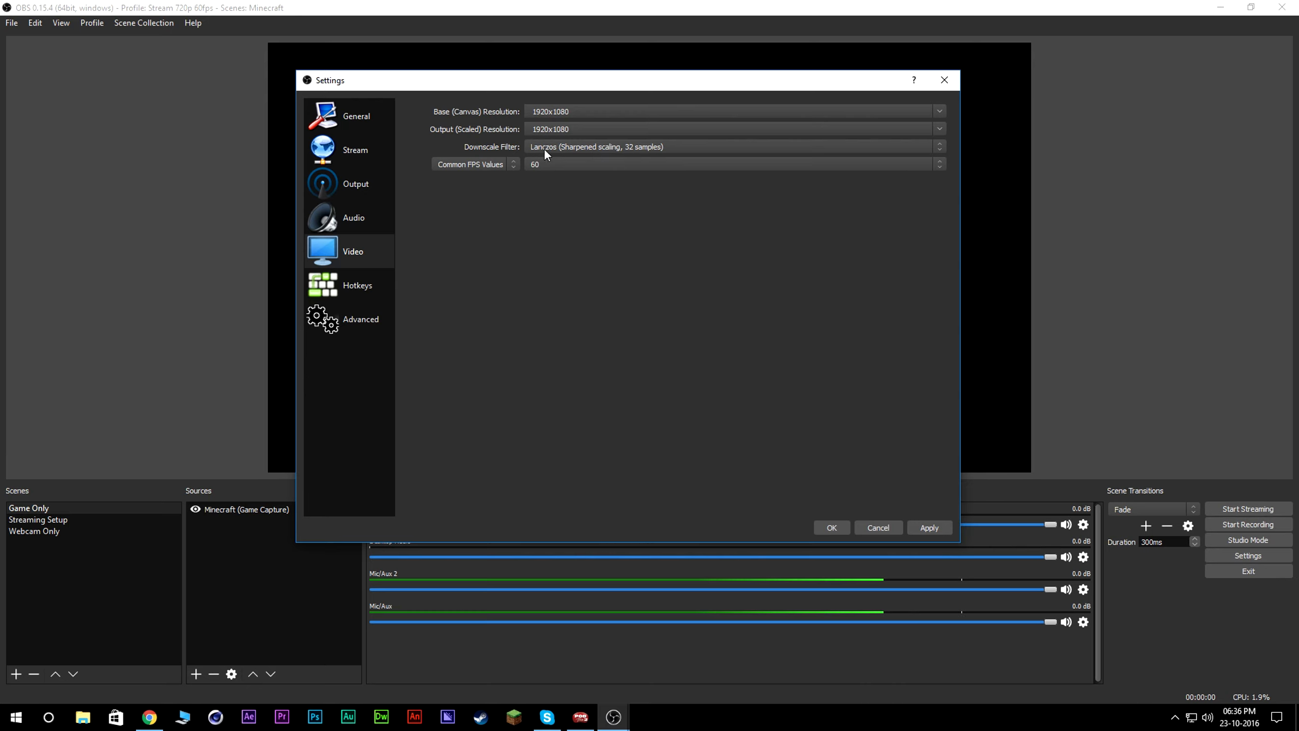
left_click(605, 148)
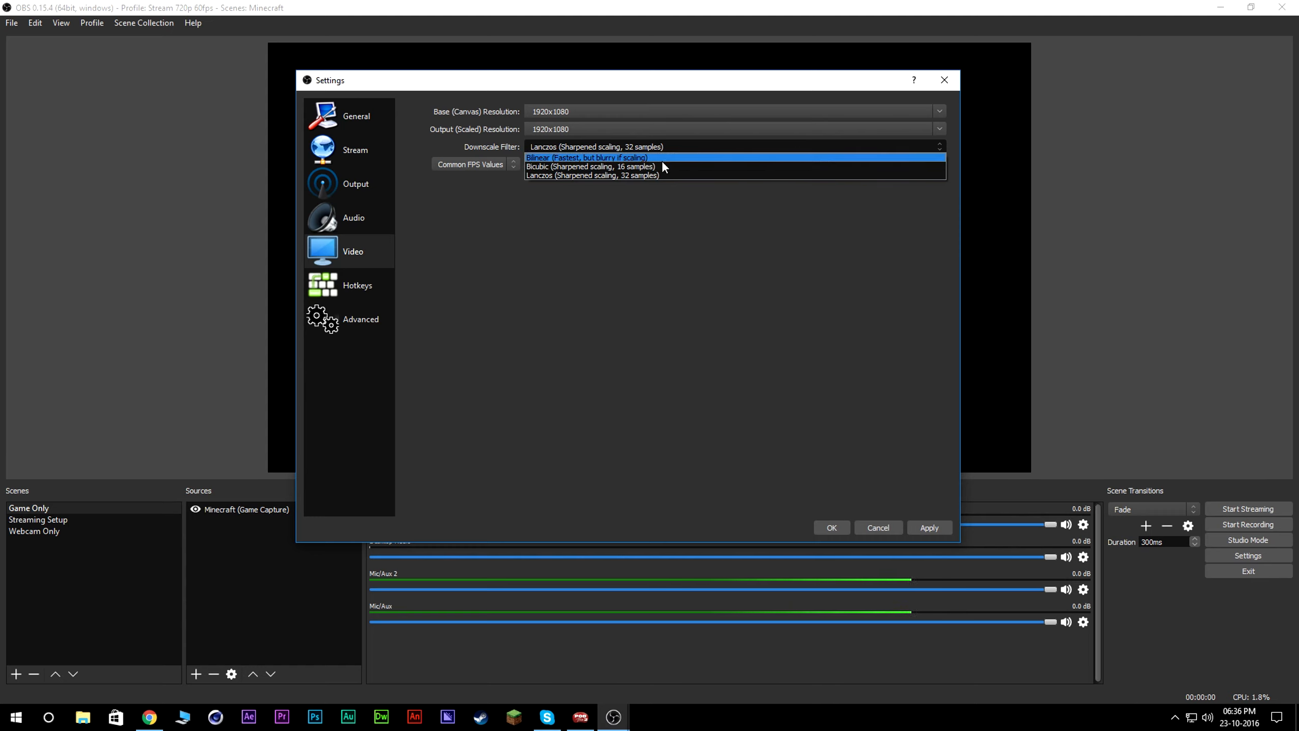
left_click(659, 175)
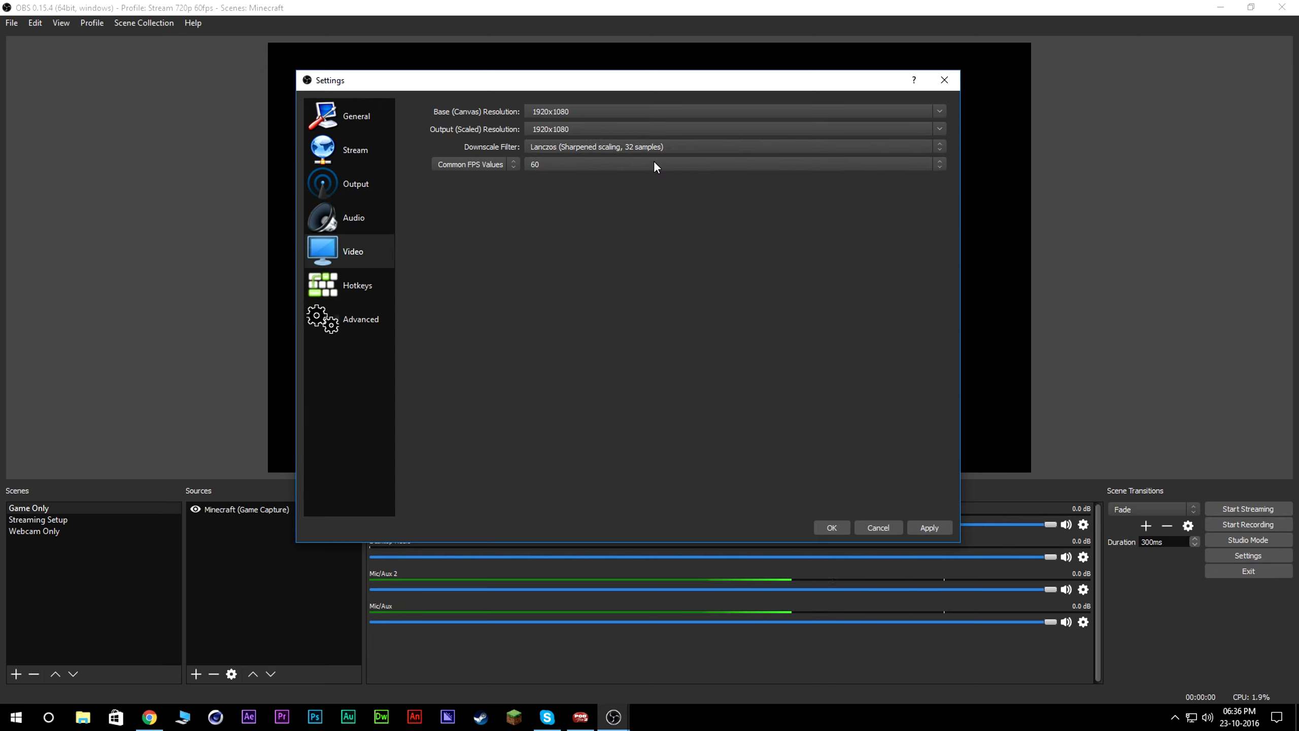
Keep the common FPS value at 60.
left_click(544, 160)
left_click(544, 161)
left_click(535, 168)
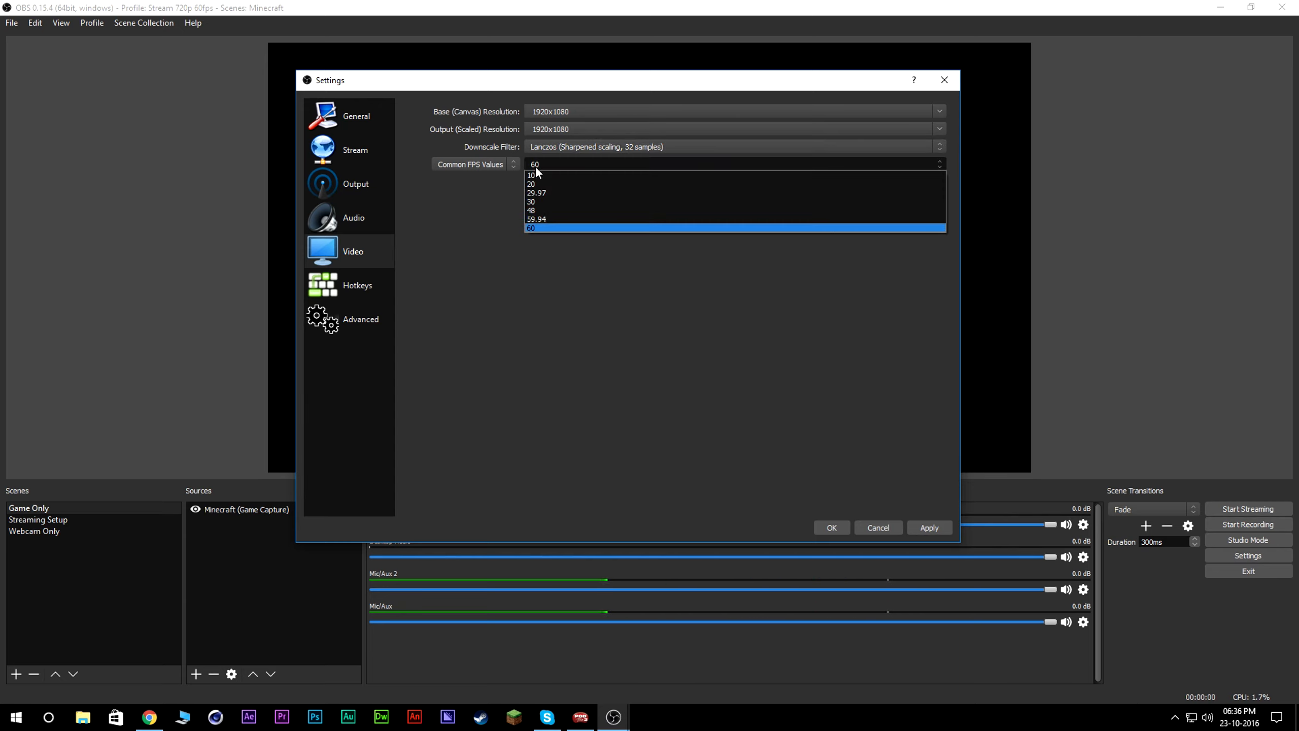
left_click(536, 165)
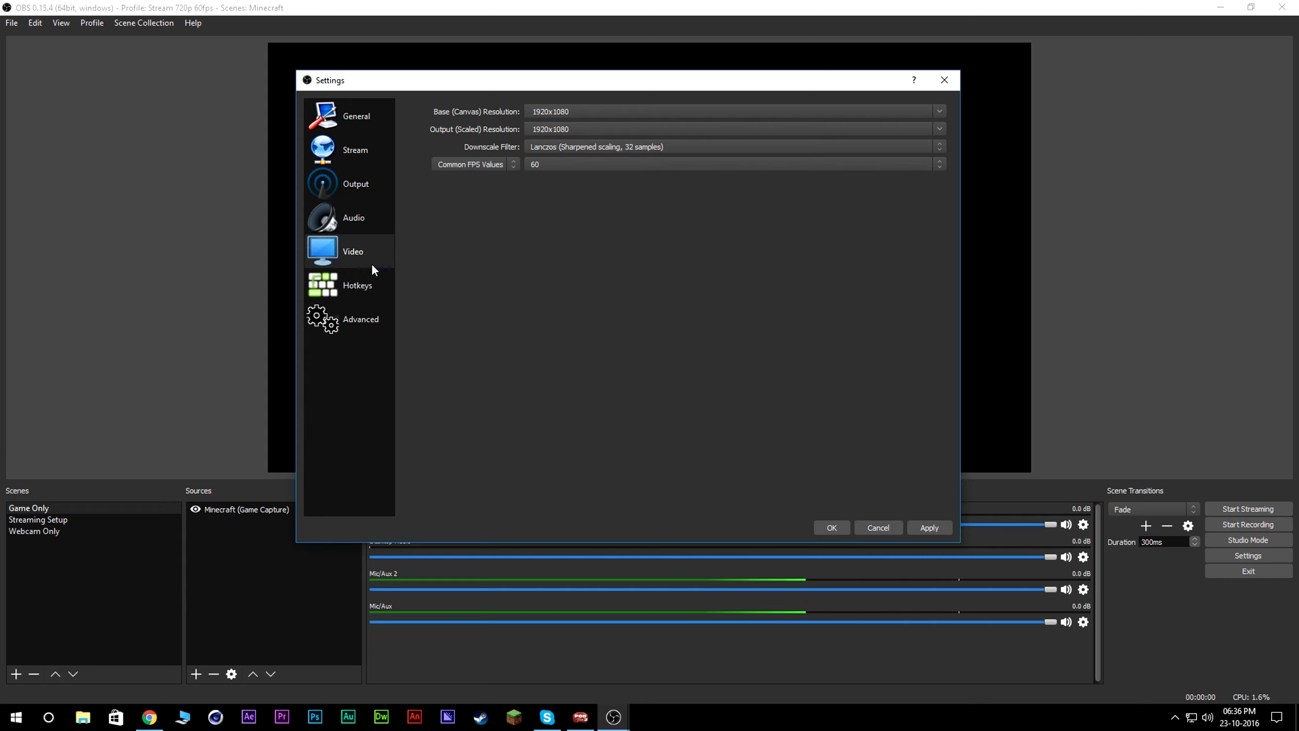
Assign Ctrl + 3 as the Mute and Unmute hotkey for Mic/Aux 2 and apply the settings.
left_click(371, 287)
scroll(417, 306, "down", 5)
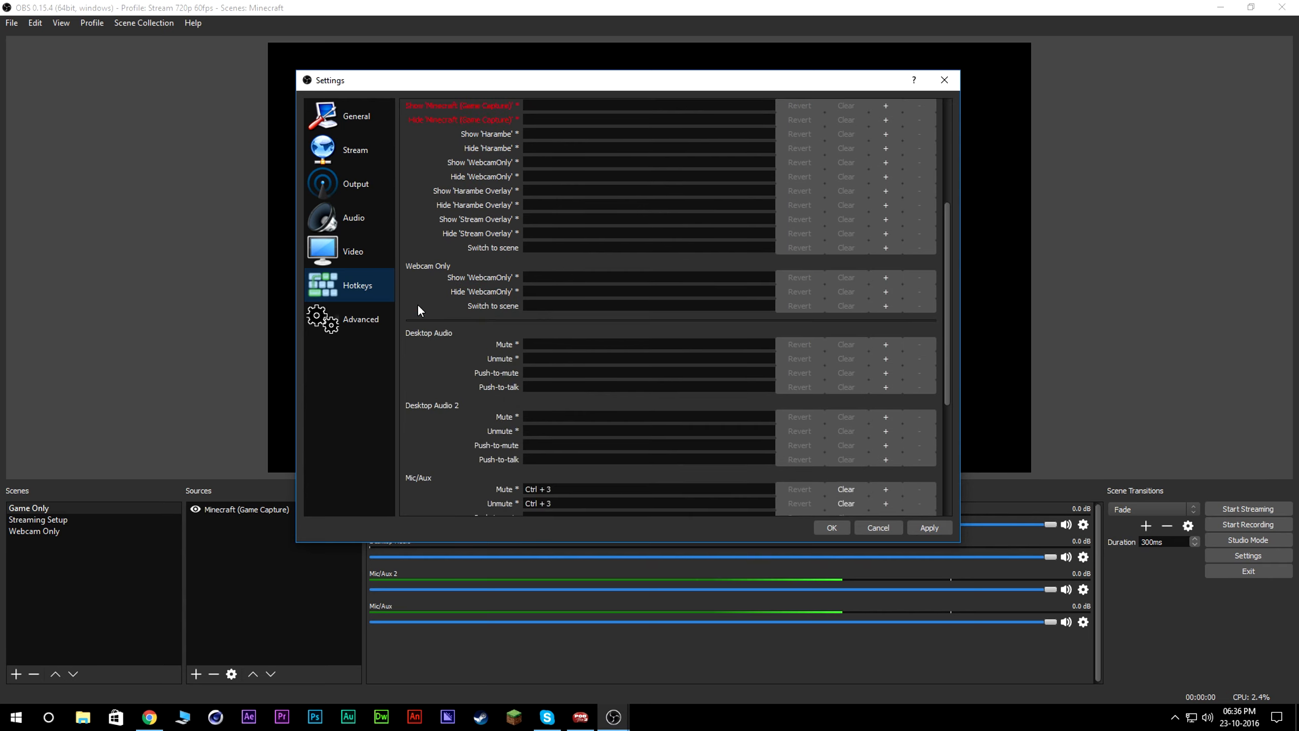
scroll(417, 303, "down", 5)
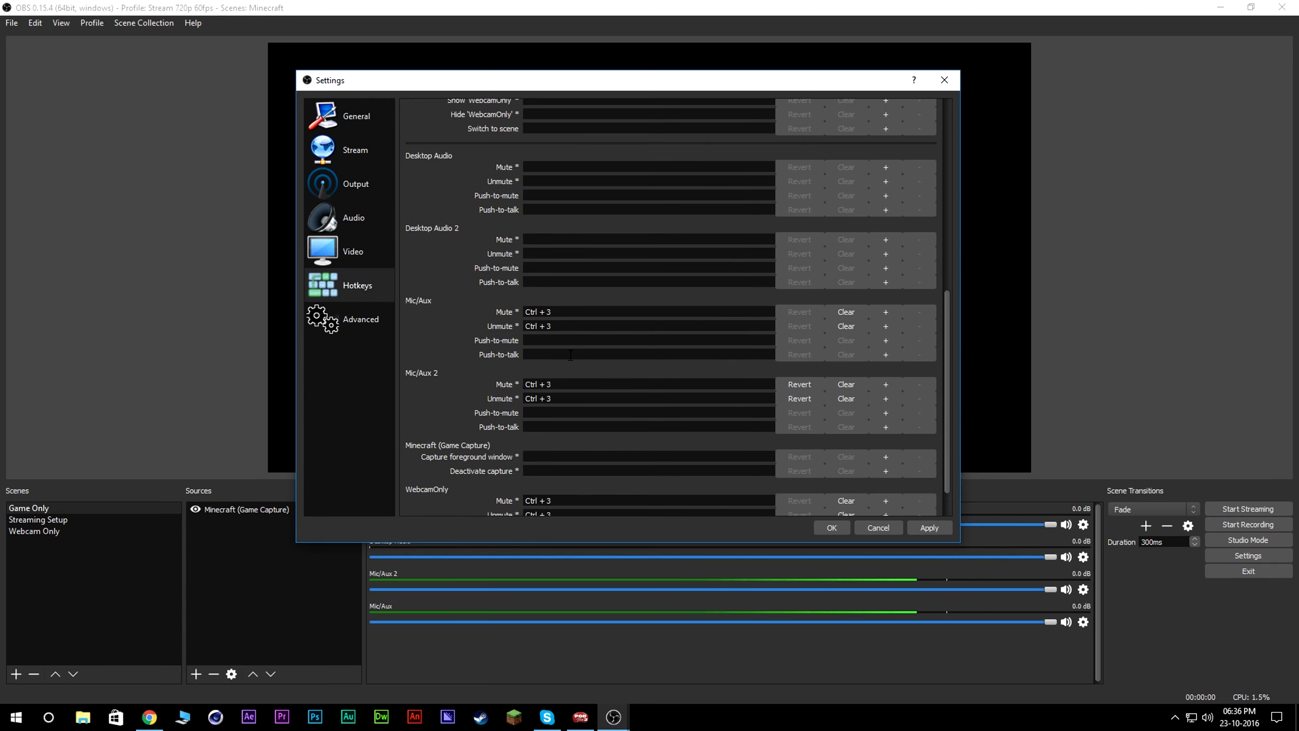
scroll(450, 294, "up", 10)
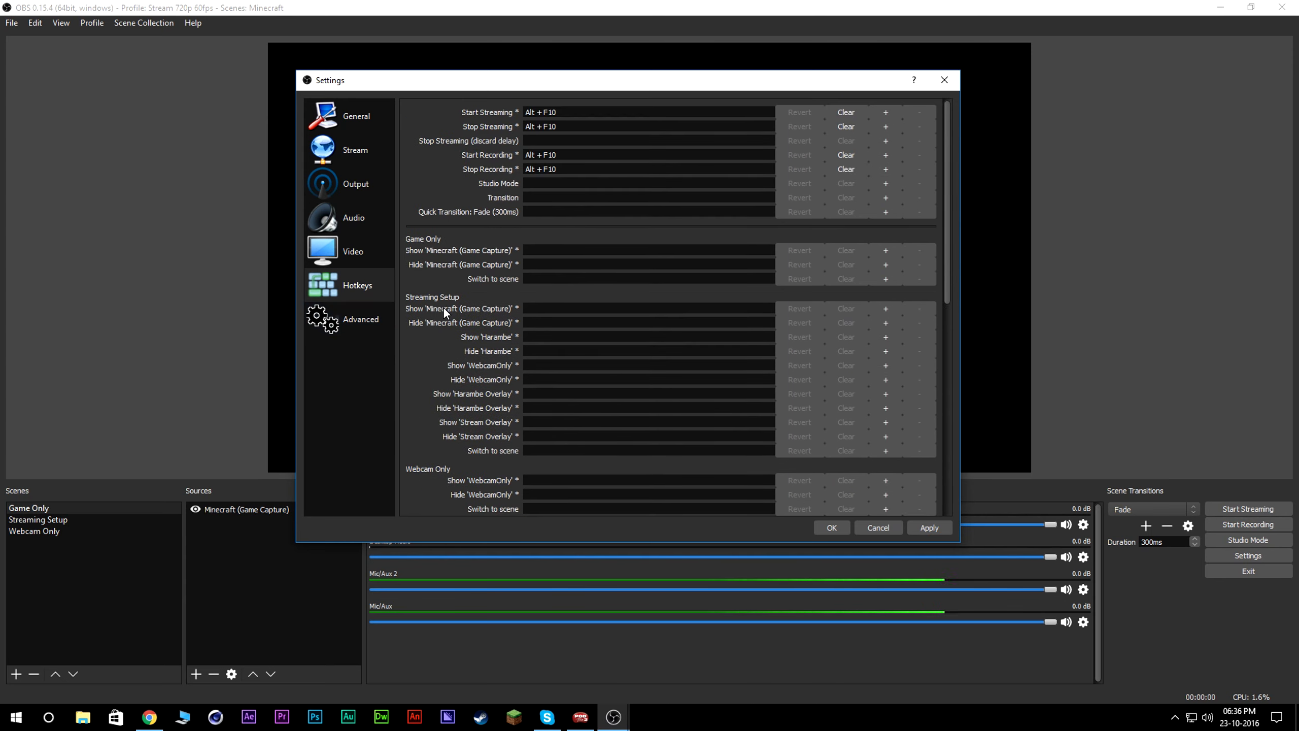
scroll(435, 356, "down", 8)
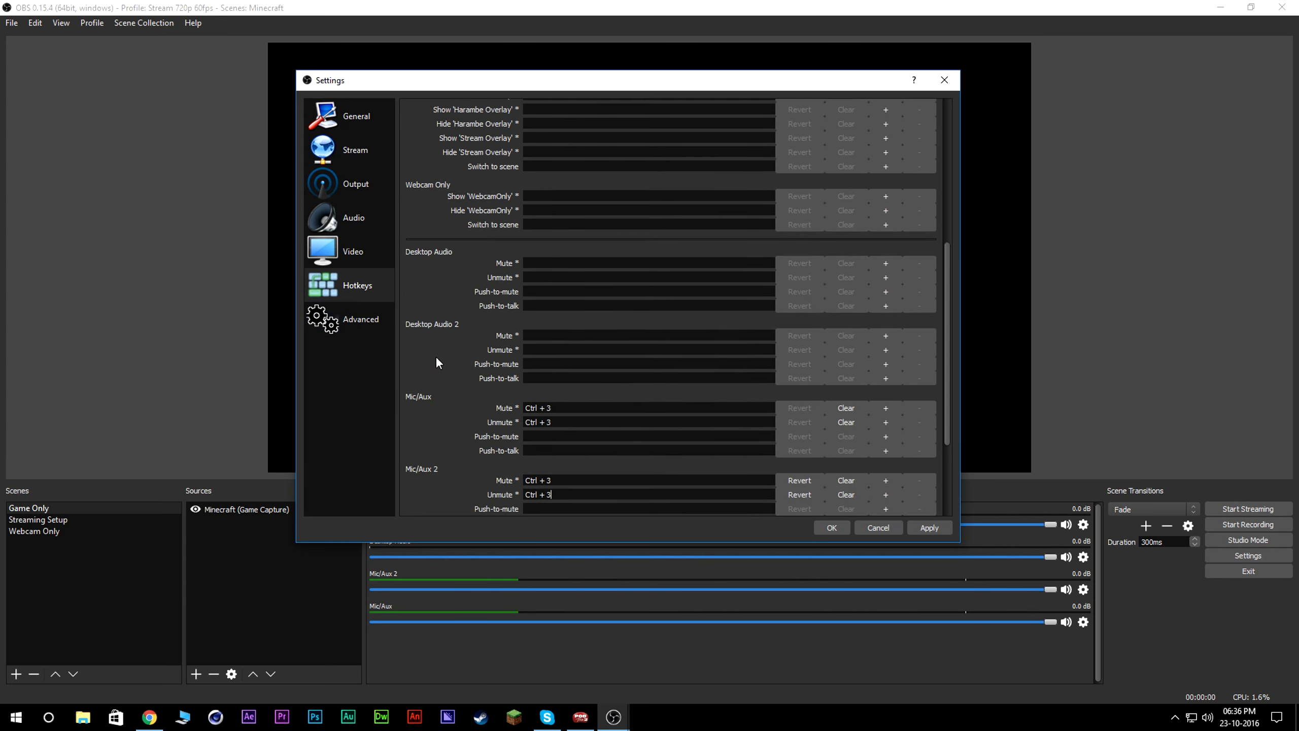
left_click(929, 527)
scroll(465, 383, "down", 2)
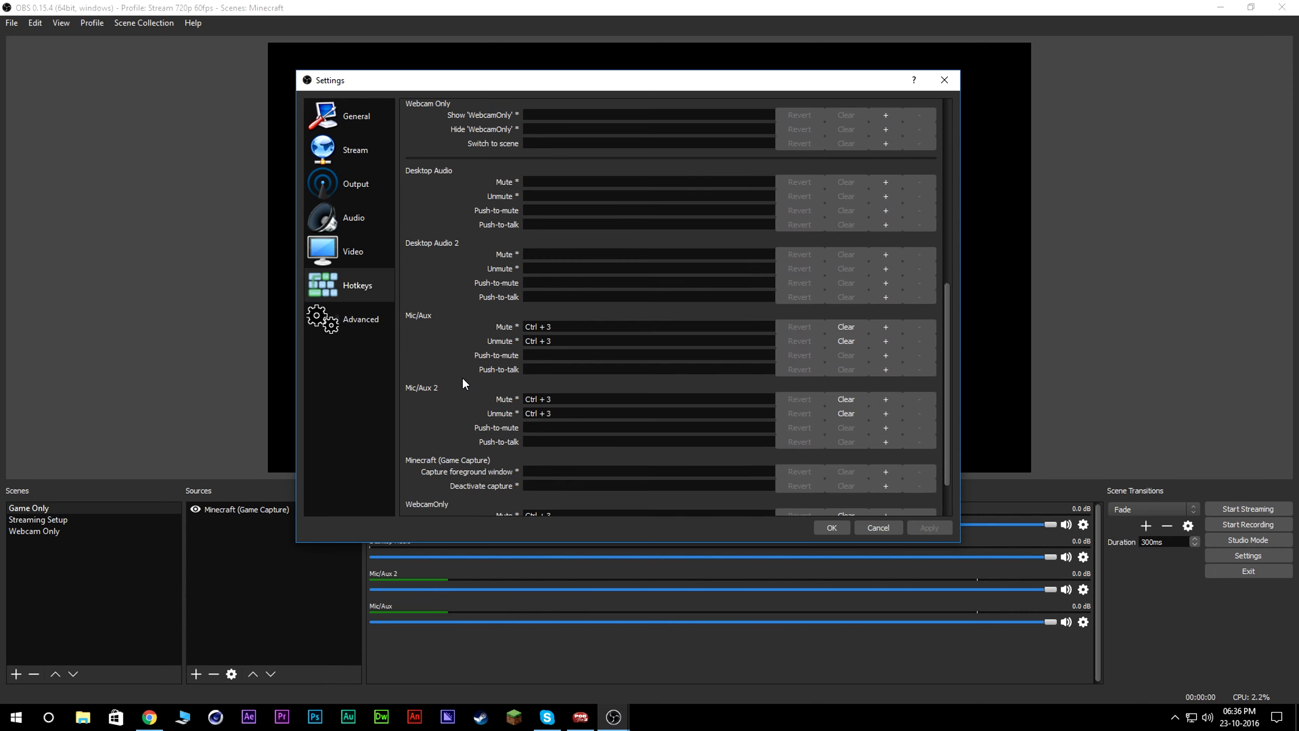
Set the YUV Color Space to 601 and the YUV Color Range to Partial in the advanced settings.
left_click(346, 317)
left_click(506, 226)
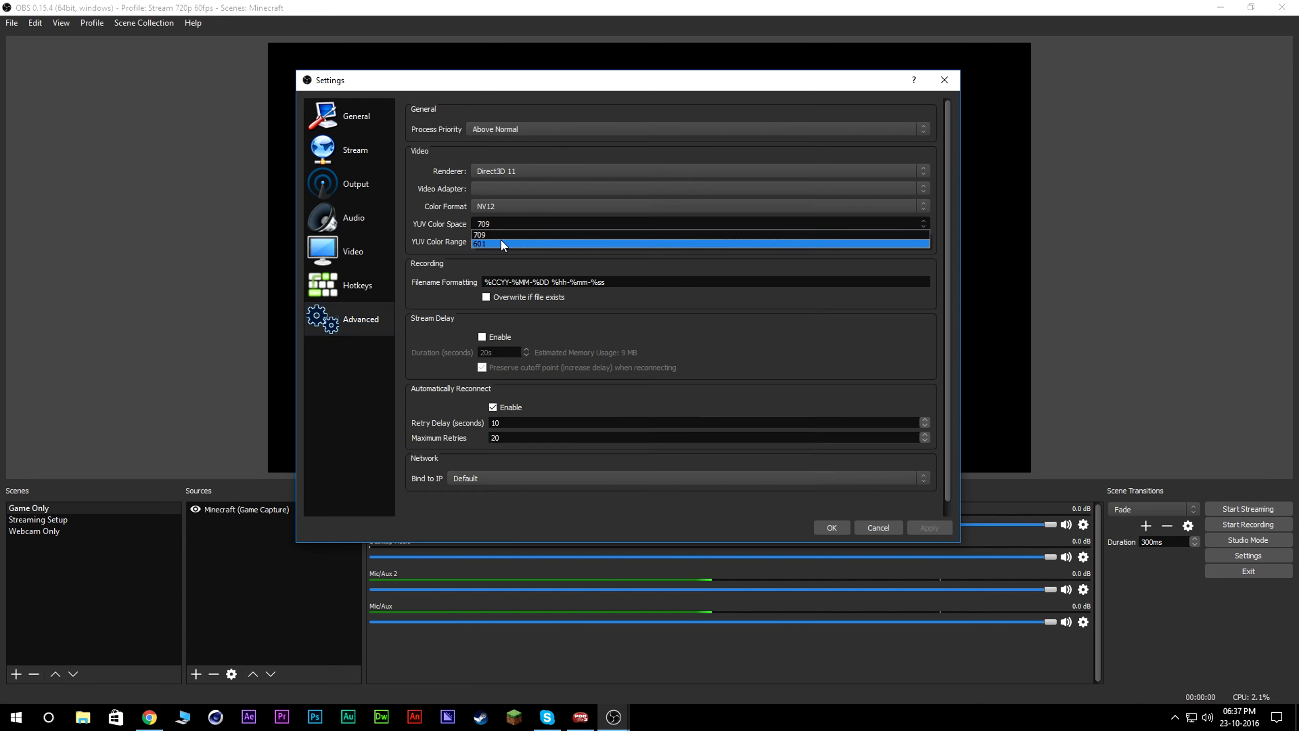
left_click(500, 238)
left_click(500, 240)
left_click(500, 251)
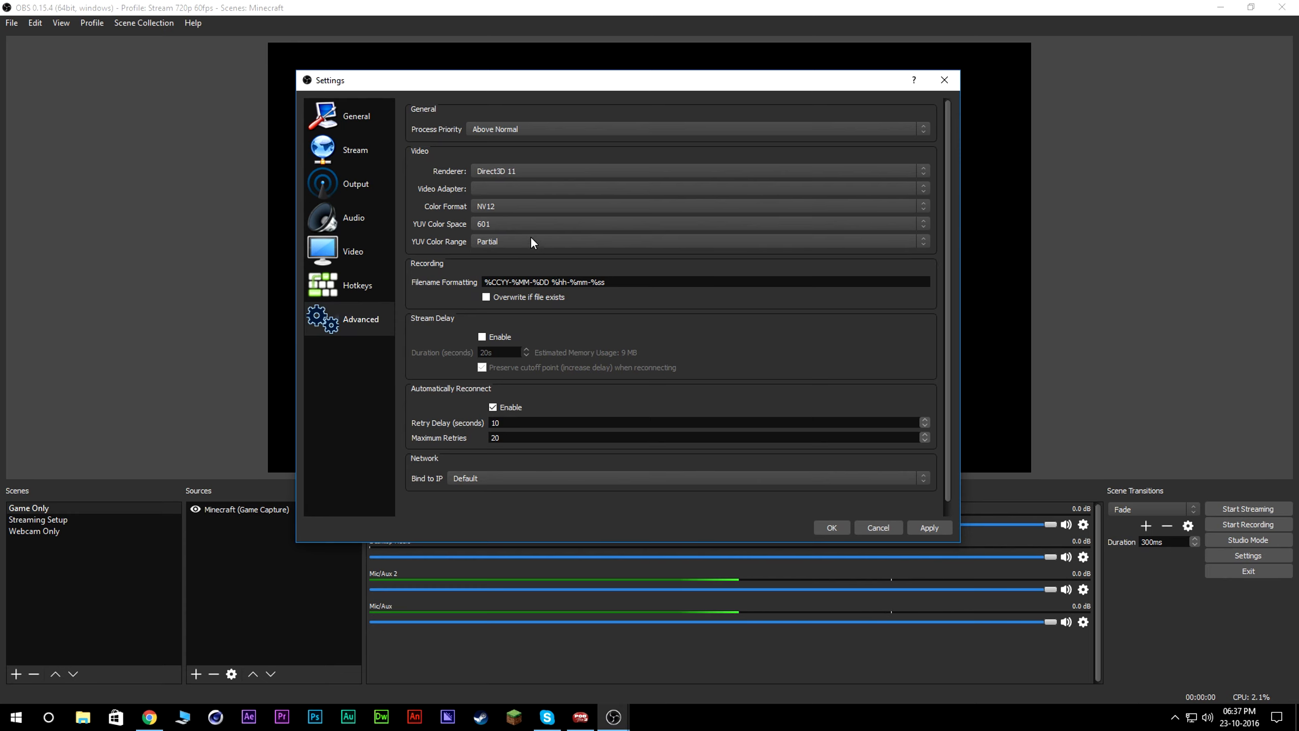
Set the YUV Color Space to 709 and the YUV Color Range to Full, then apply and close the settings.
left_click(496, 229)
left_click(491, 235)
left_click(491, 241)
left_click(491, 262)
scroll(440, 278, "down", 1)
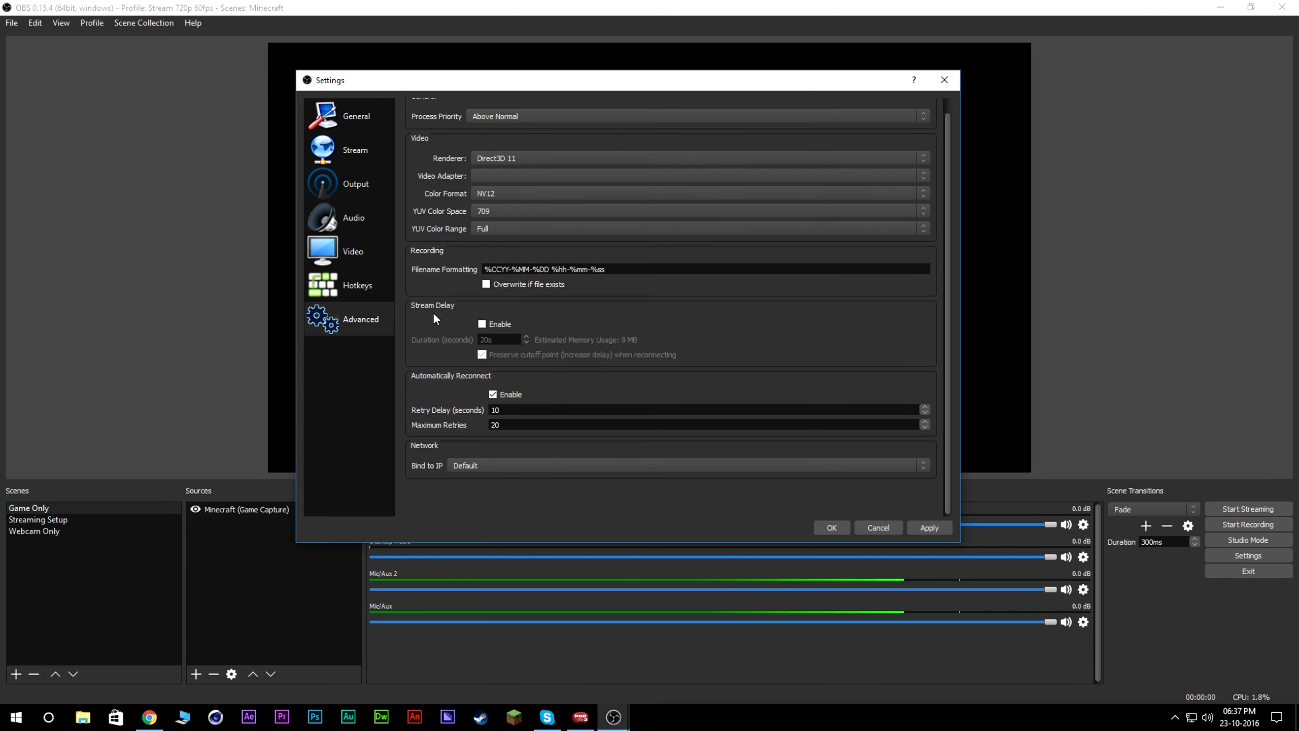
left_click(919, 529)
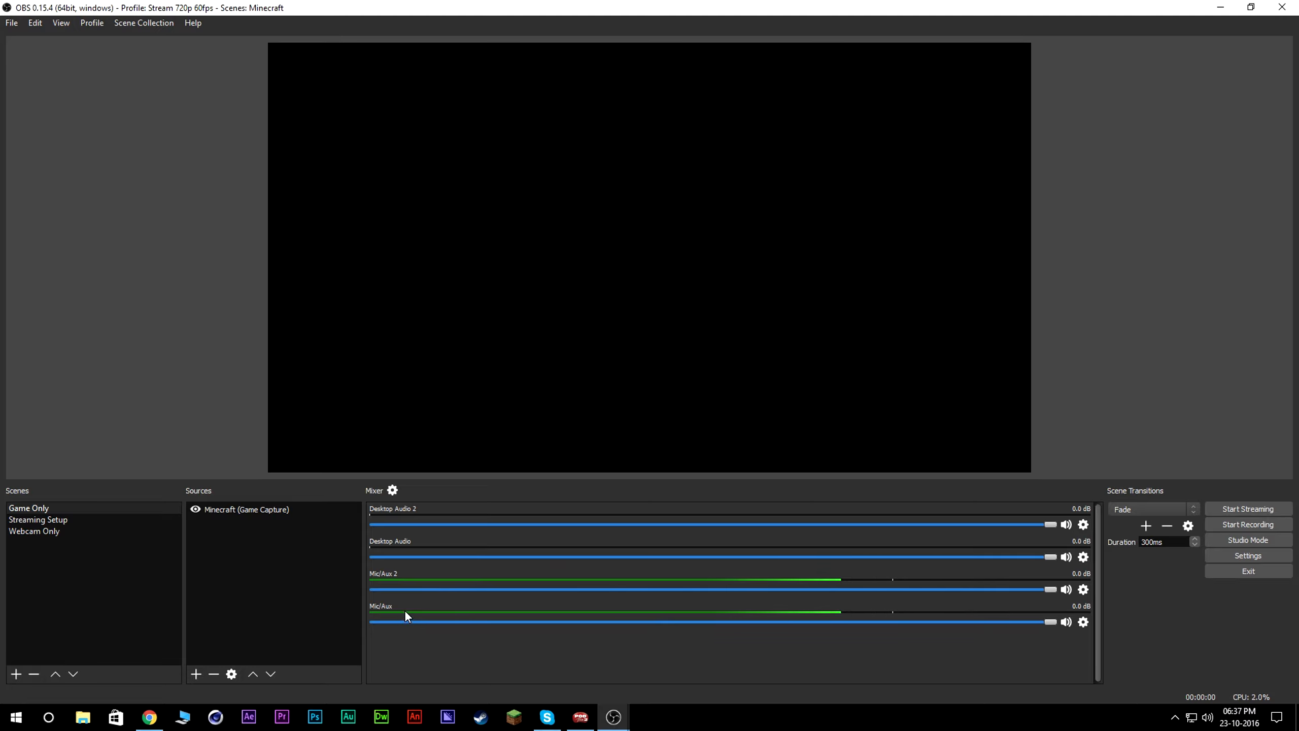
In the advanced audio properties, assign Mic/Aux 2 and Desktop Audio 2 to track 1, Mic/Aux to track 2 and Desktop Audio to track 3.
left_click(392, 490)
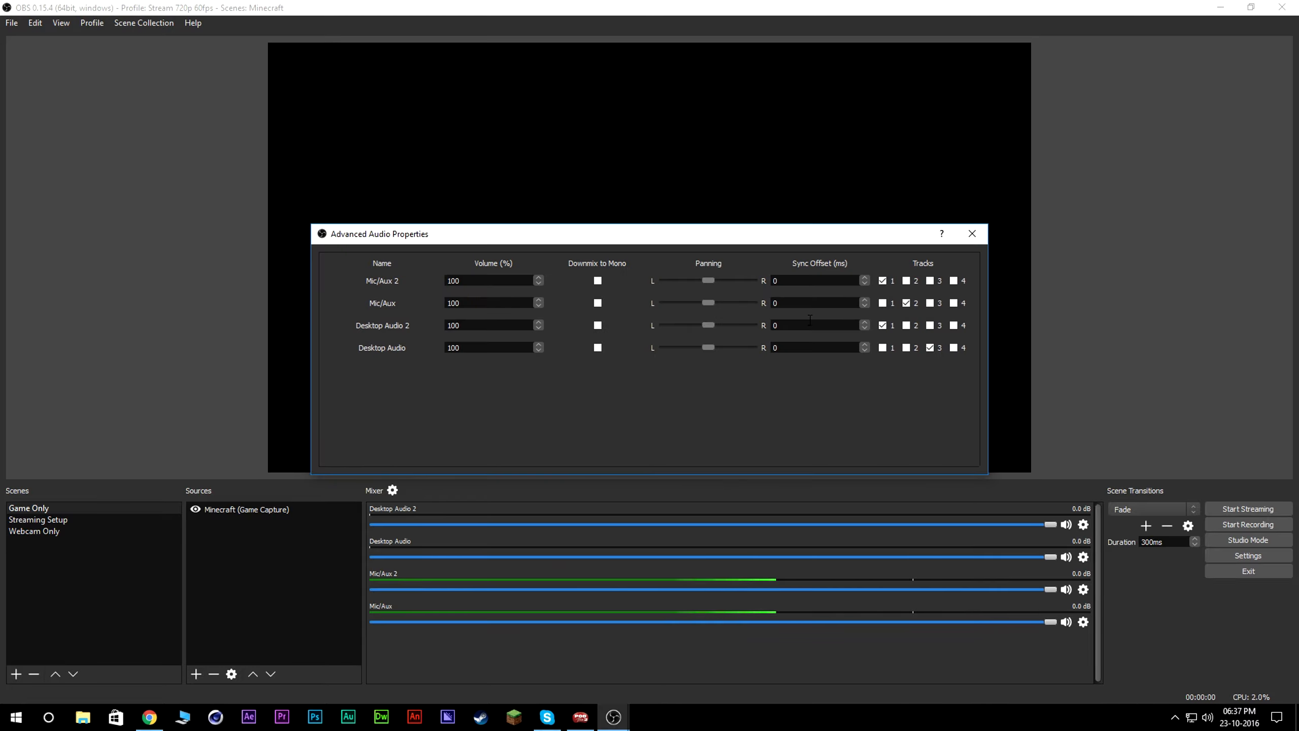
left_click_drag(506, 241, 373, 210)
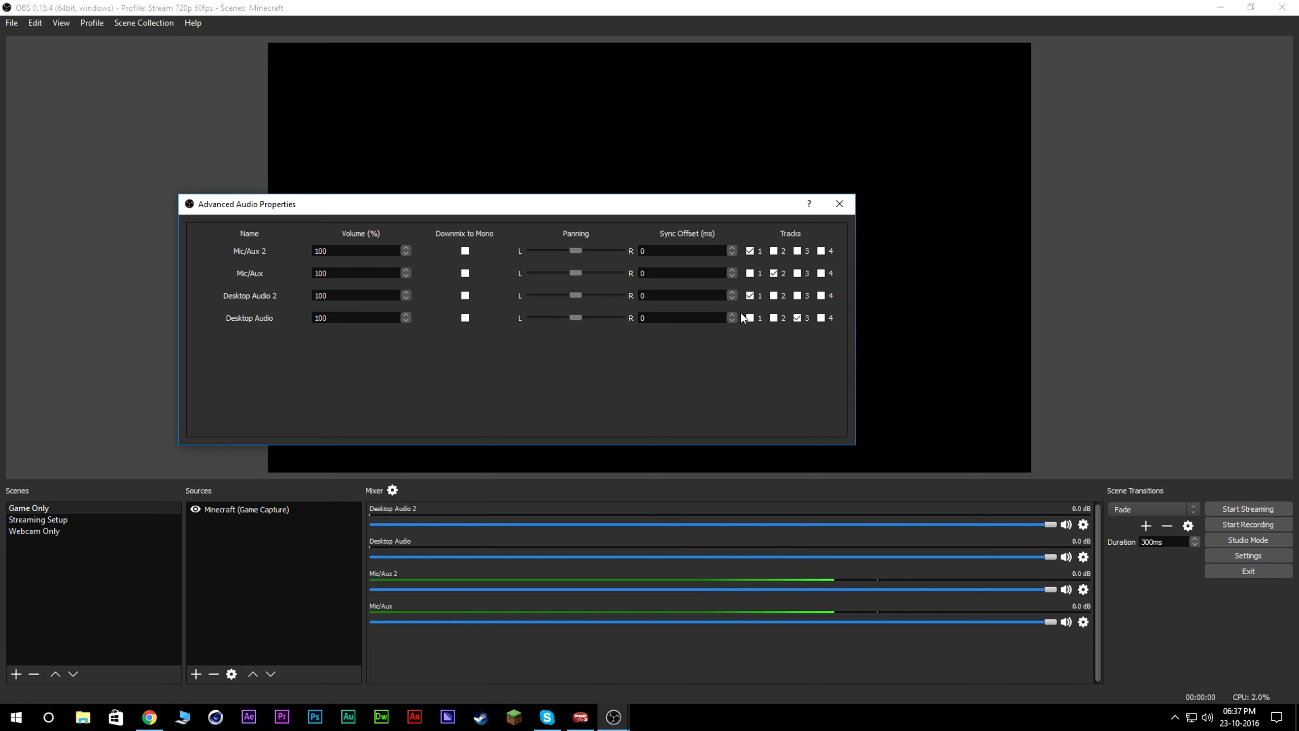
left_click(774, 296)
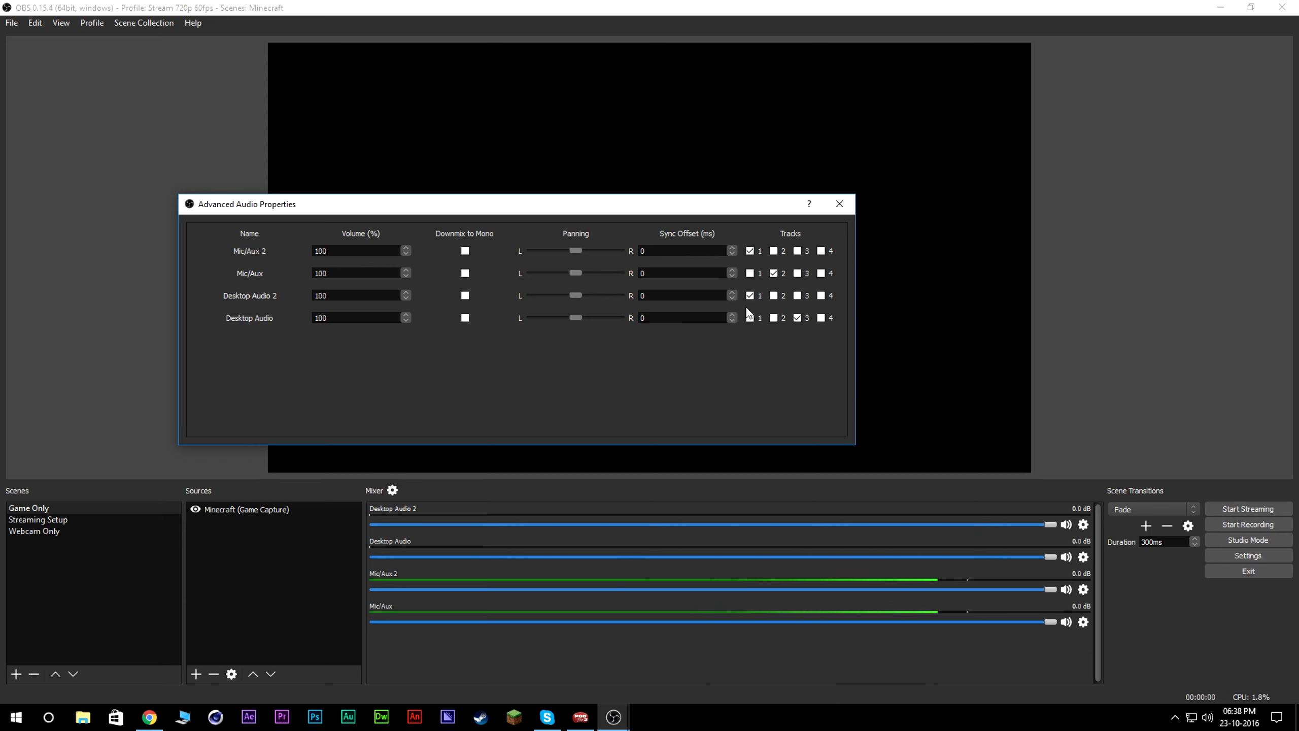
left_click(774, 273)
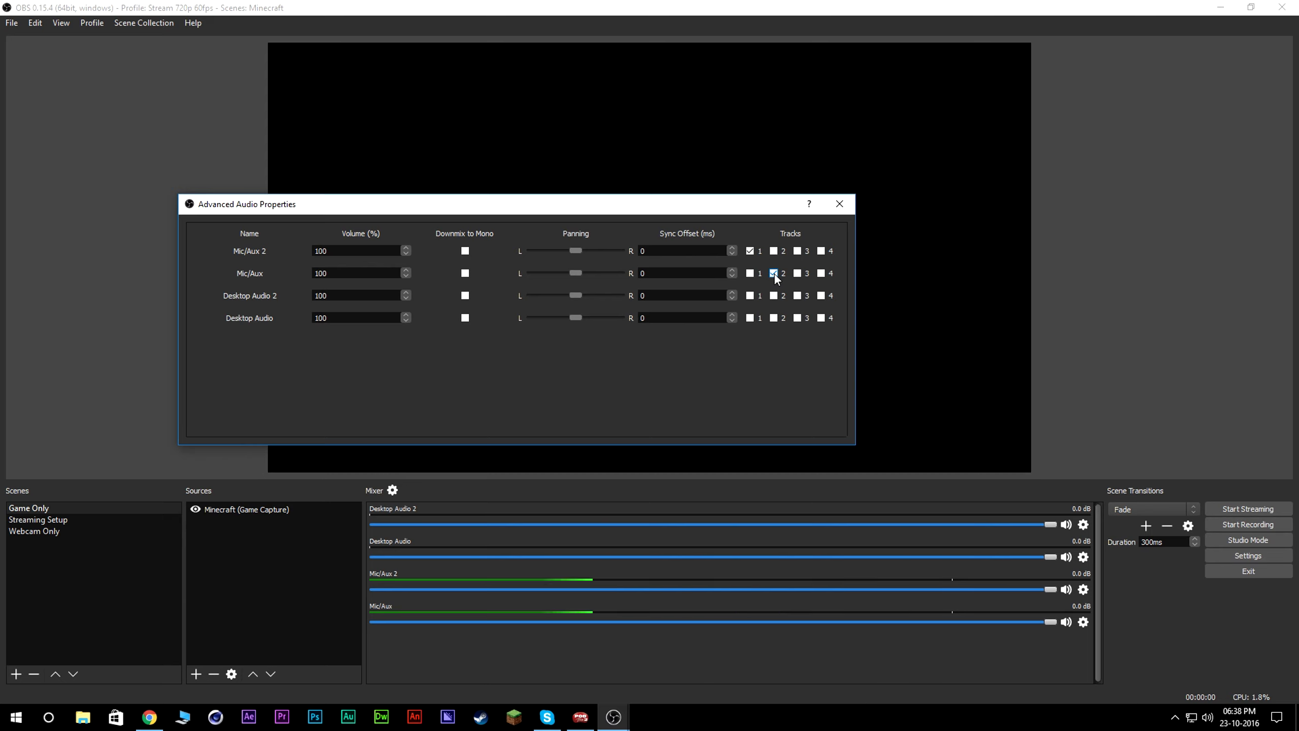
left_click(750, 295)
left_click(797, 318)
left_click(841, 205)
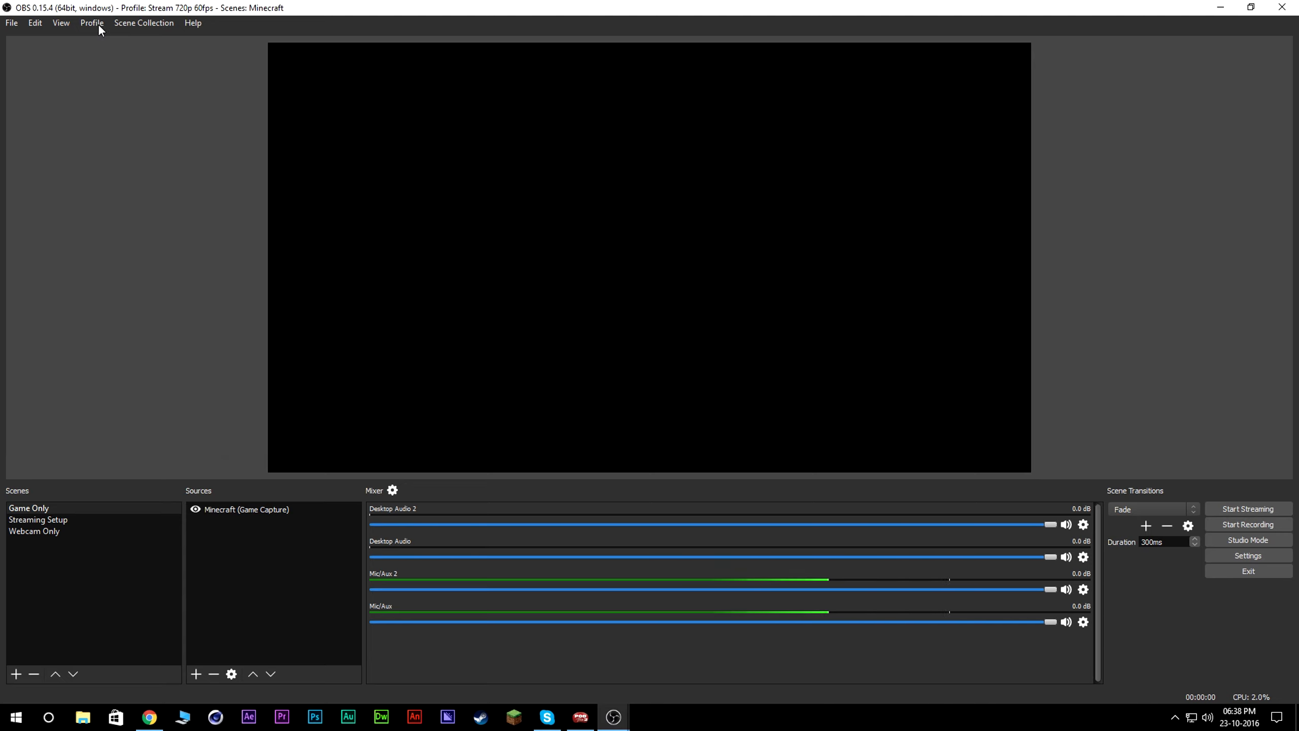
left_click(93, 22)
left_click(141, 272)
left_click_drag(0, 158, 0, 157)
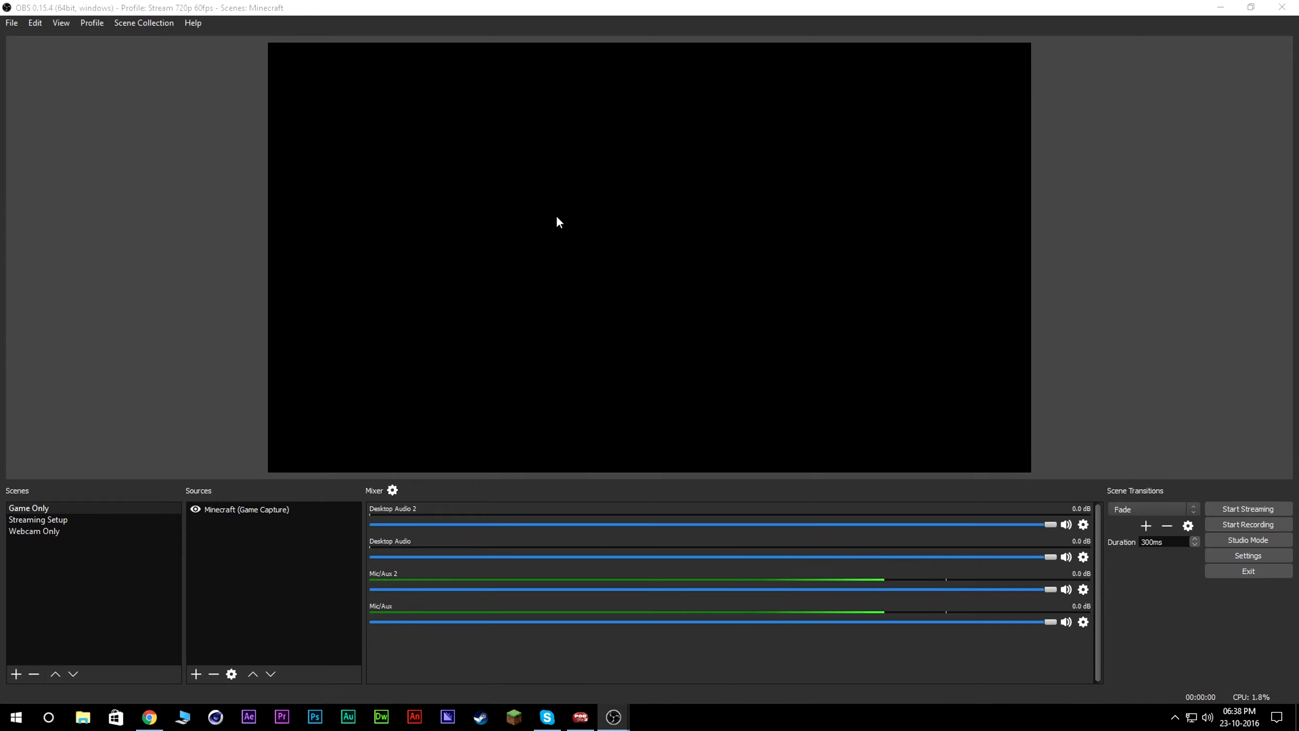
left_click(1248, 557)
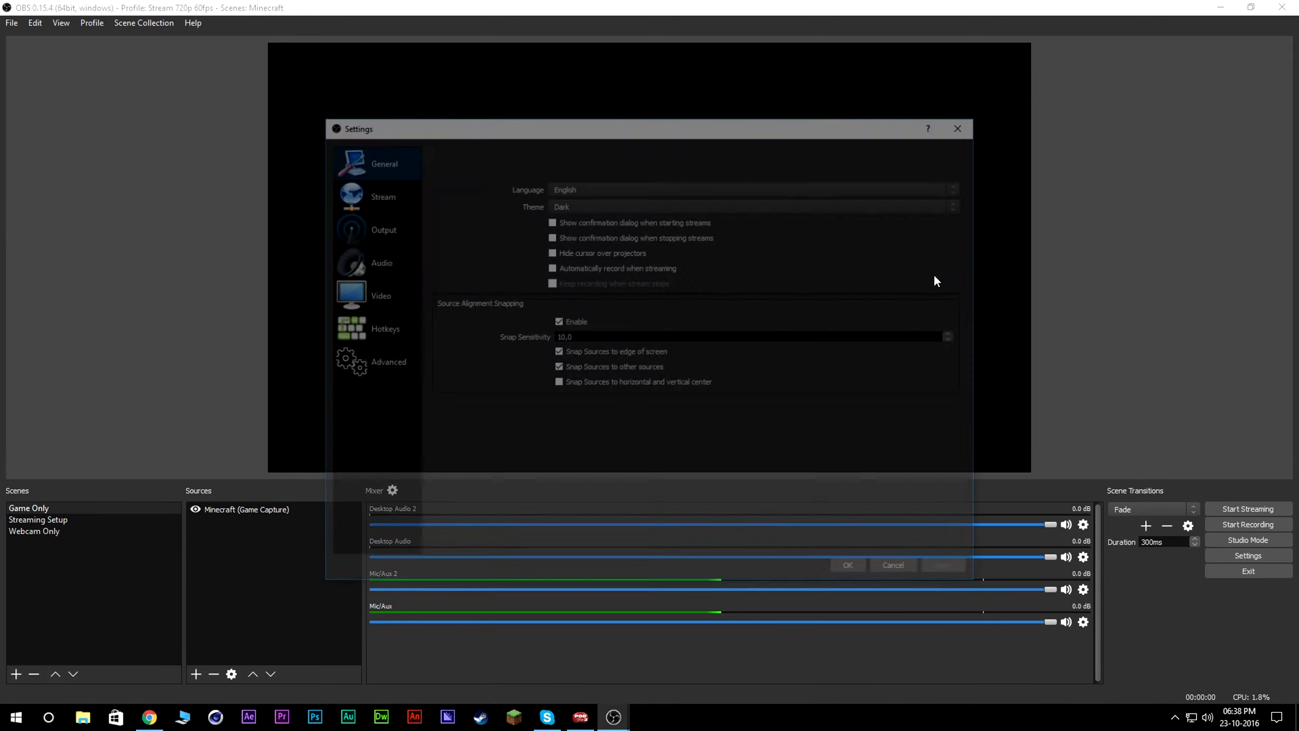
left_click(848, 565)
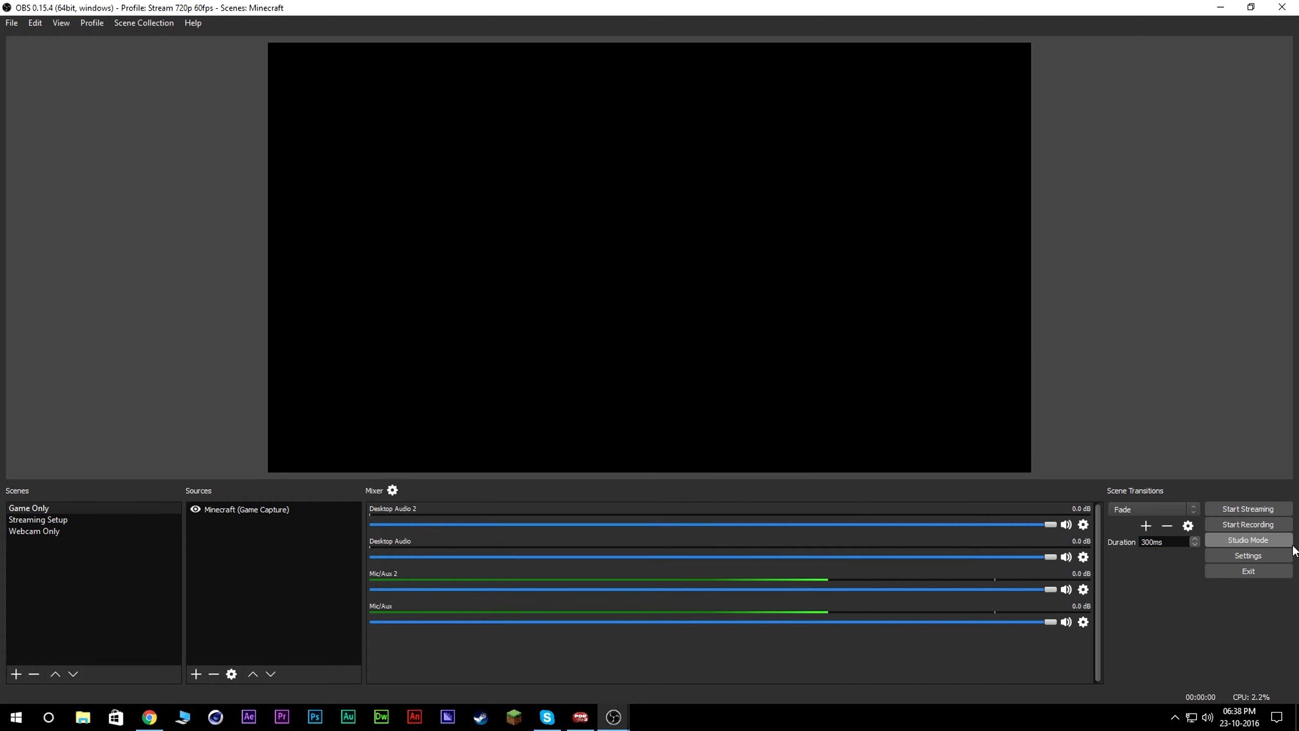
left_click(1242, 556)
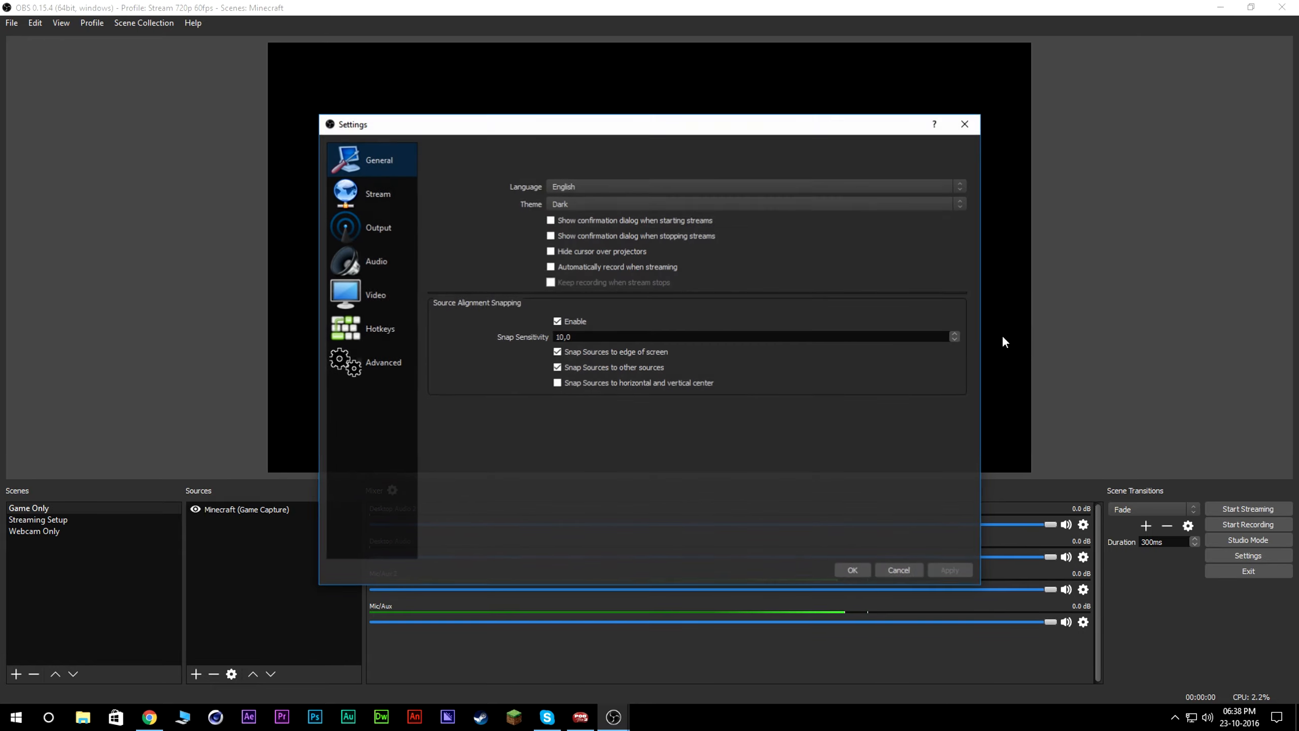
left_click(966, 124)
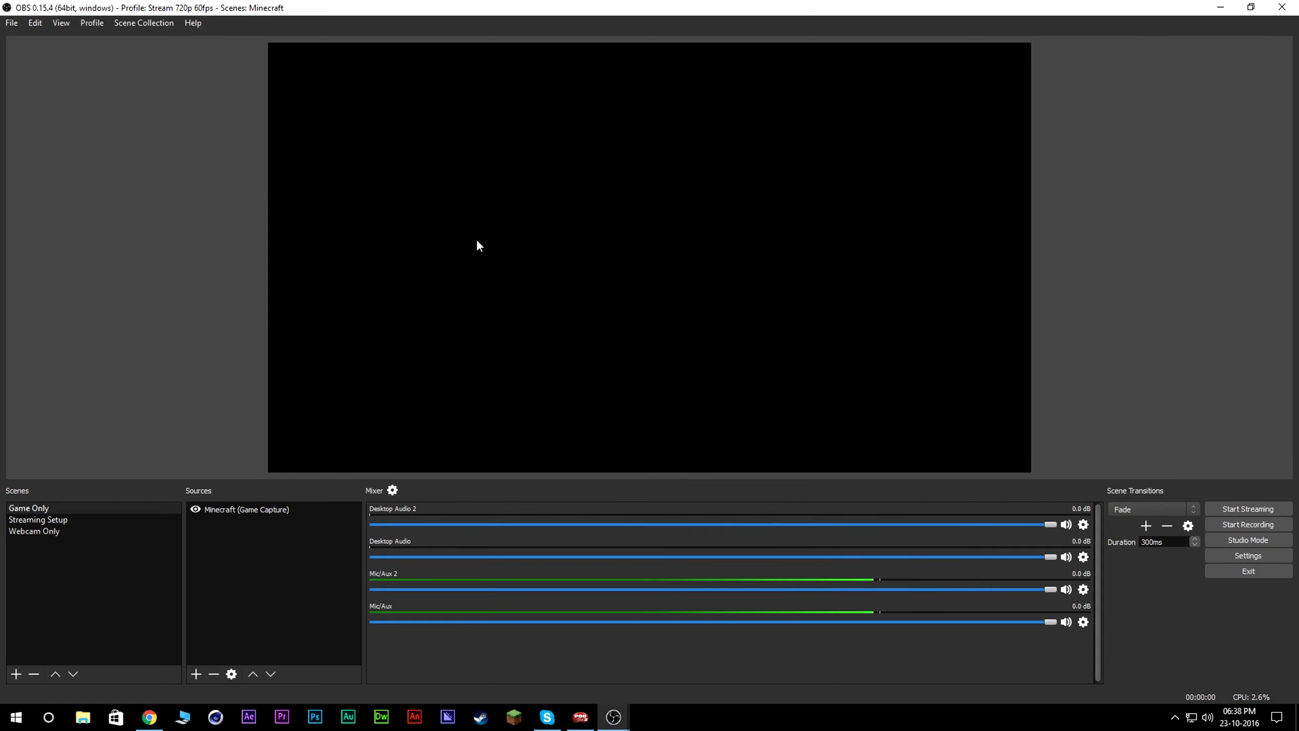